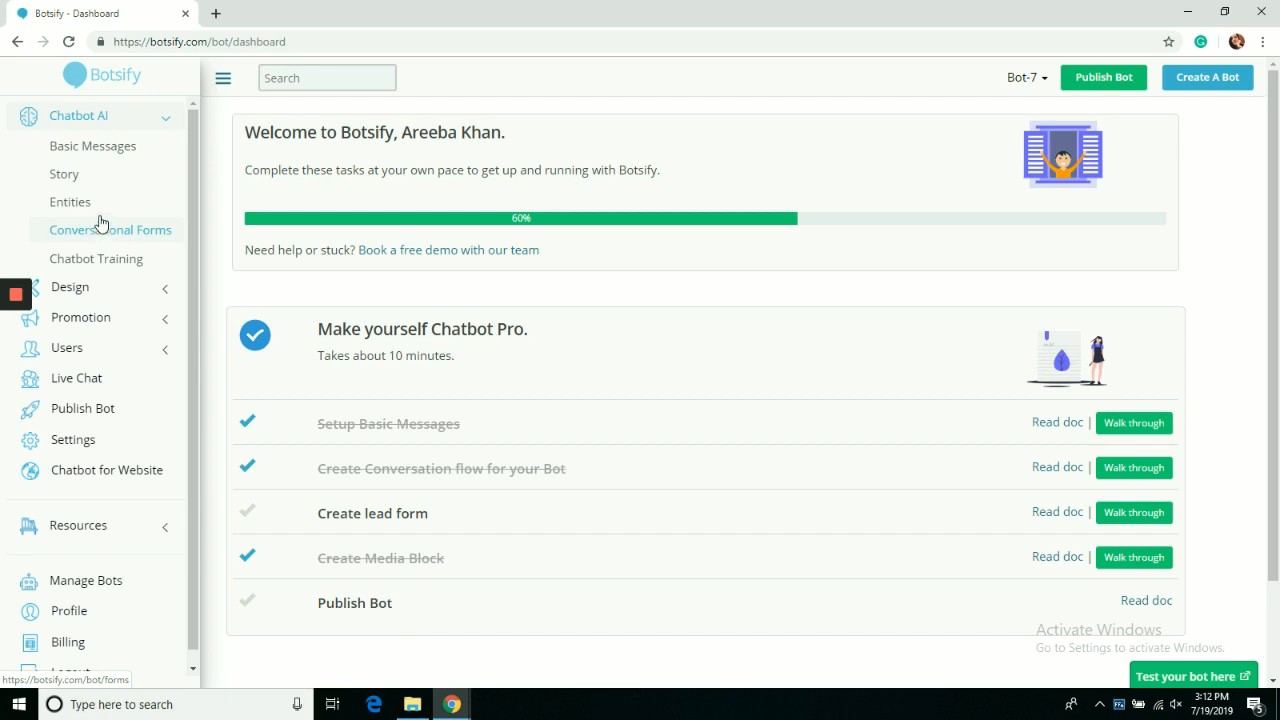
# Open the Manage Bot Stories page from Story under Chatbot AI.
pyautogui.click(95, 177)
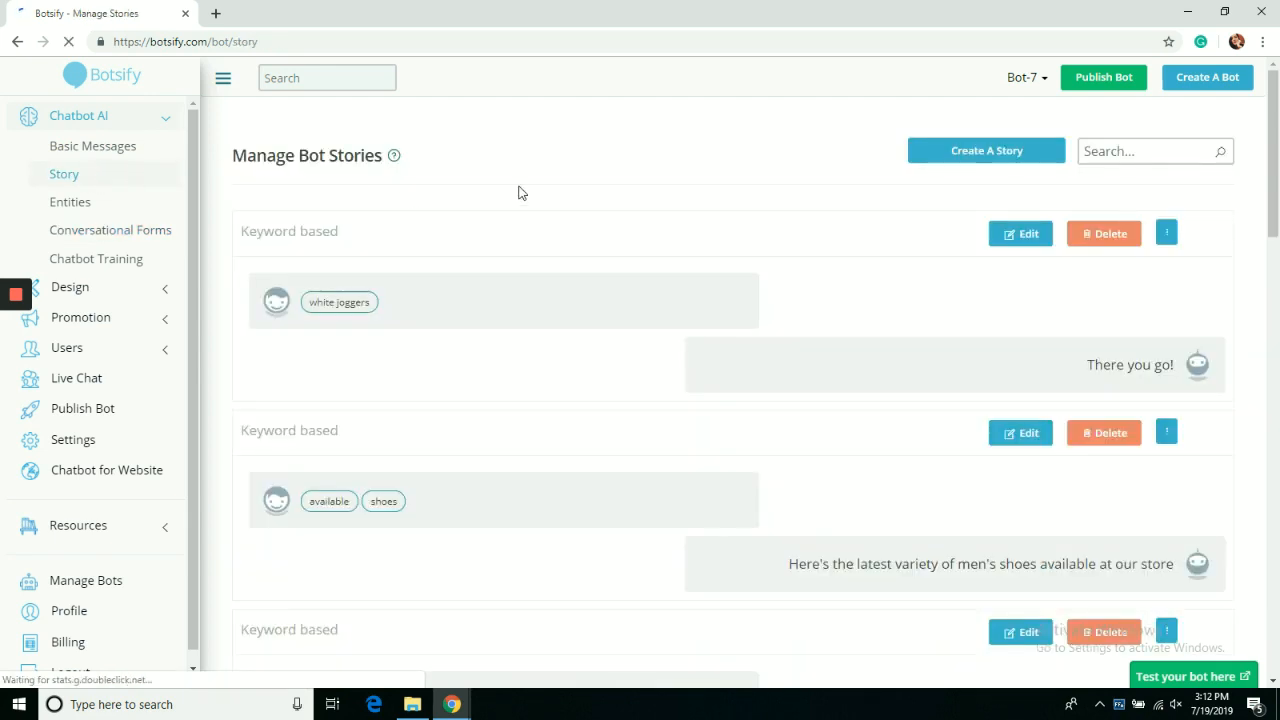
# Create a new Keyword Match story with the price keyword and bring up the plugin choices.
pyautogui.click(951, 152)
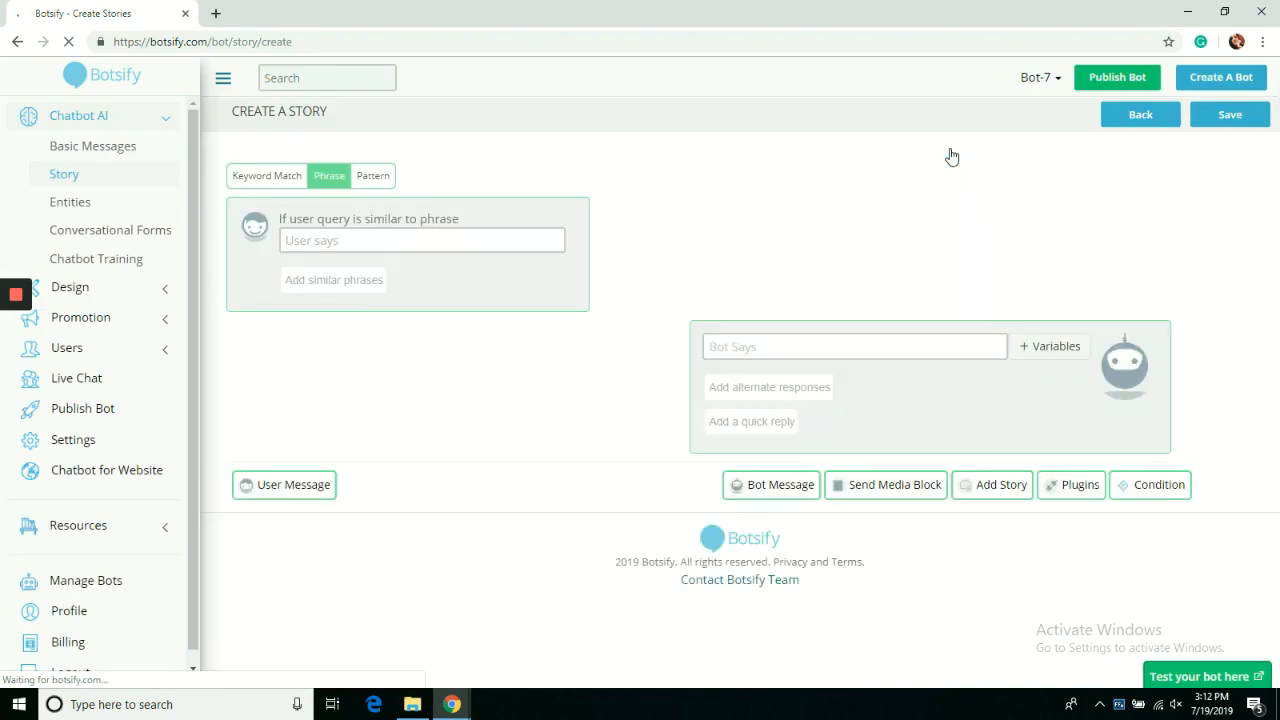
pyautogui.click(499, 239)
pyautogui.click(260, 177)
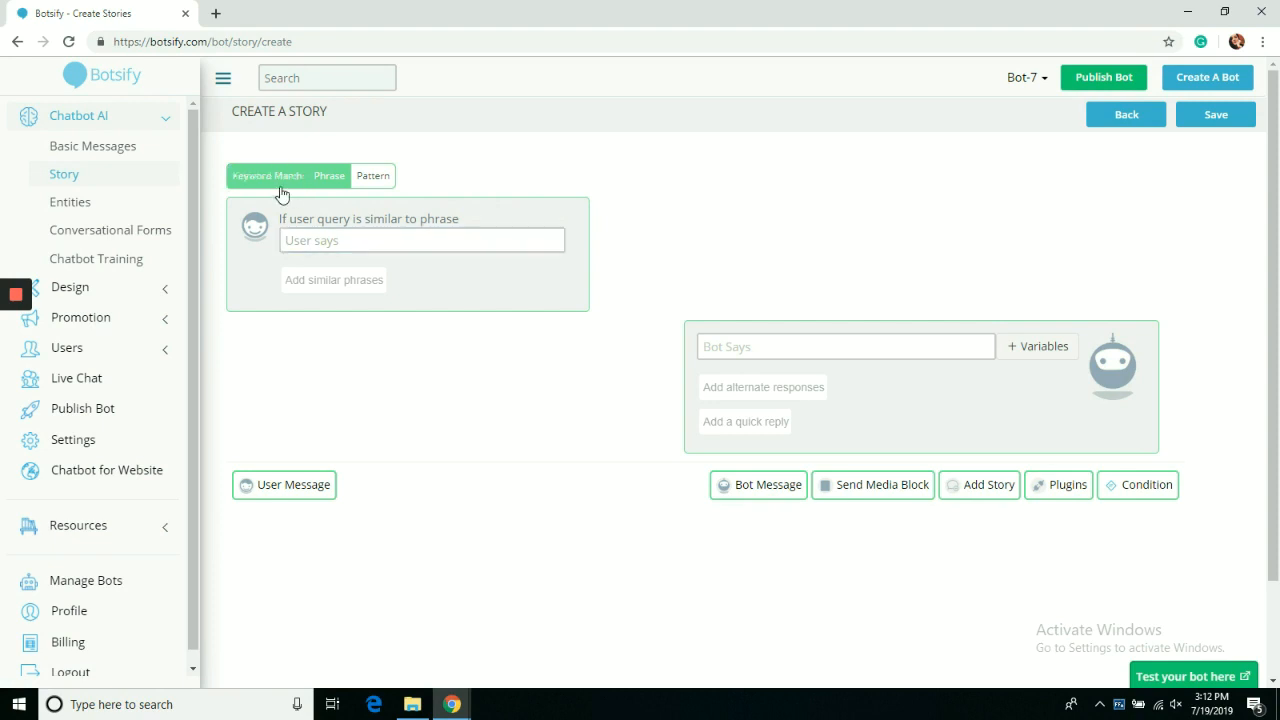
pyautogui.click(315, 264)
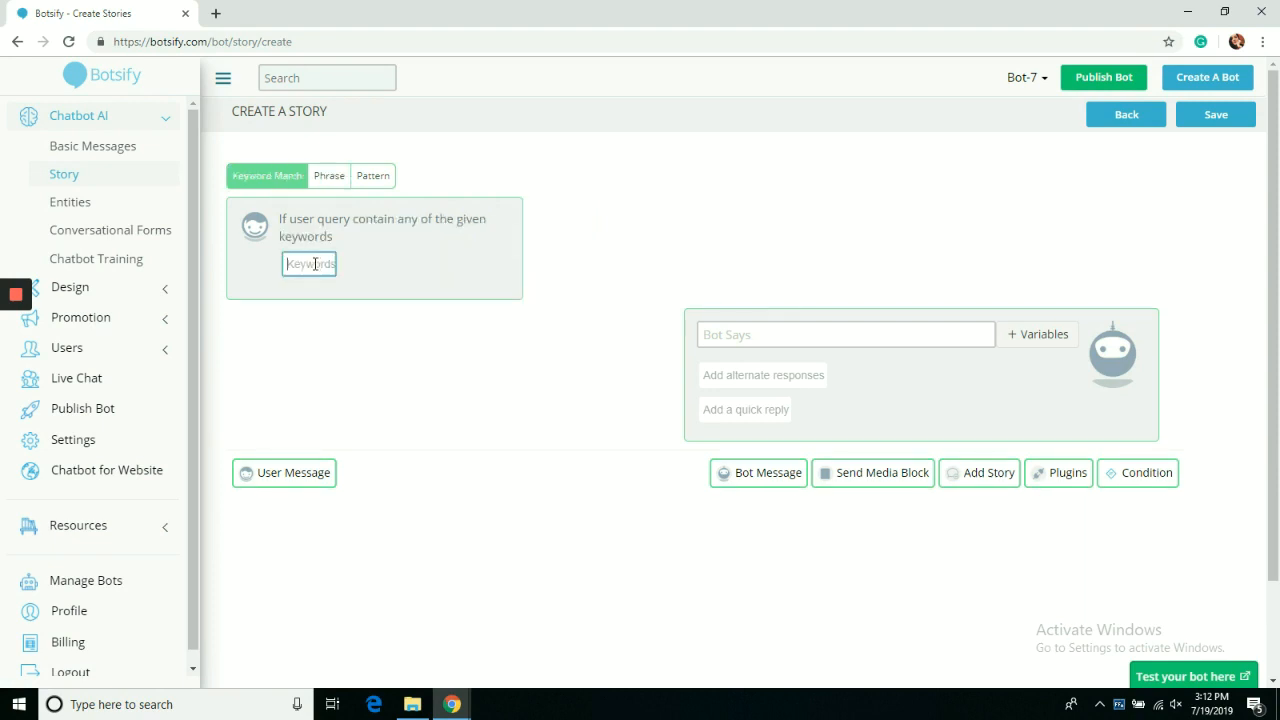
pyautogui.write('prices')
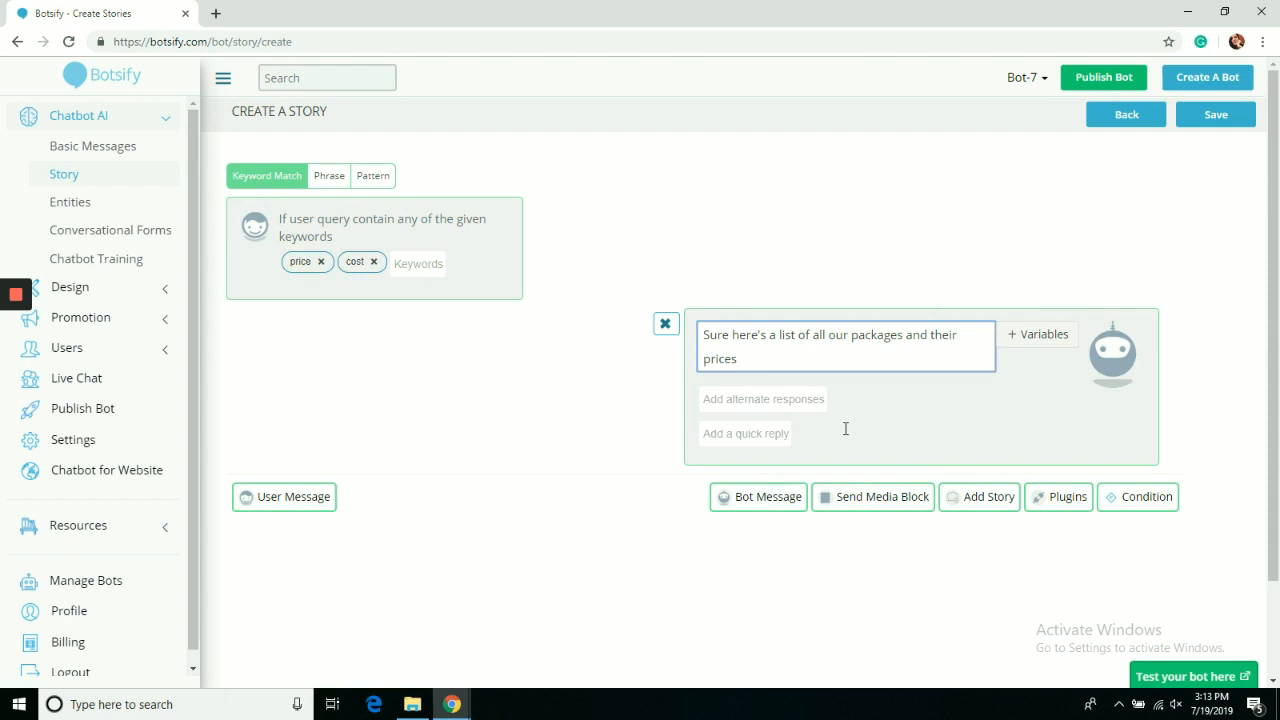
pyautogui.click(1045, 497)
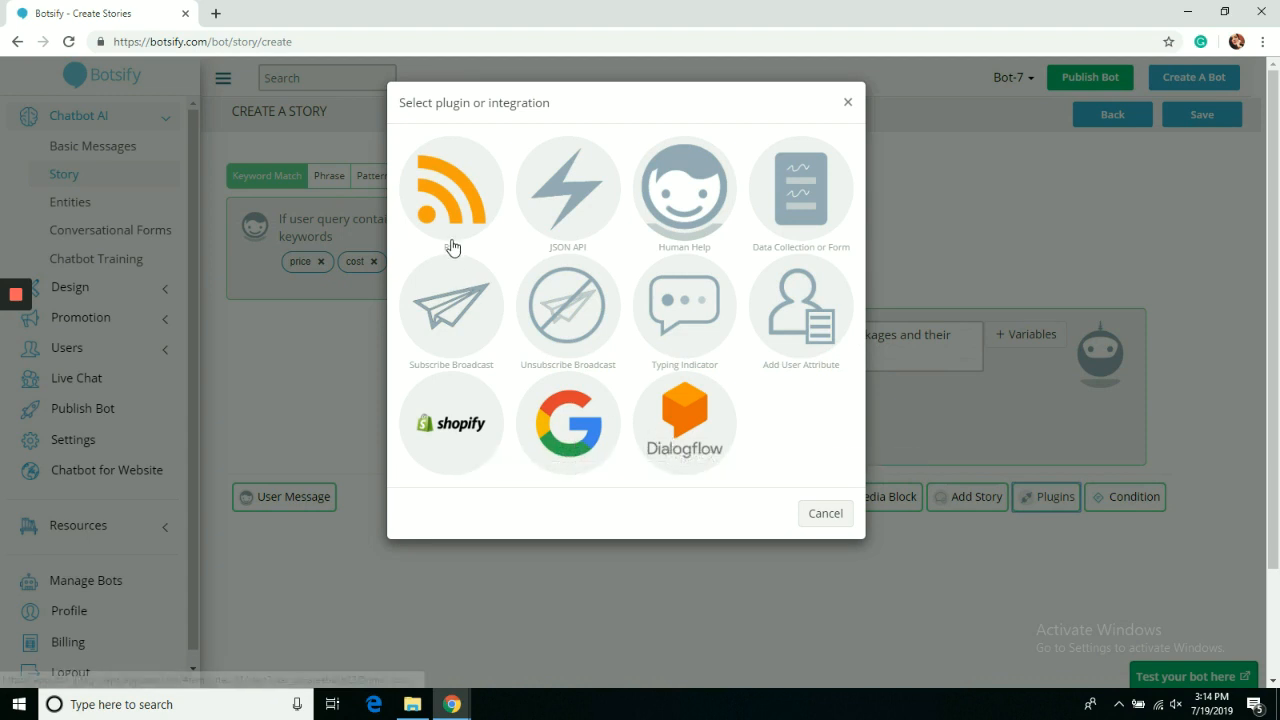
# Review the RSS plugin's feed URL, item count and button text fields, then cancel it.
pyautogui.click(455, 186)
pyautogui.click(460, 175)
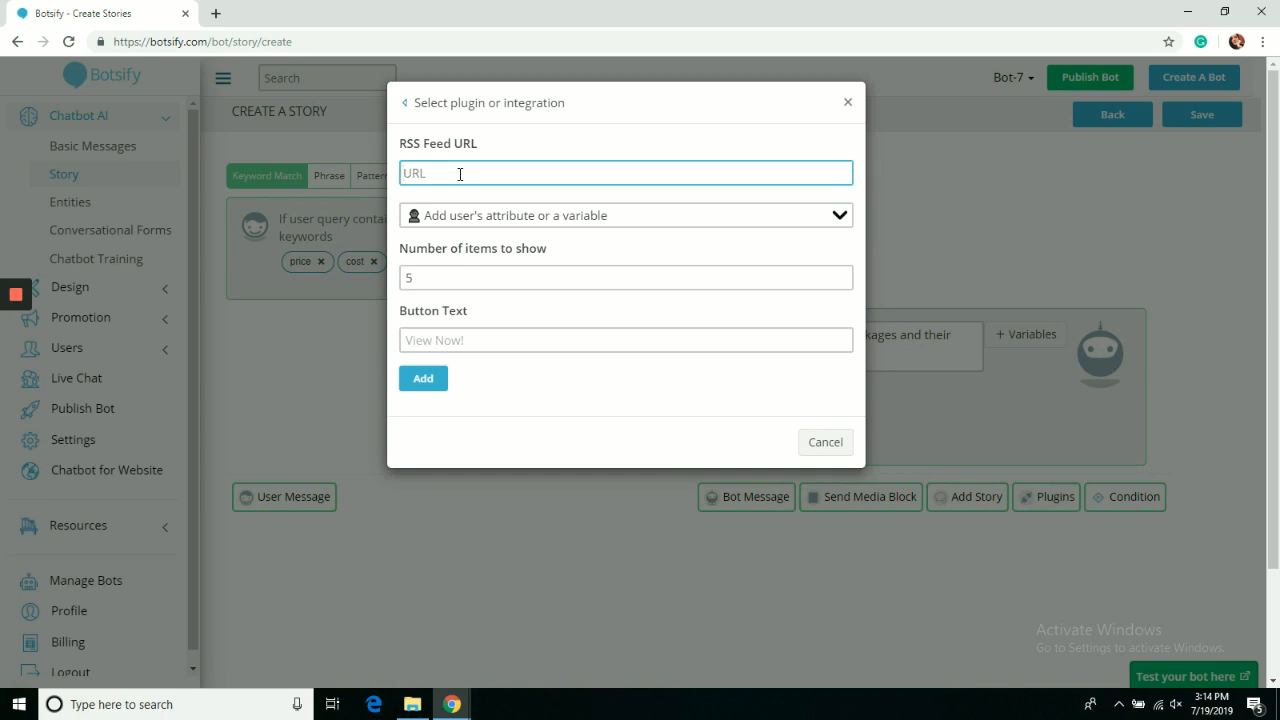
pyautogui.click(478, 214)
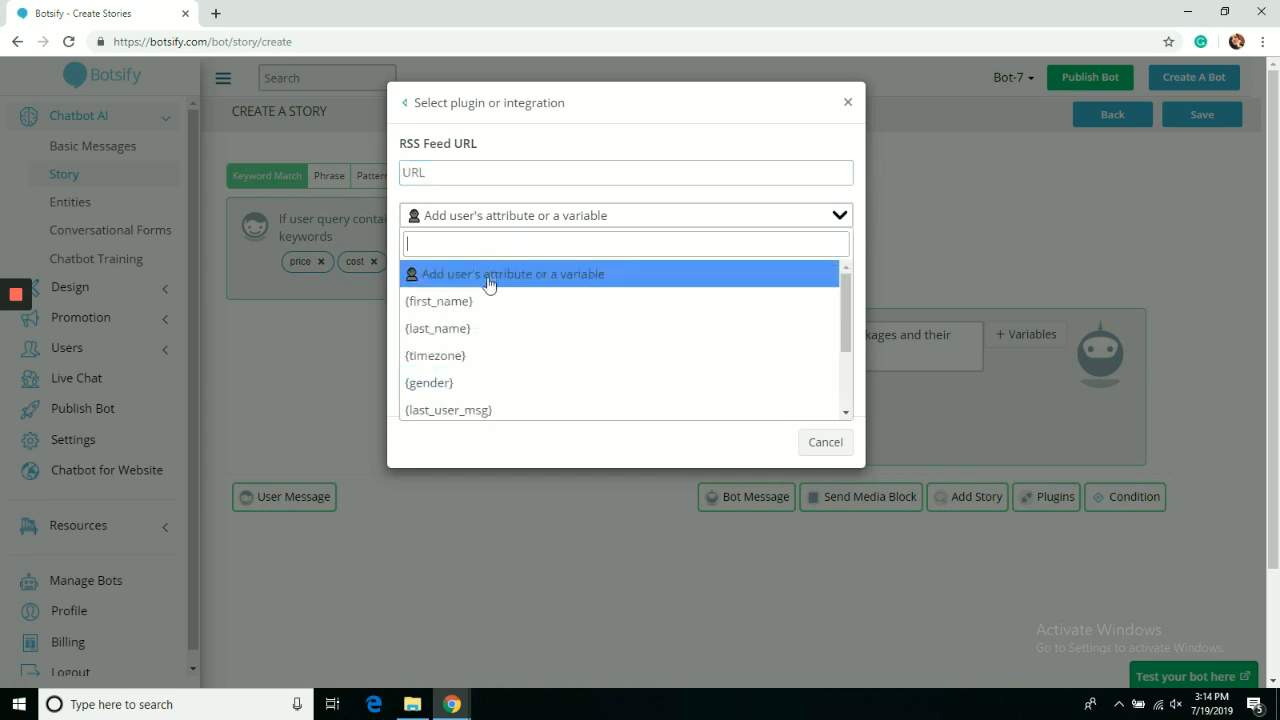
pyautogui.click(500, 214)
pyautogui.click(508, 272)
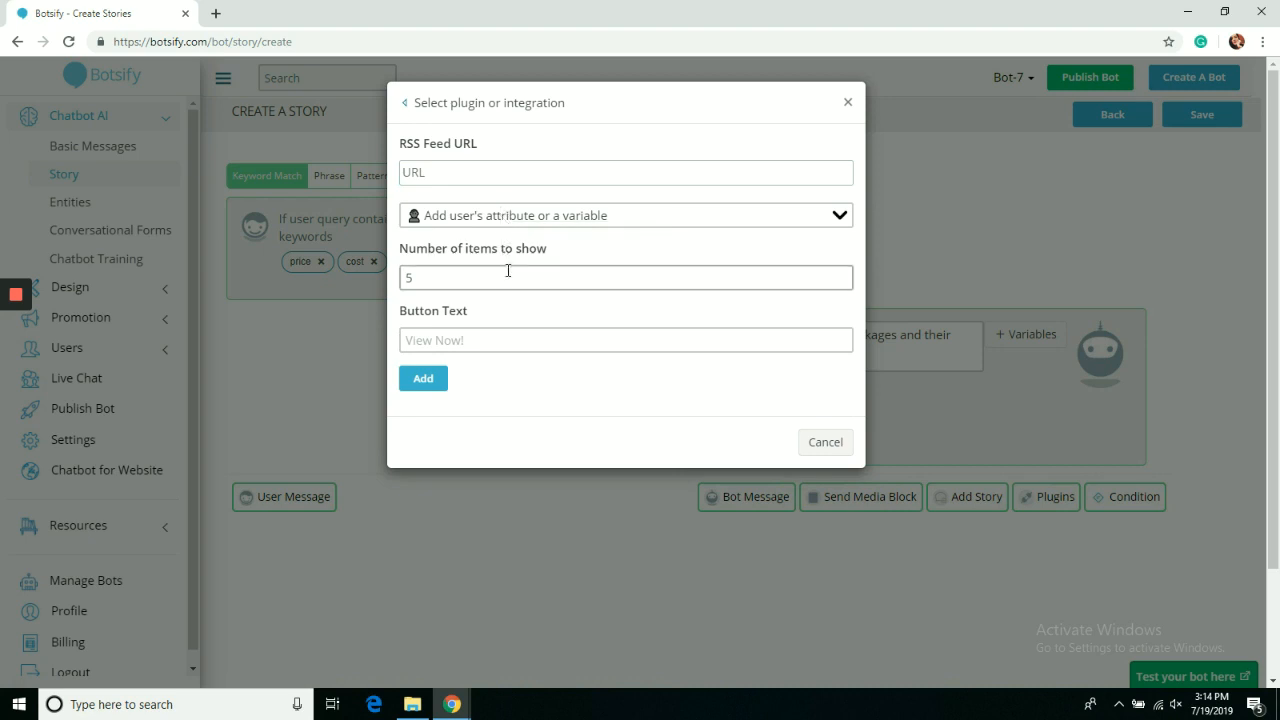
pyautogui.click(510, 333)
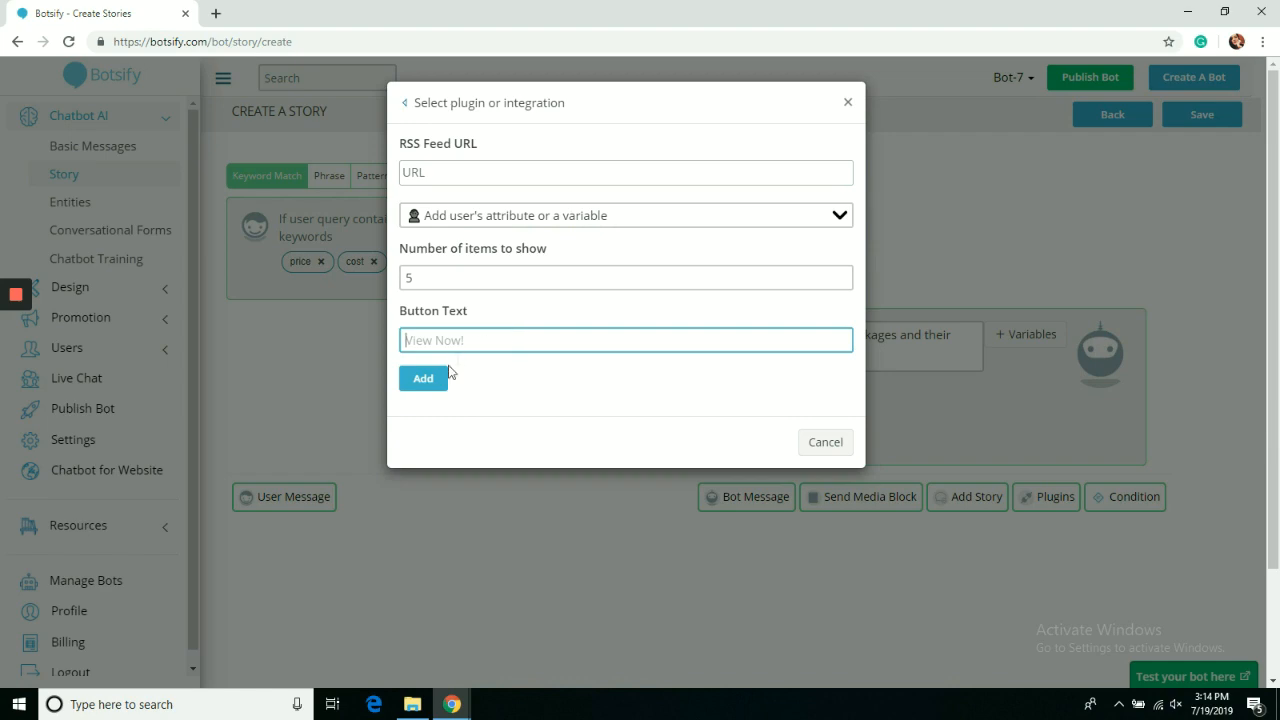
pyautogui.click(843, 446)
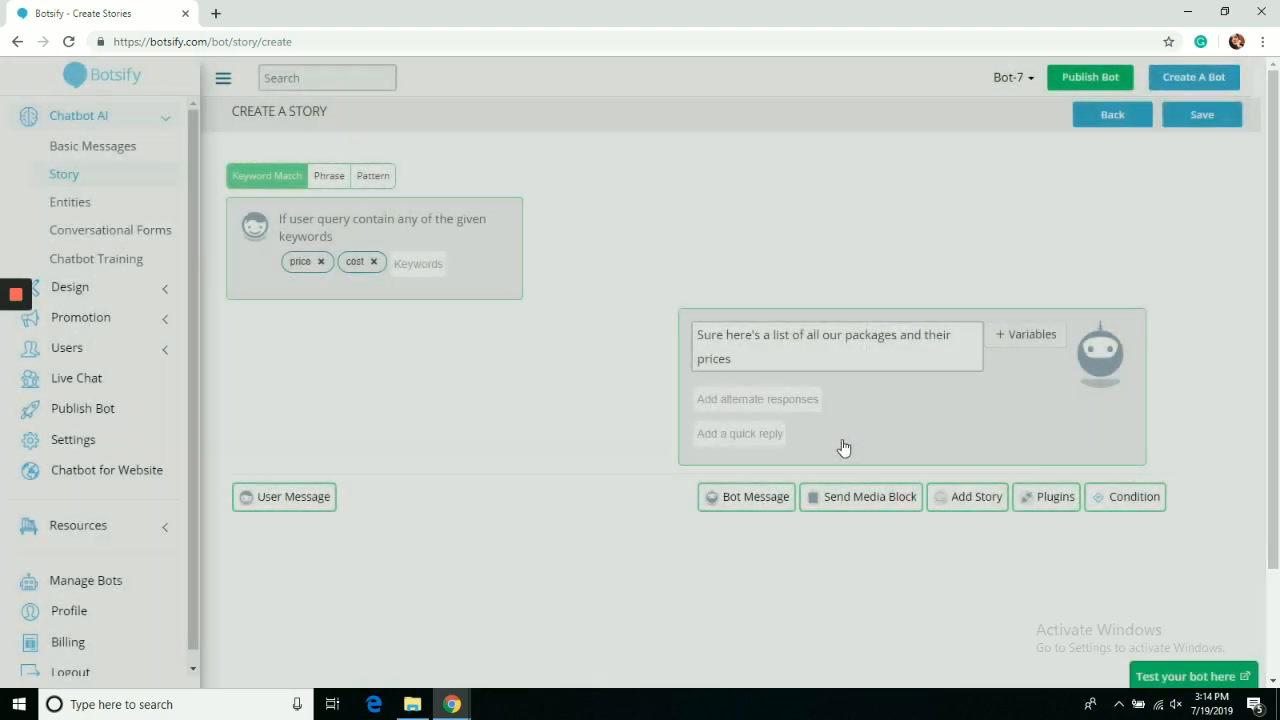
# Review the JSON API plugin, keeping GET and adding then removing header rows, then cancel it.
pyautogui.click(1064, 500)
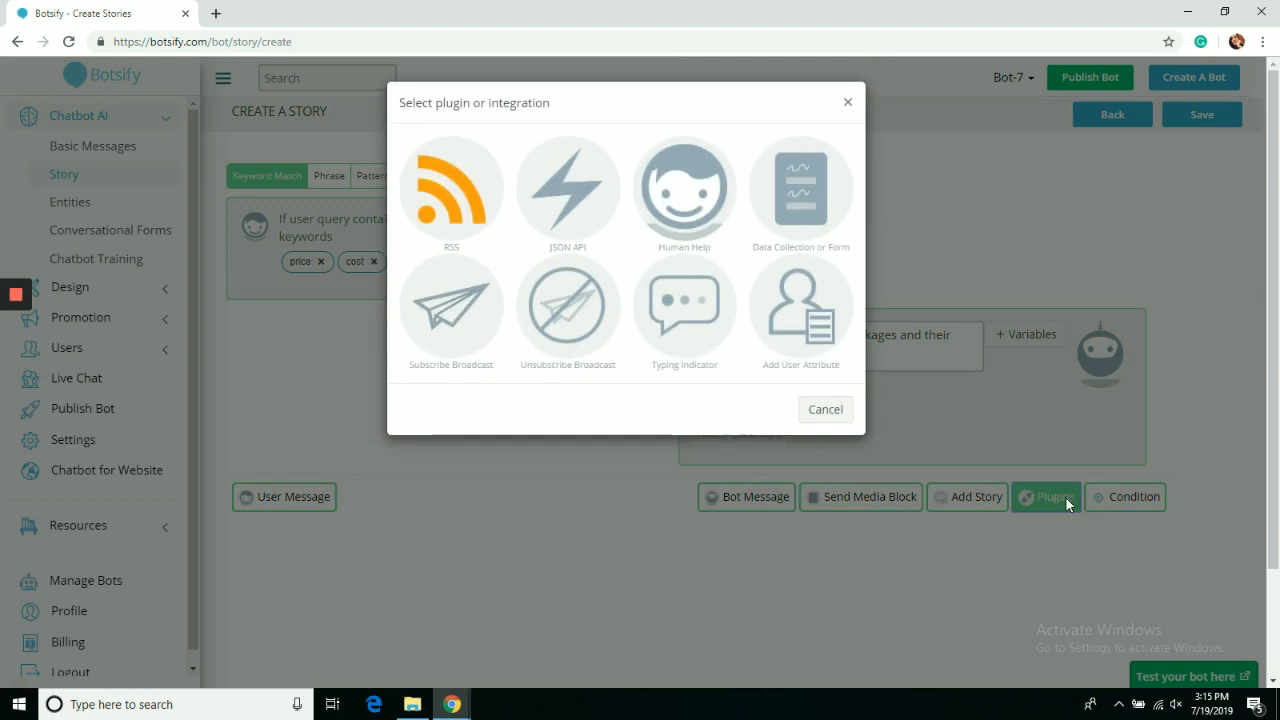
pyautogui.click(572, 212)
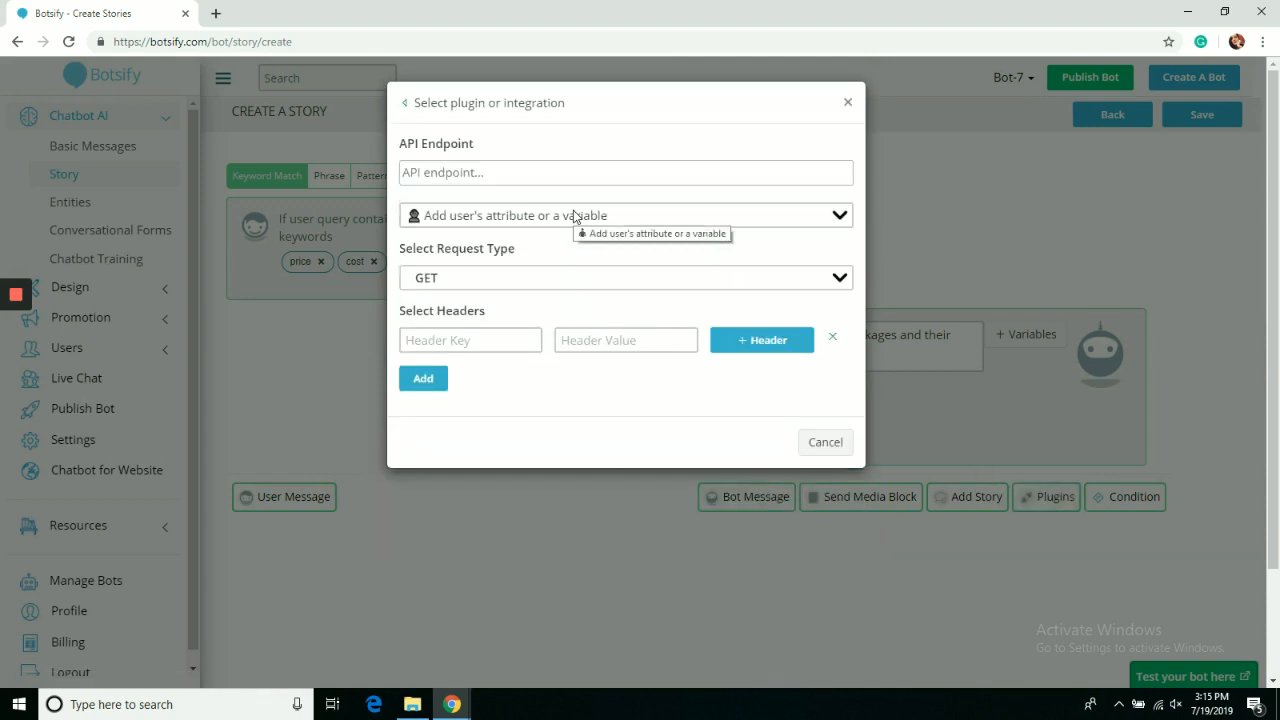
pyautogui.click(546, 172)
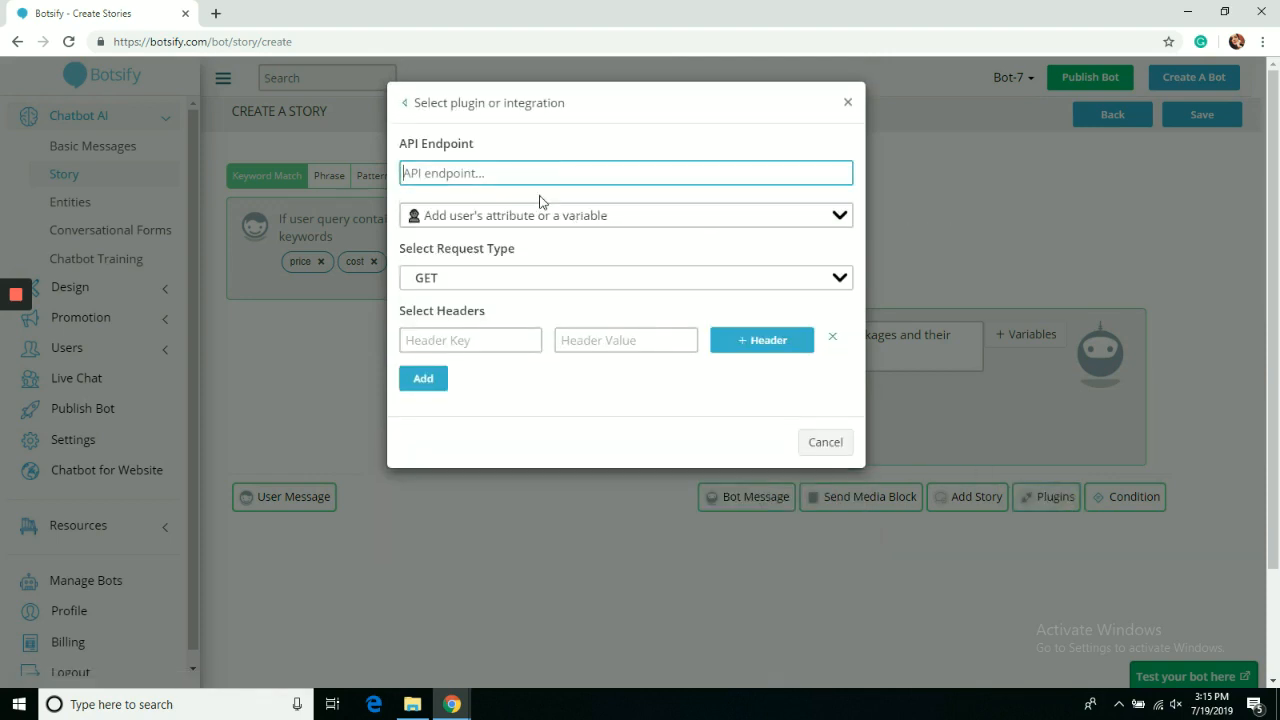
pyautogui.click(840, 279)
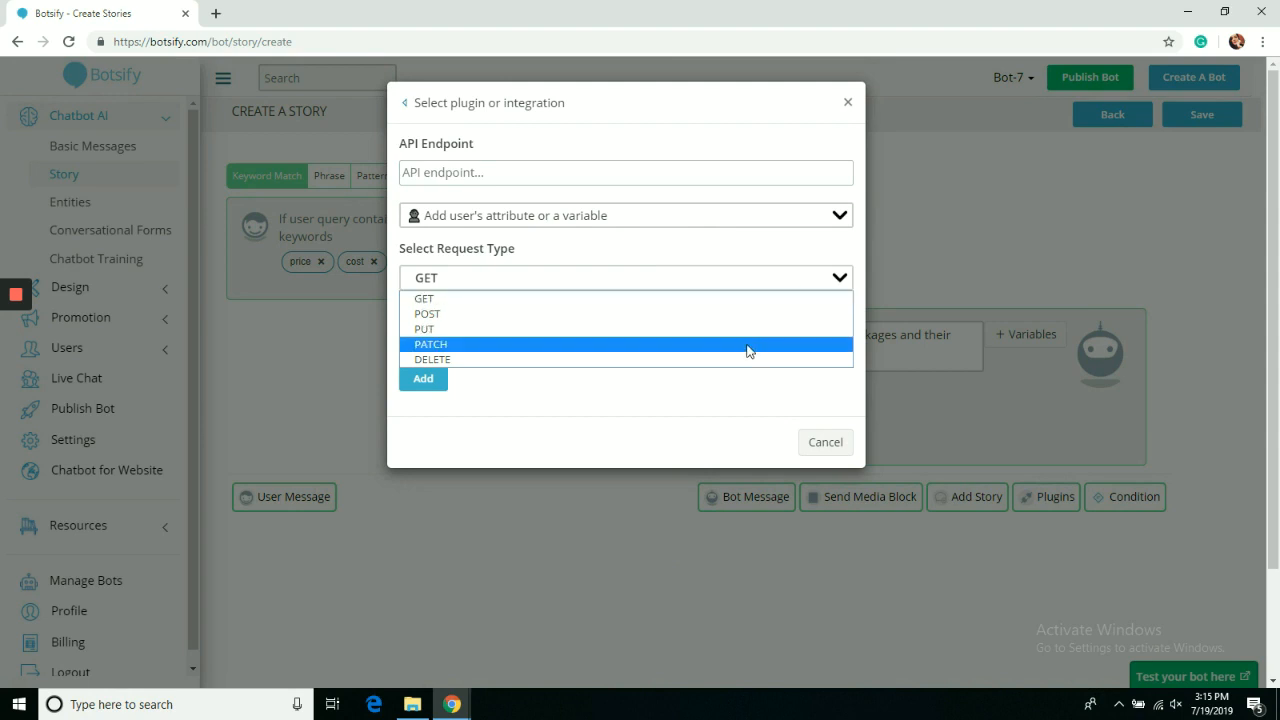
pyautogui.click(730, 417)
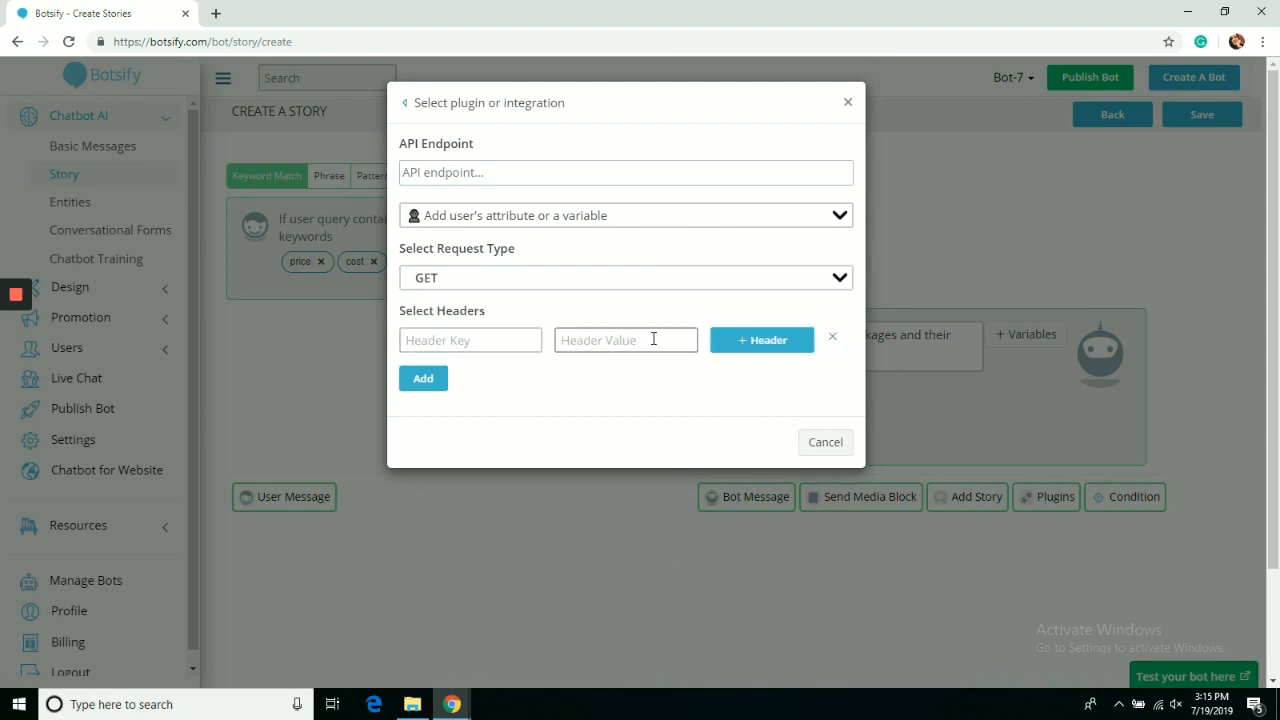
pyautogui.click(752, 341)
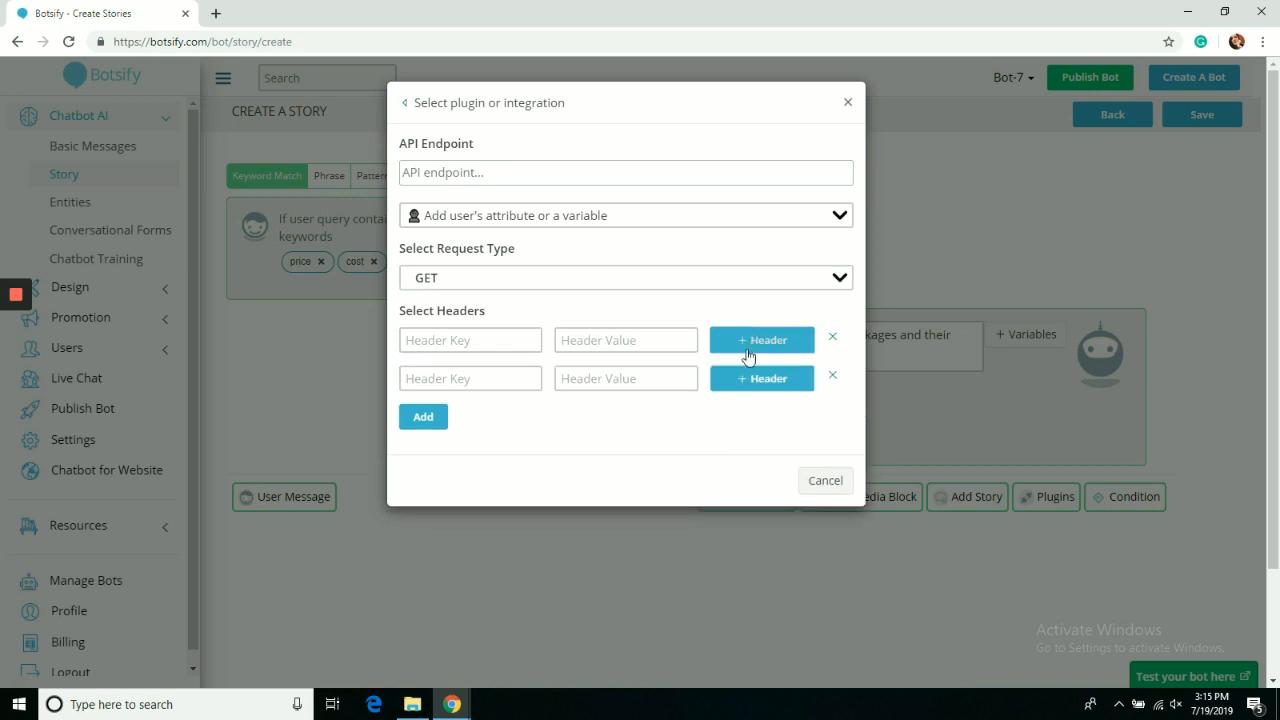
pyautogui.click(836, 375)
pyautogui.click(833, 342)
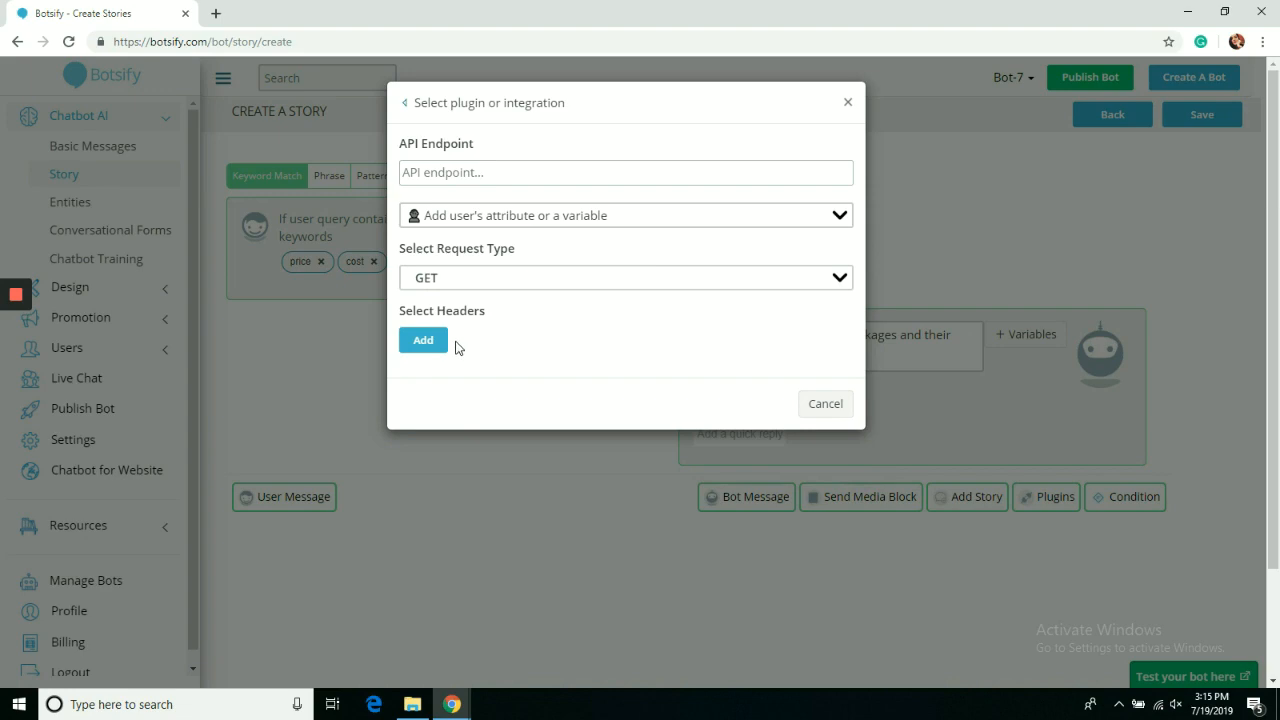
pyautogui.click(832, 410)
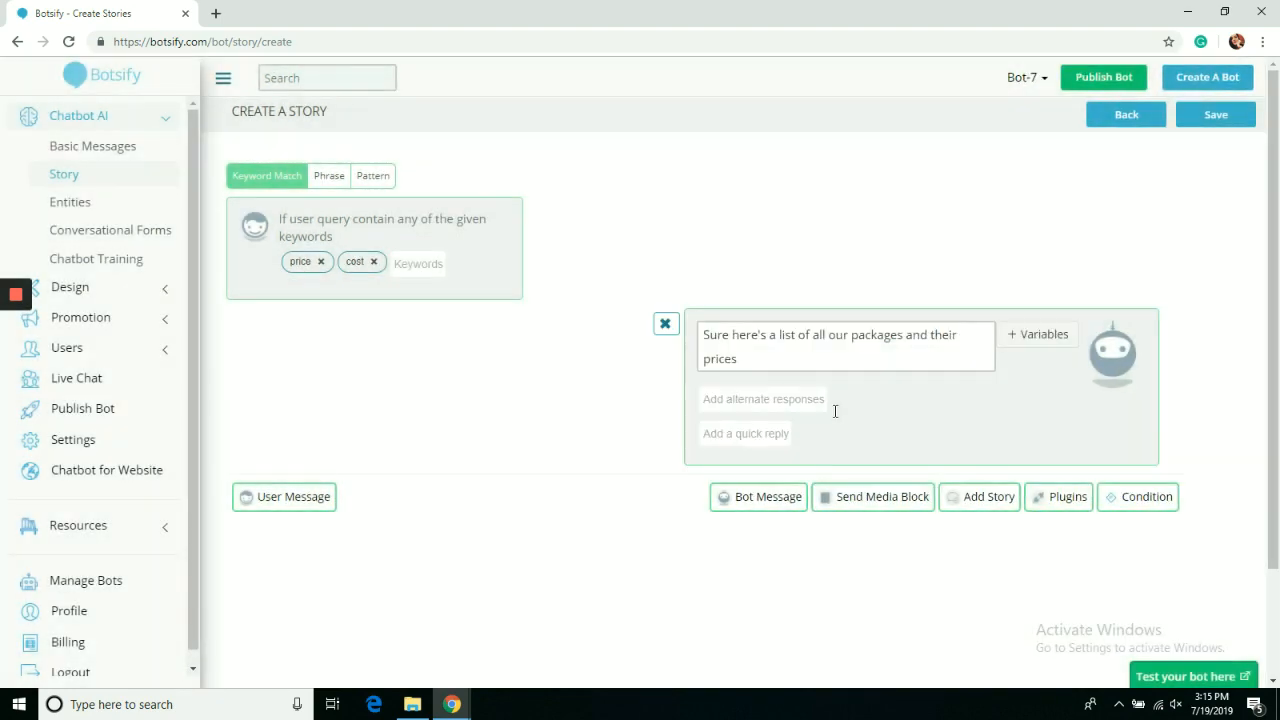
# Preview the data collection form and Unsubscribe Broadcast plugins, typing 'If you wish to unsubscribve to the list click here'.
pyautogui.click(1041, 494)
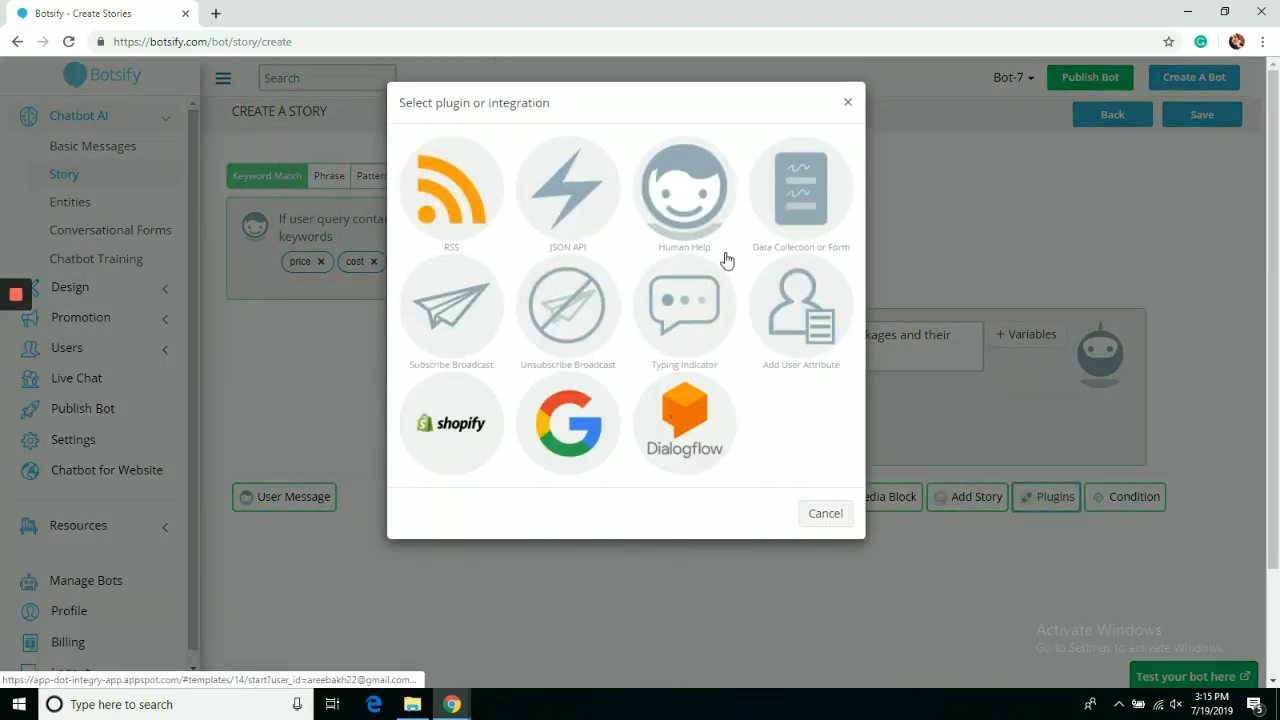
pyautogui.click(804, 188)
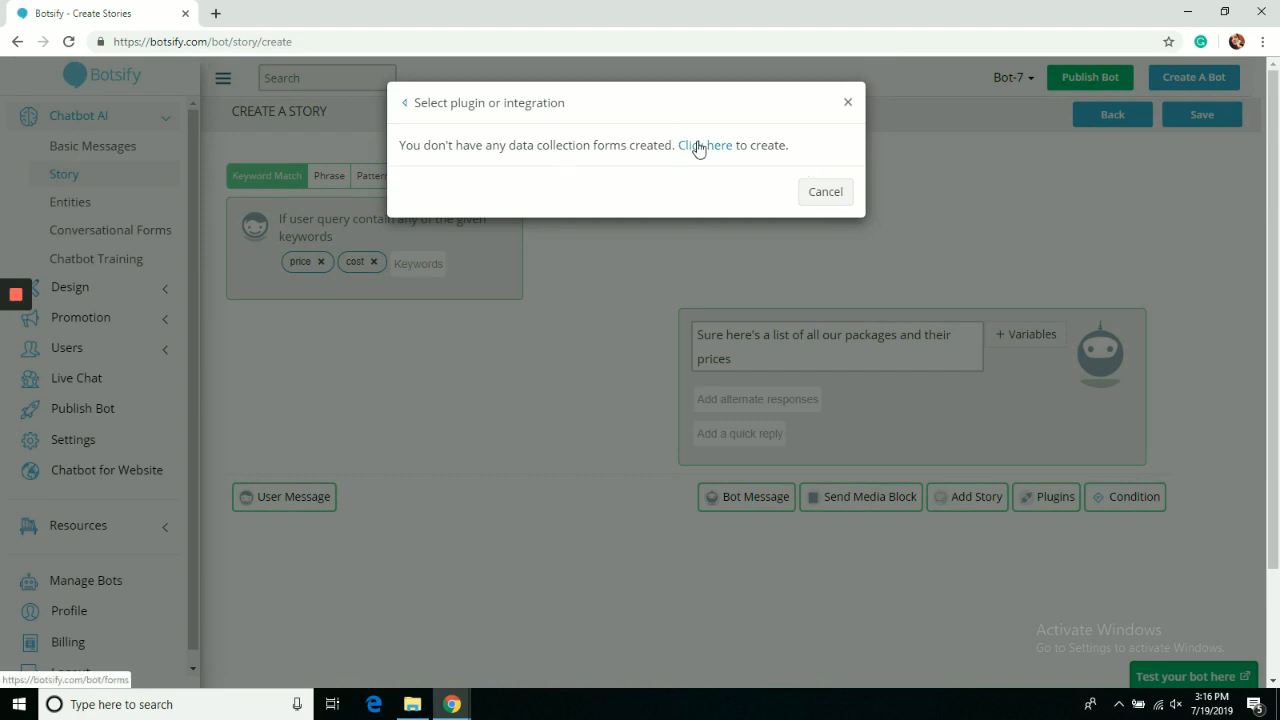
pyautogui.click(406, 103)
pyautogui.click(558, 348)
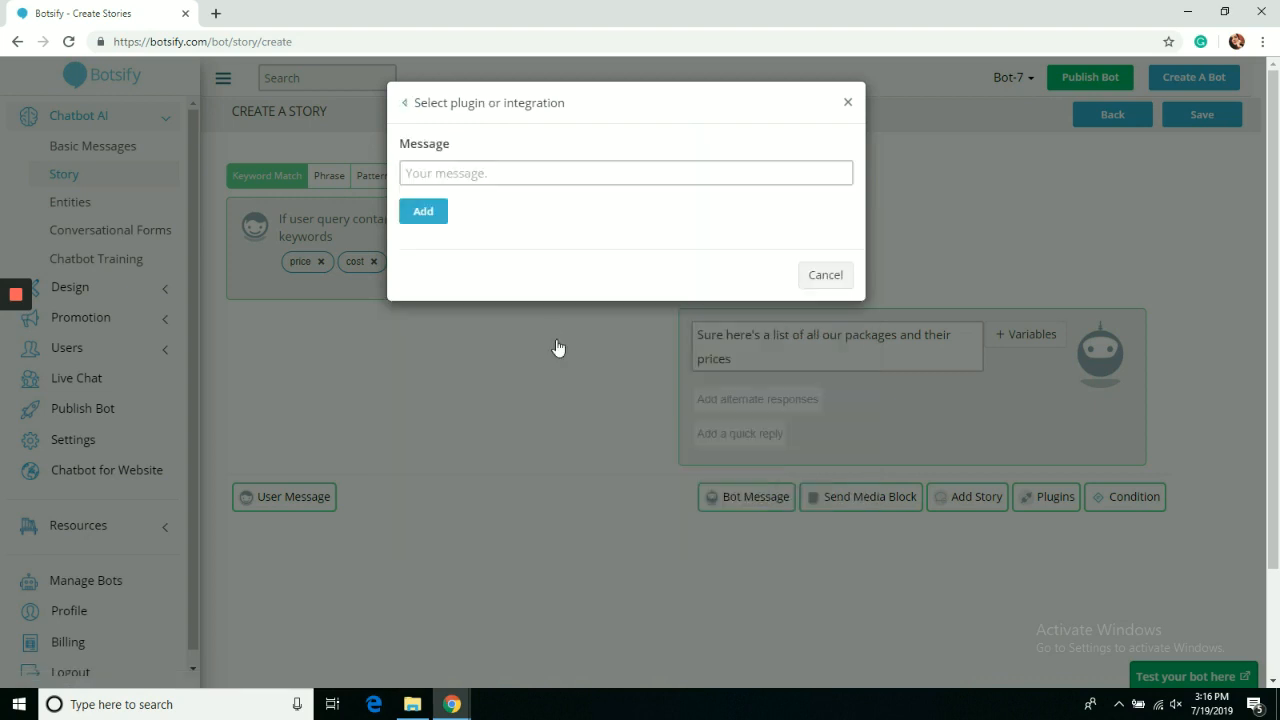
pyautogui.write('If you wish to')
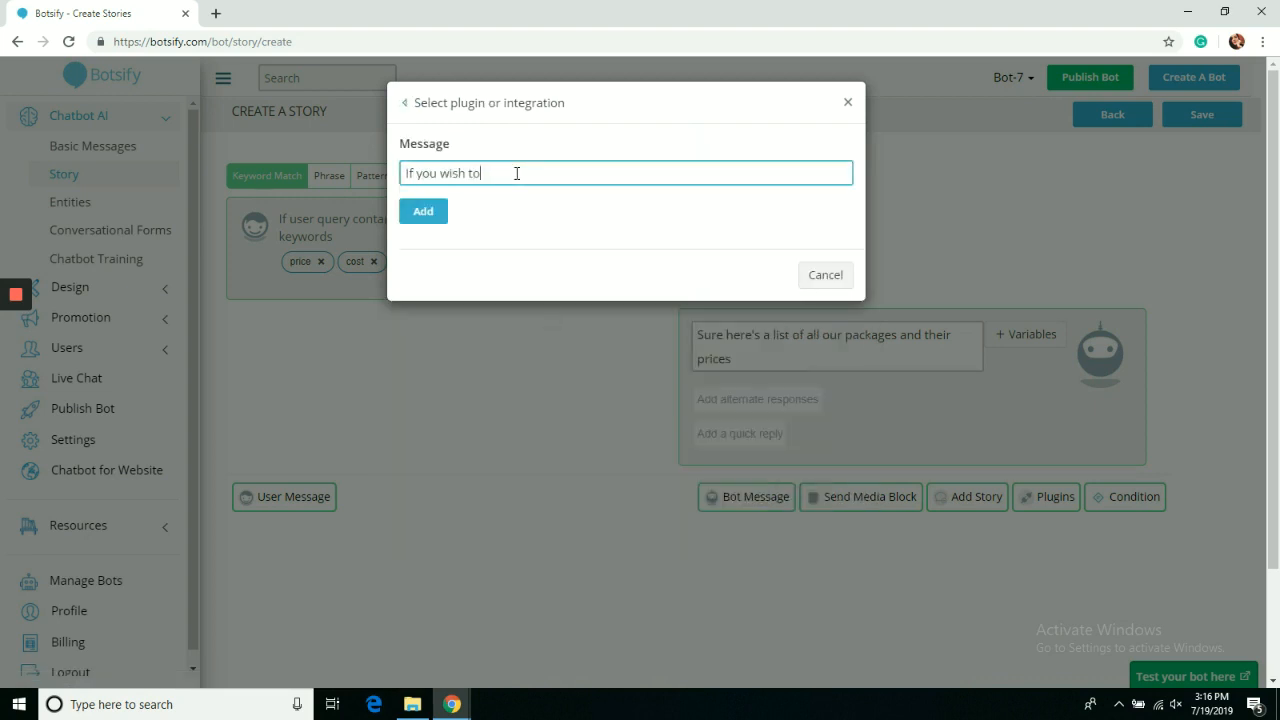
pyautogui.write(' unsubscribve to the list click here')
pyautogui.click(404, 103)
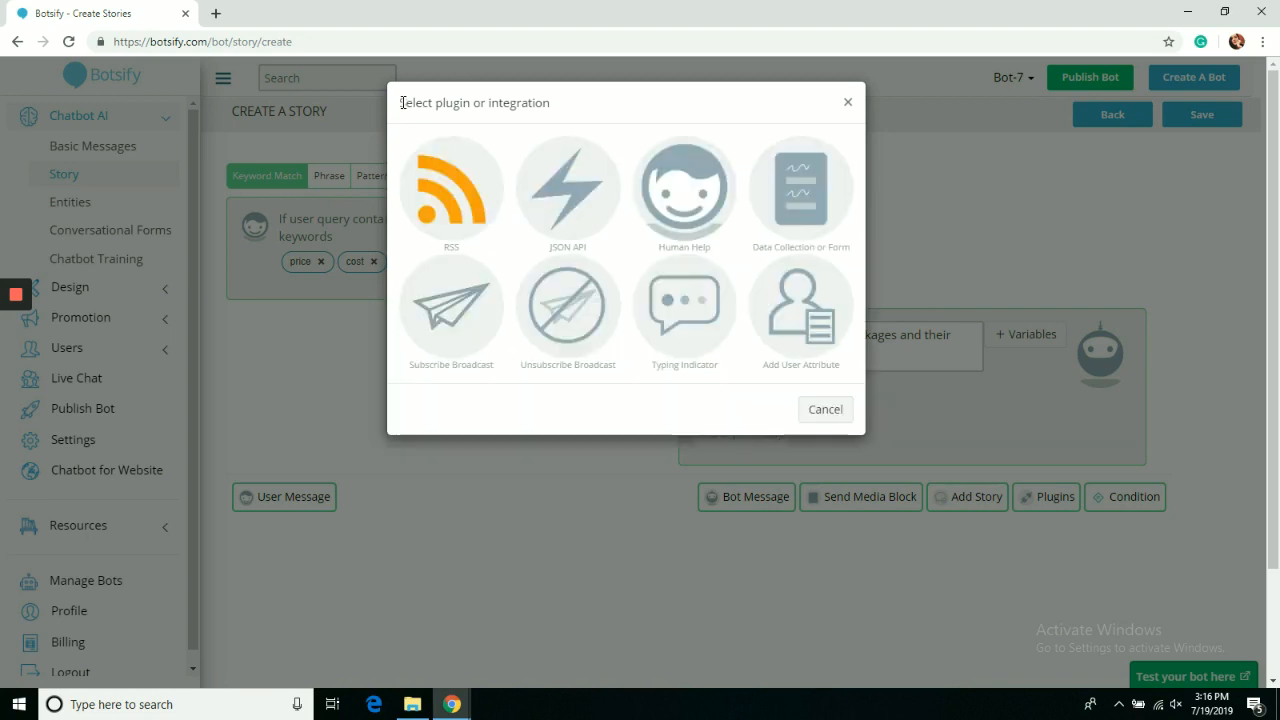
# Preview the Typing Indicator and Add User Attribute plugins, then return to the plugin grid.
pyautogui.click(679, 307)
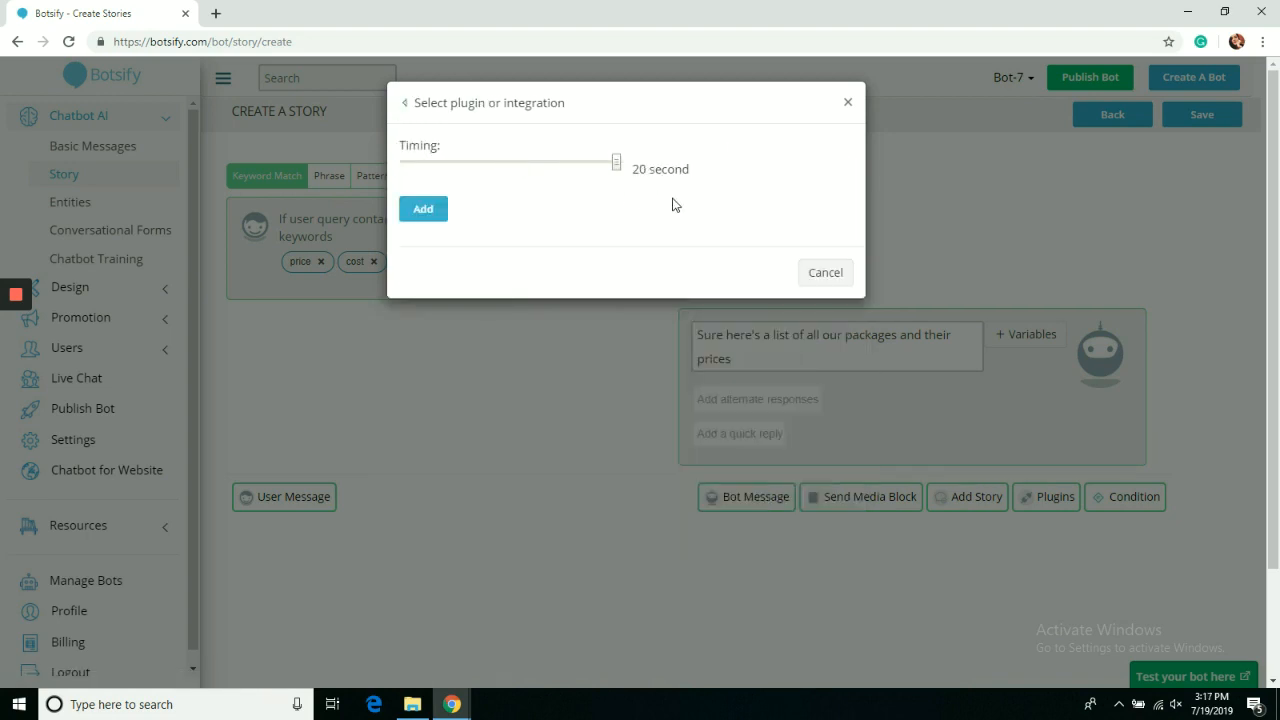
pyautogui.click(405, 103)
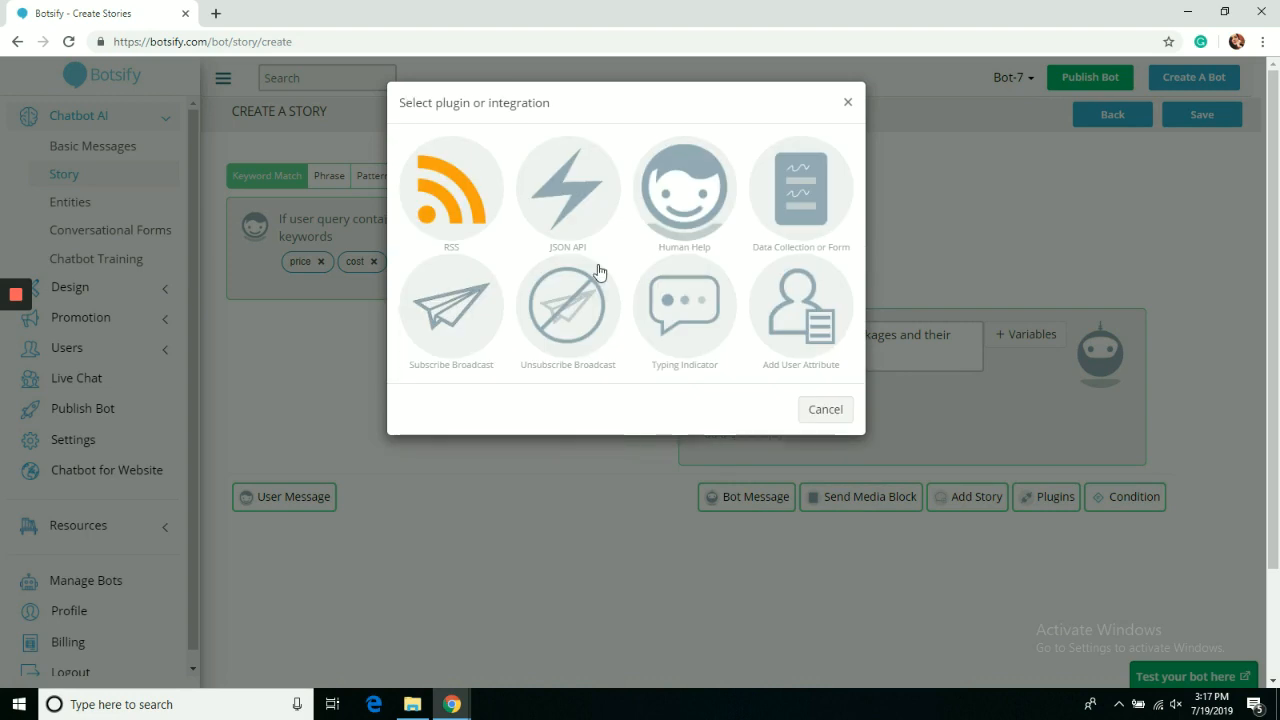
pyautogui.click(828, 310)
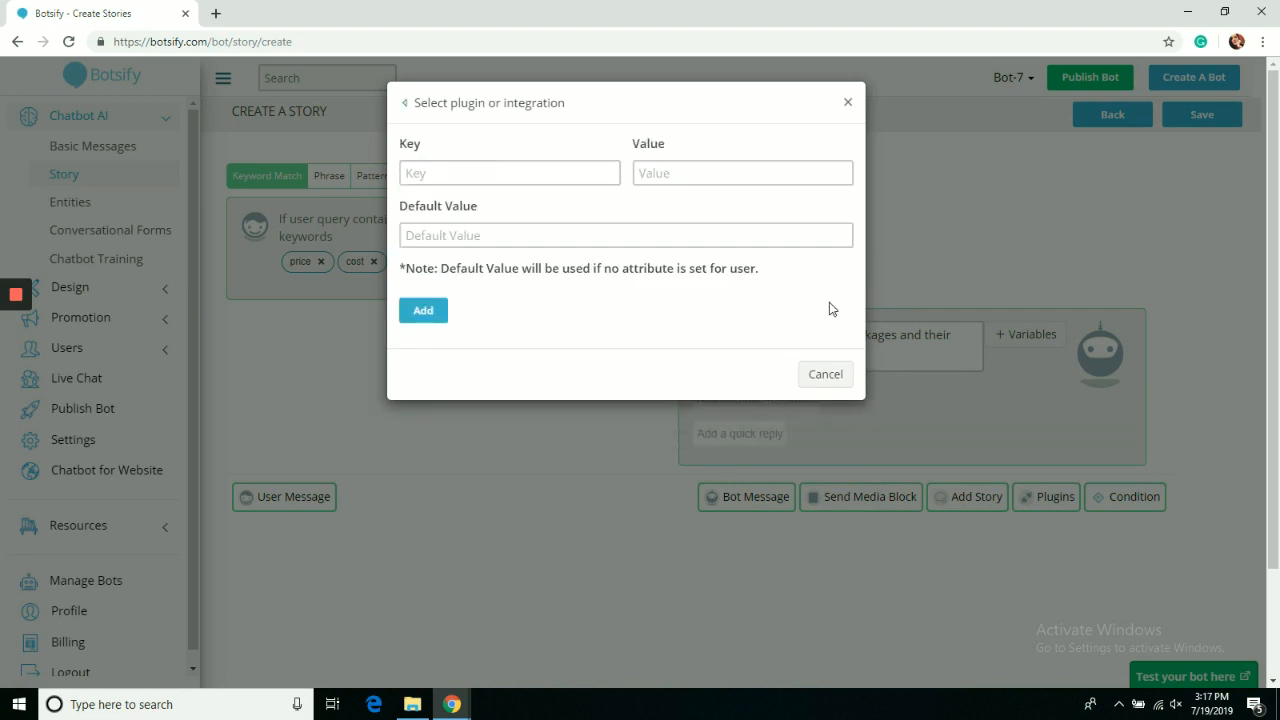
pyautogui.click(548, 180)
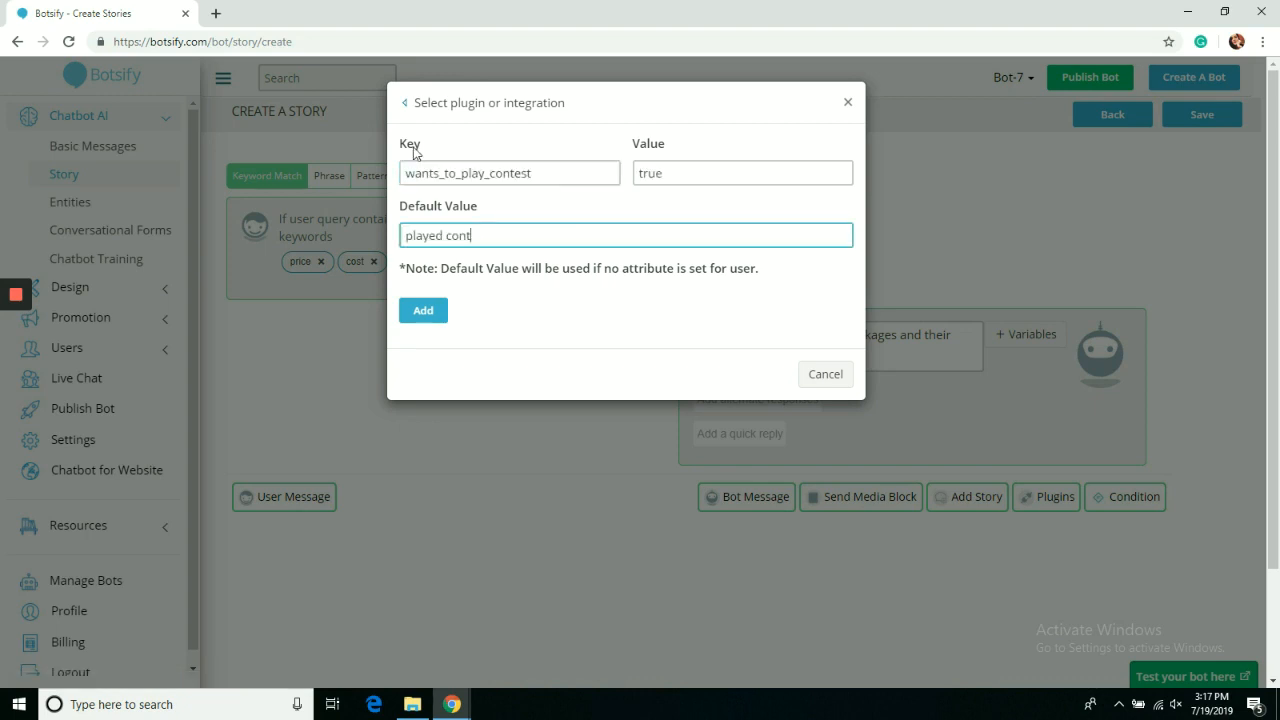
pyautogui.click(405, 103)
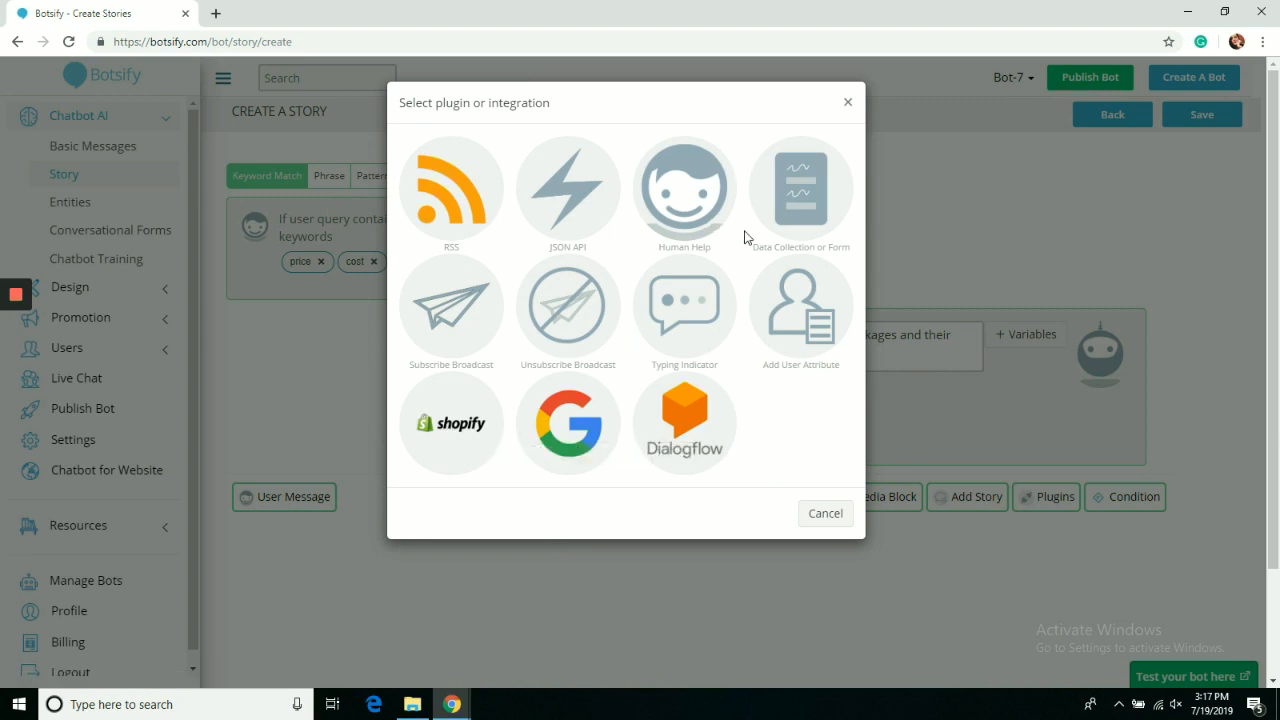
# Add a Typing Indicator plugin with a 6-second delay to the price reply.
pyautogui.click(690, 327)
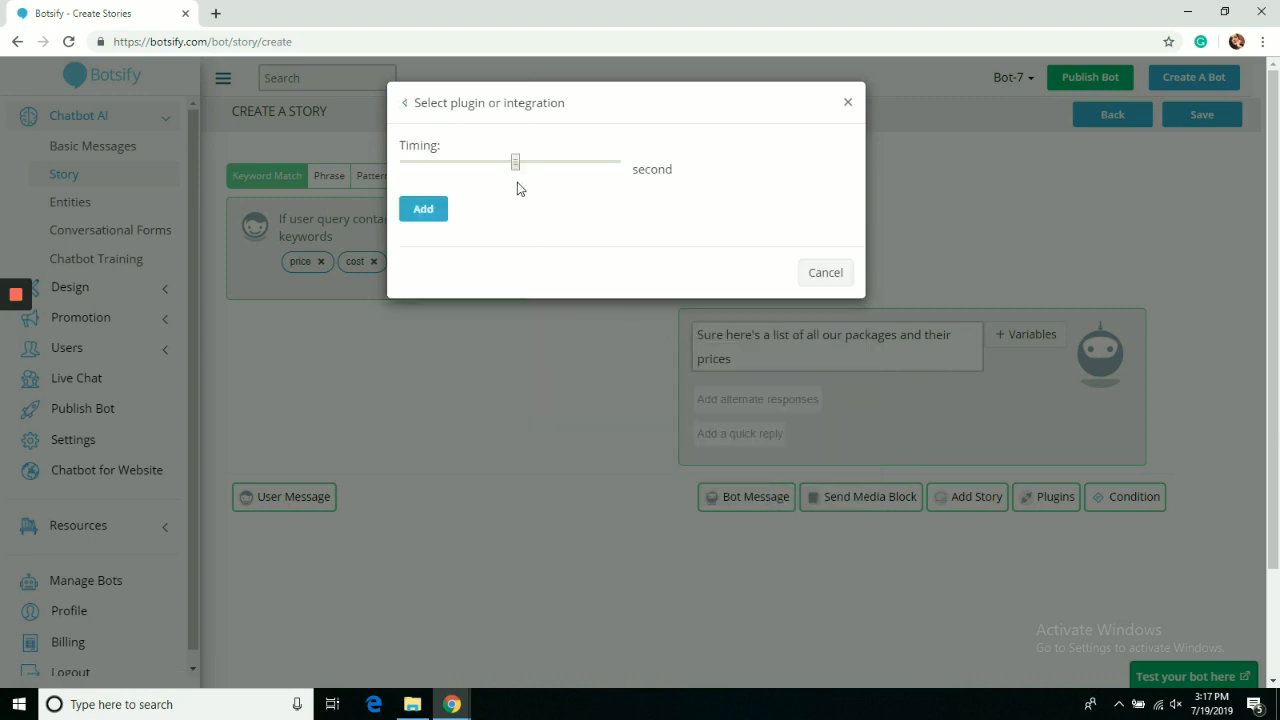
pyautogui.moveTo(515, 166); pyautogui.dragTo(463, 167)
pyautogui.click(432, 209)
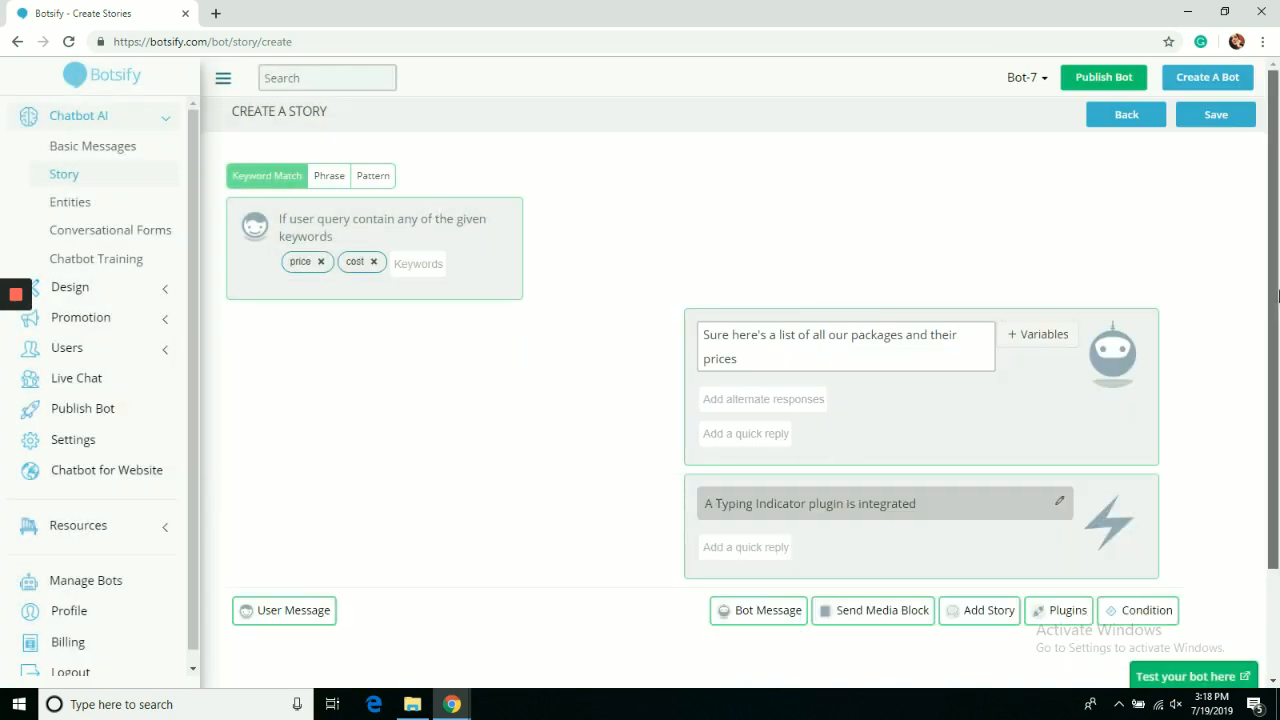
# Add an empty text media block after it and save the story.
pyautogui.scroll(-2, 1278, 388)
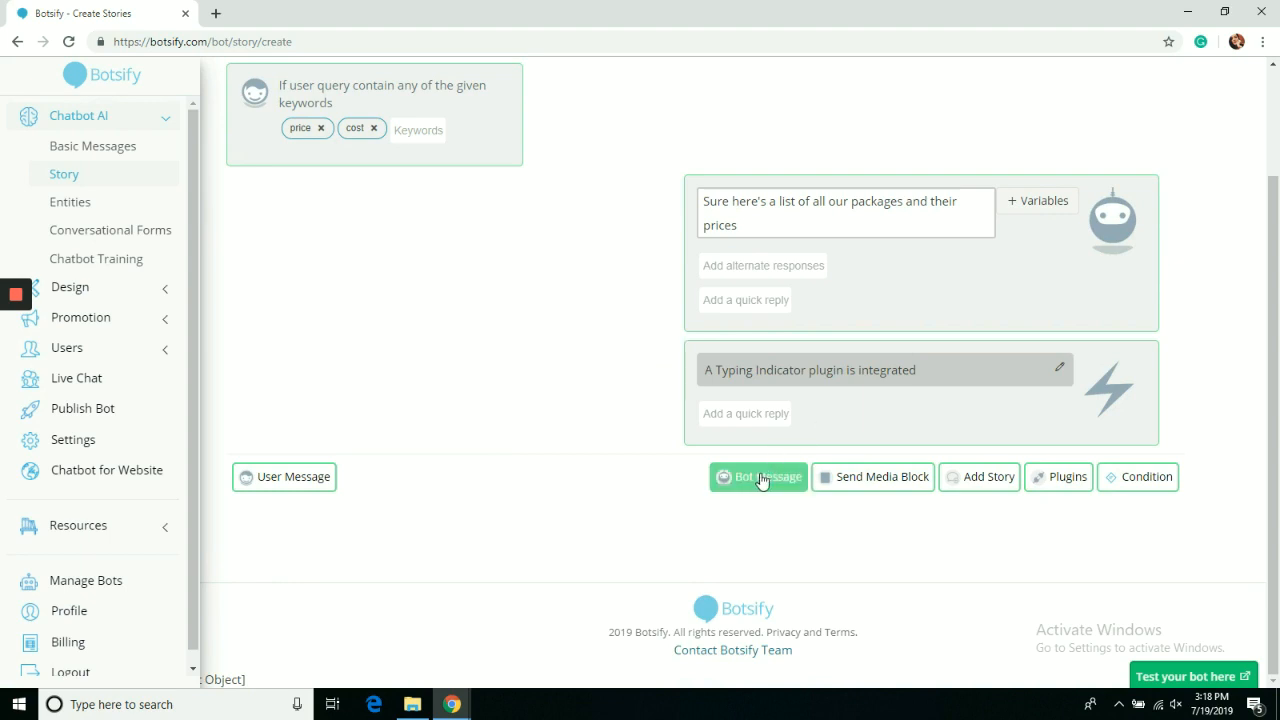
pyautogui.click(848, 478)
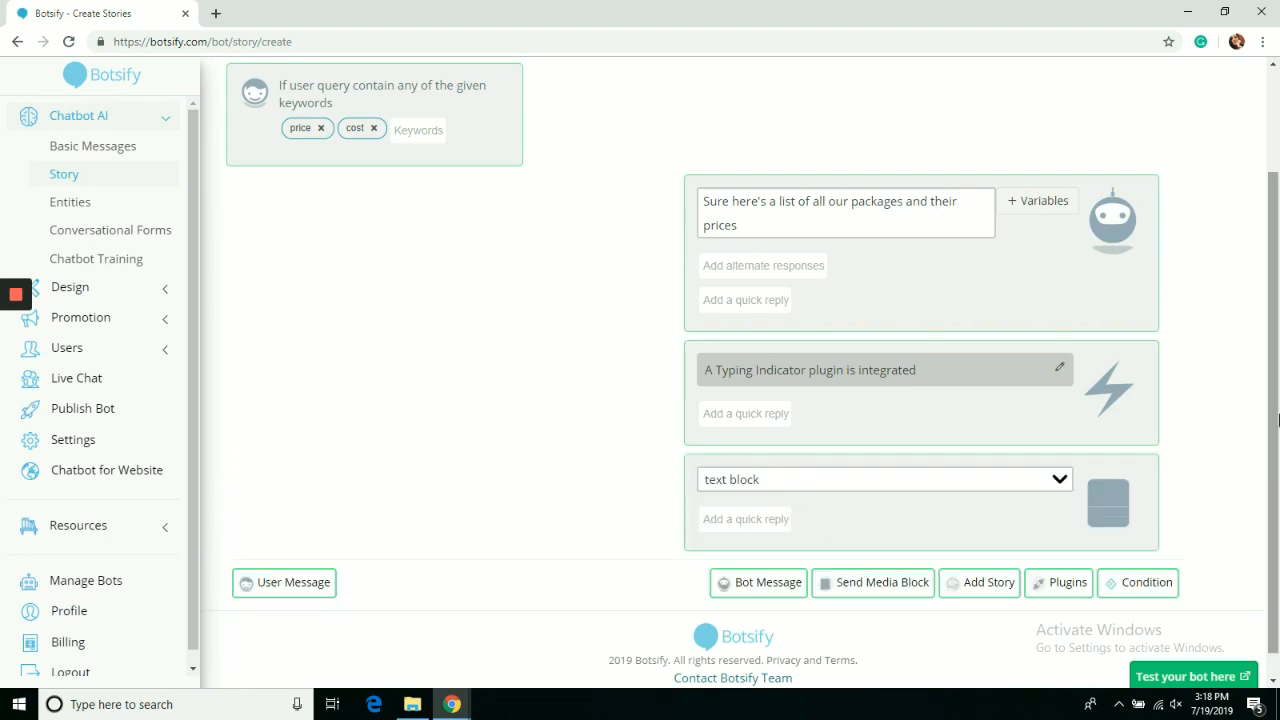
pyautogui.moveTo(1278, 418); pyautogui.dragTo(1278, 315)
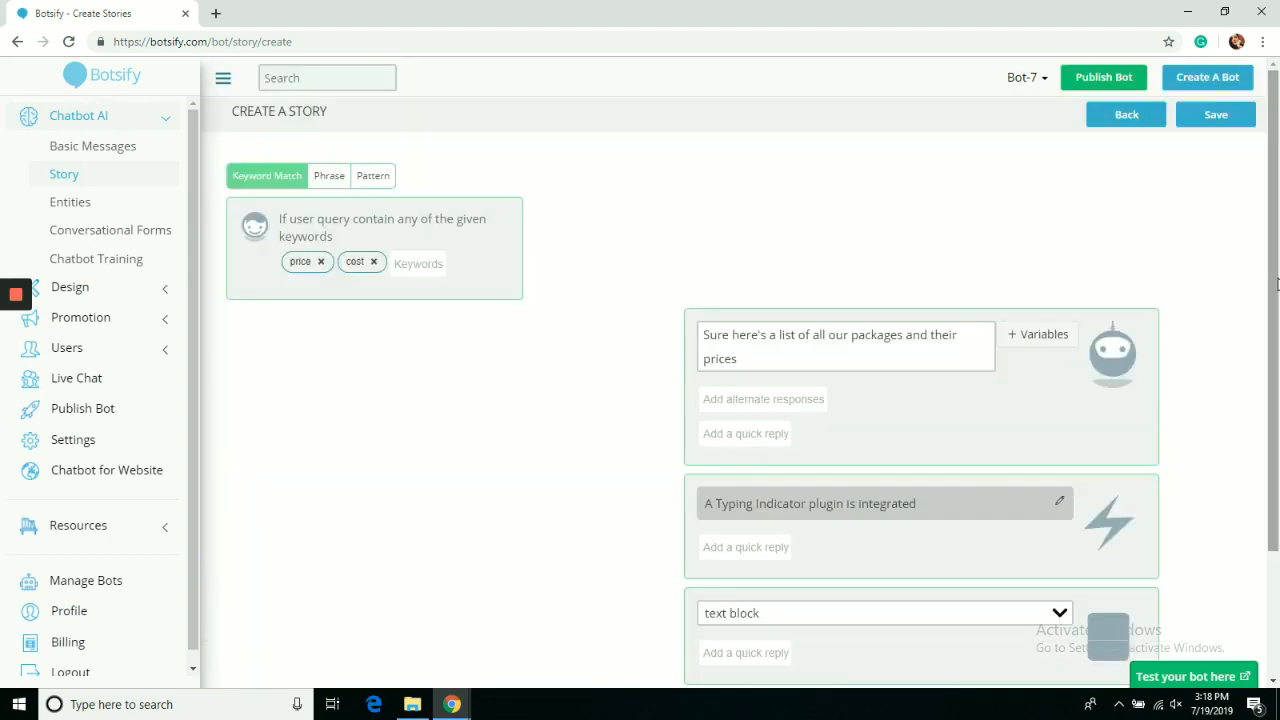
pyautogui.click(1211, 122)
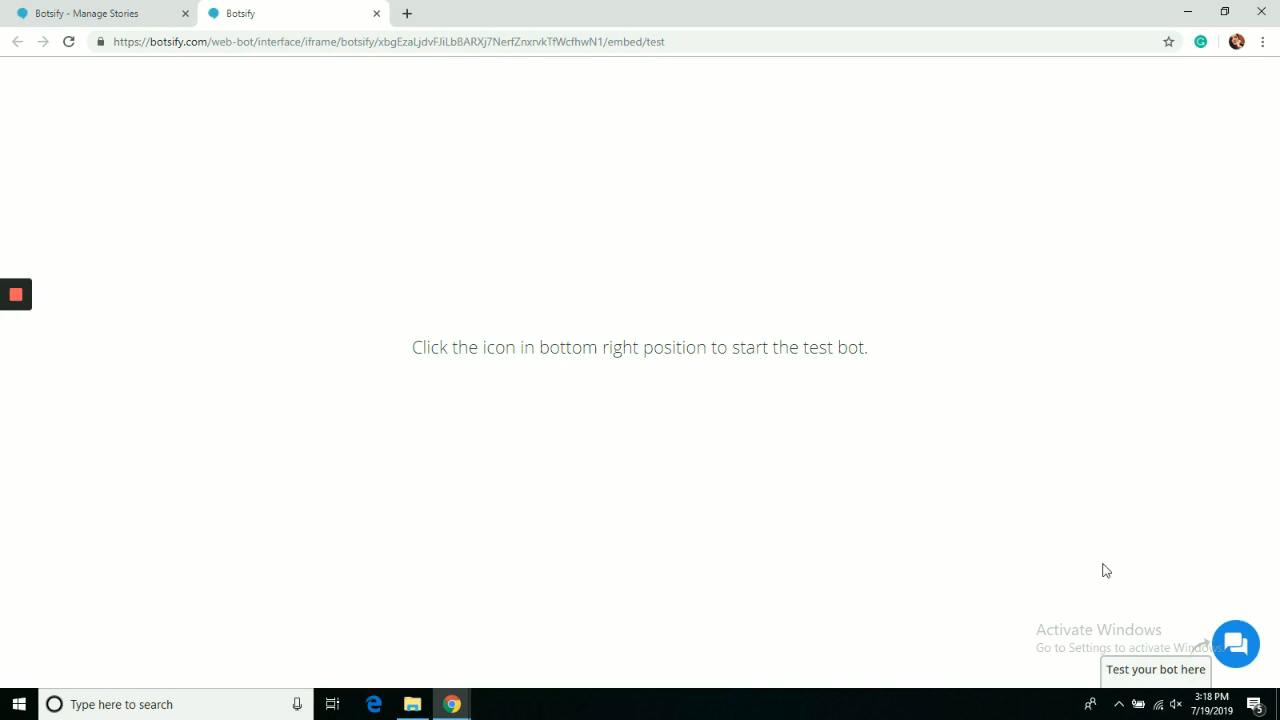
# Start the test chat with Get Started, check the price answer, then return to the story list.
pyautogui.click(1236, 643)
pyautogui.click(1172, 578)
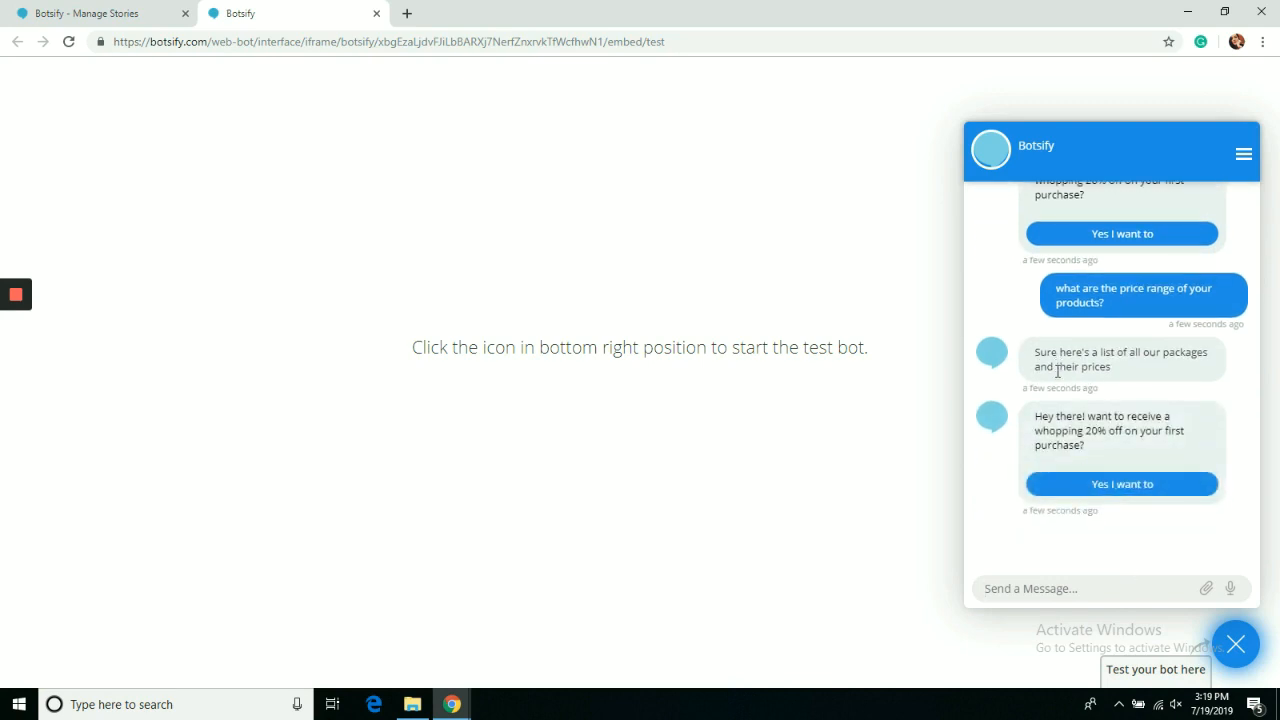
pyautogui.click(123, 11)
# Edit the price story to add a Subscribe Broadcast plugin with 'Subscribe to our list and get daily updates', then save.
pyautogui.click(1018, 300)
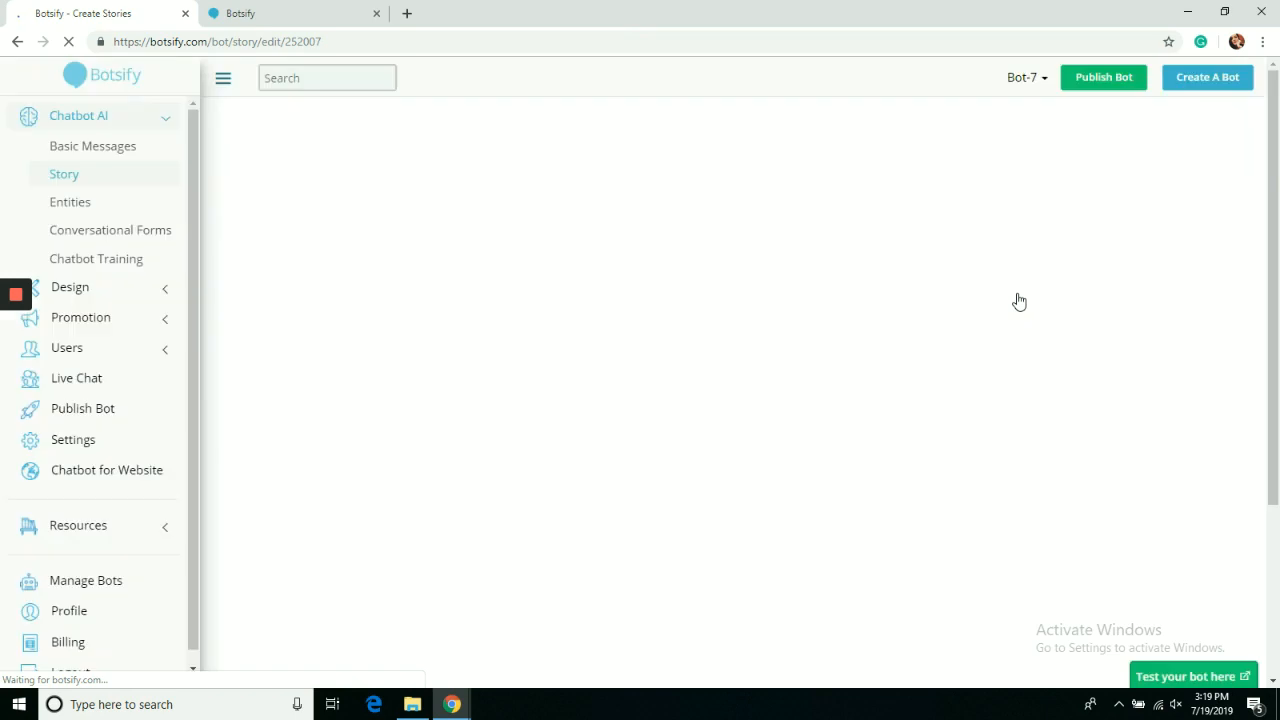
pyautogui.scroll(-2, 1100, 450)
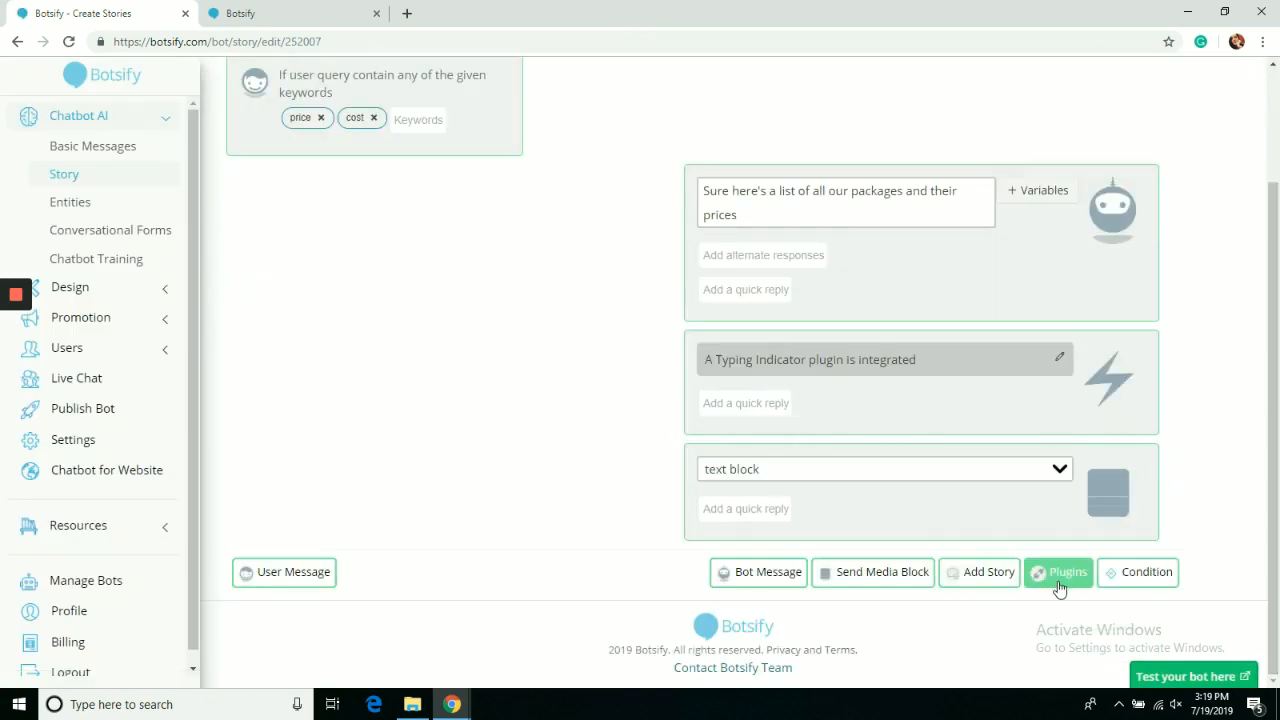
pyautogui.click(1055, 575)
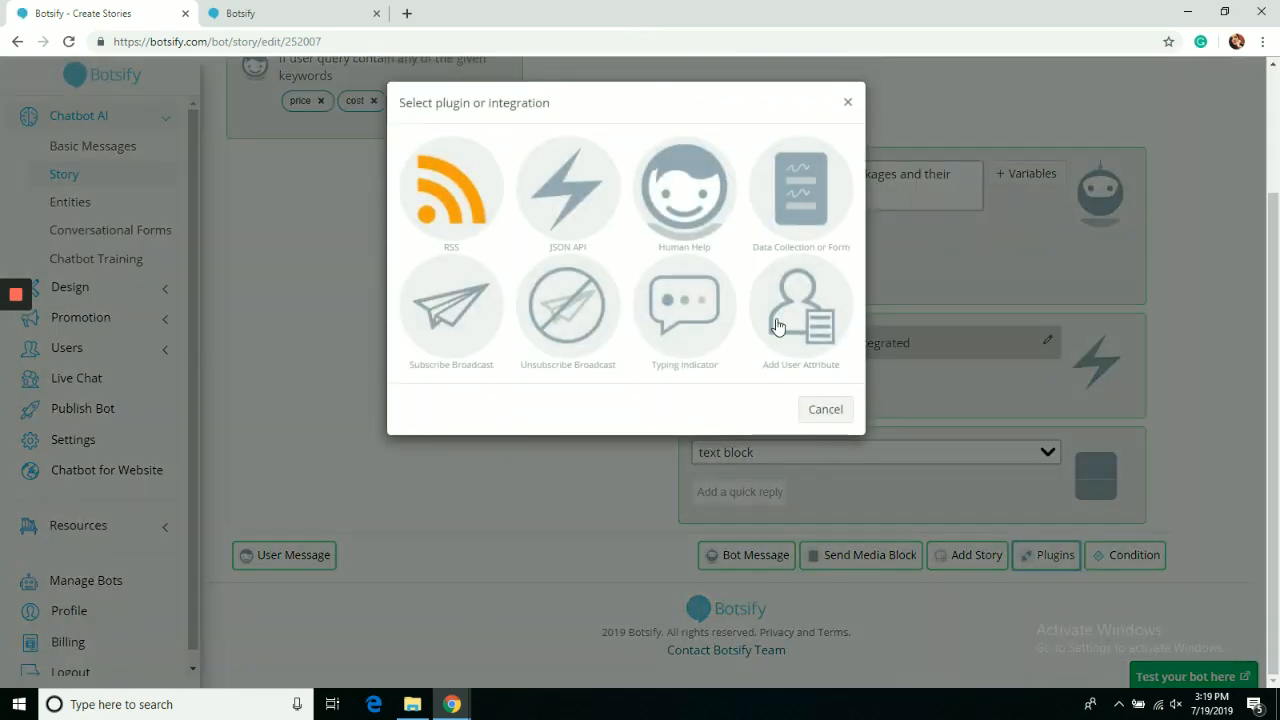
pyautogui.click(450, 316)
pyautogui.click(511, 174)
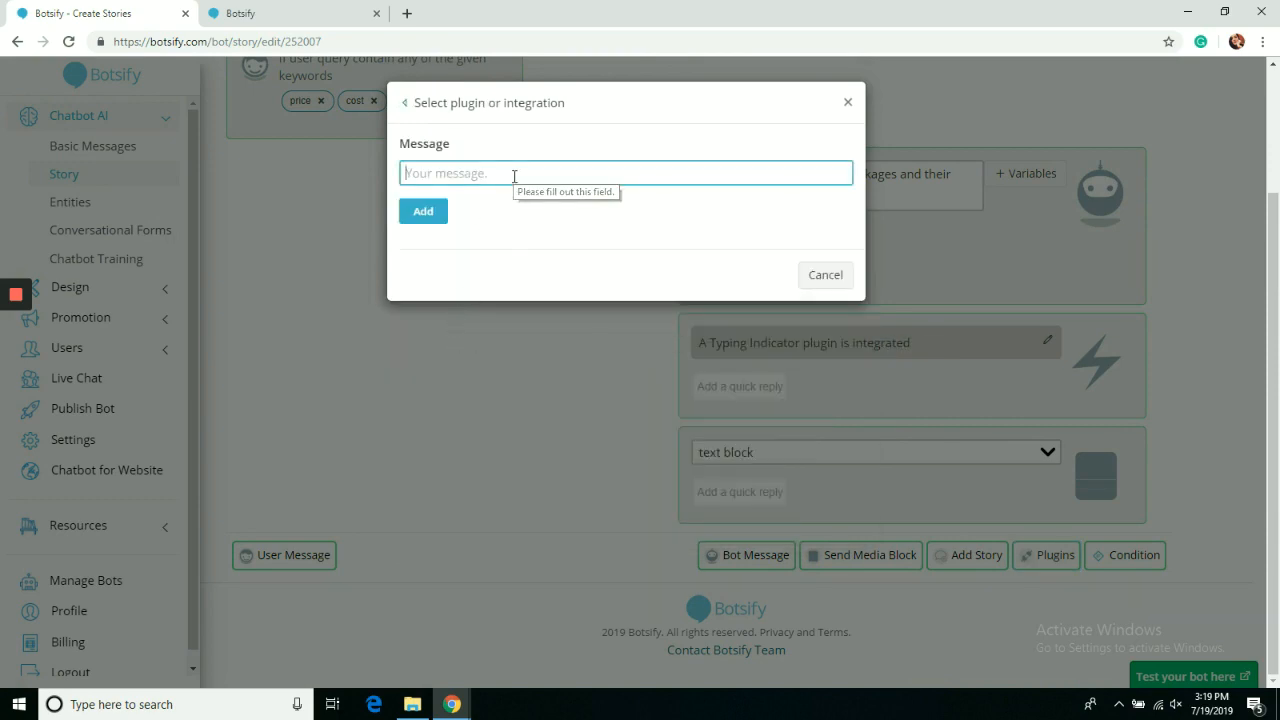
pyautogui.write('Subscribe to our list and get daily updates')
pyautogui.click(421, 209)
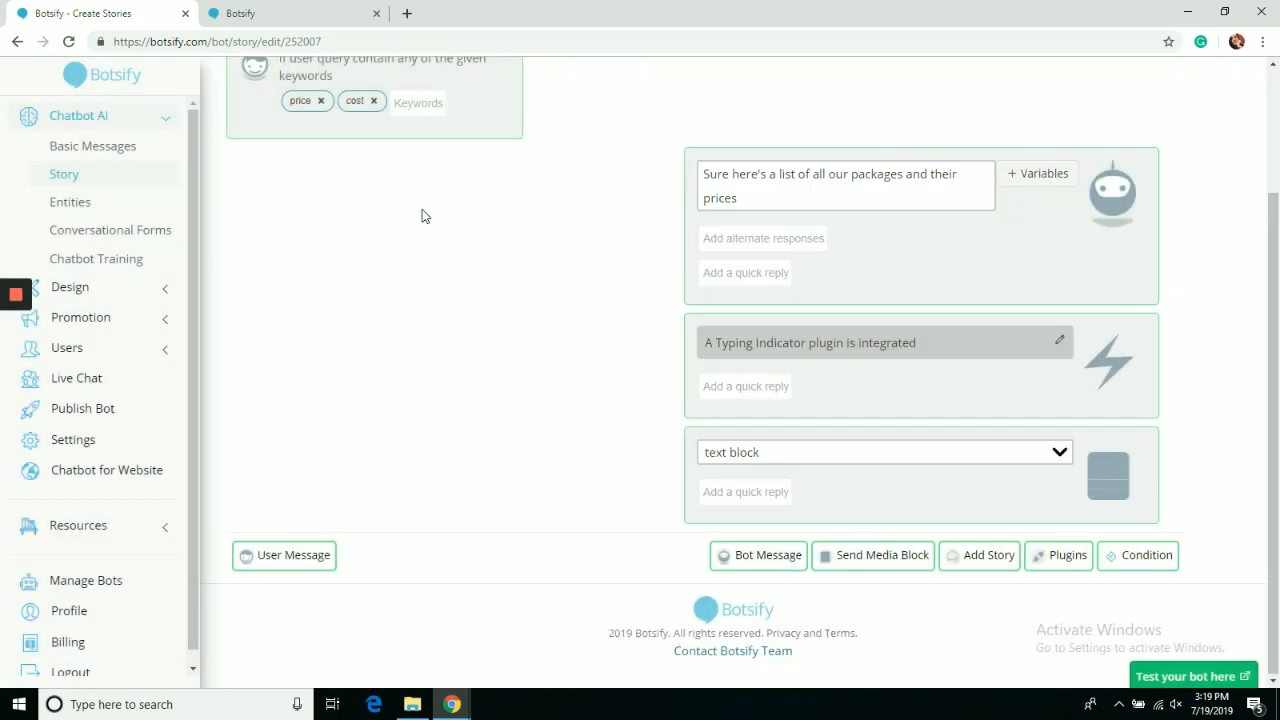
pyautogui.scroll(-2, 1194, 600)
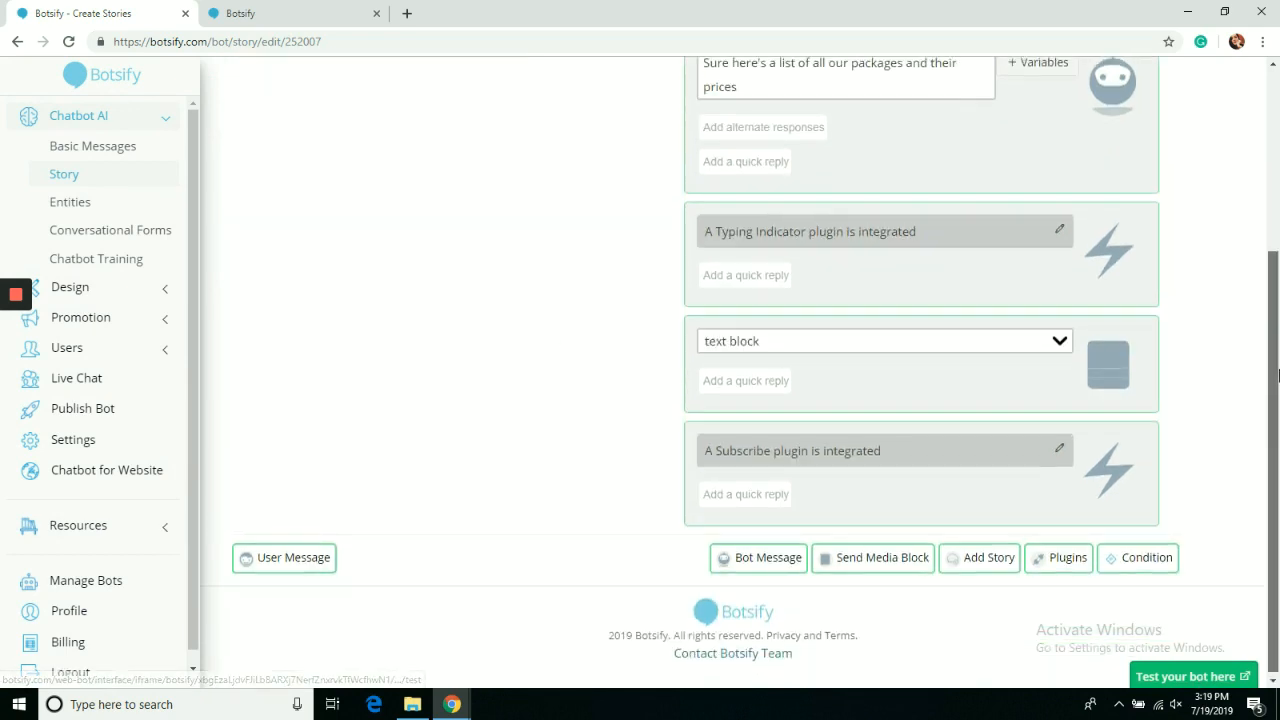
pyautogui.moveTo(1273, 465); pyautogui.dragTo(1273, 281)
pyautogui.click(1216, 116)
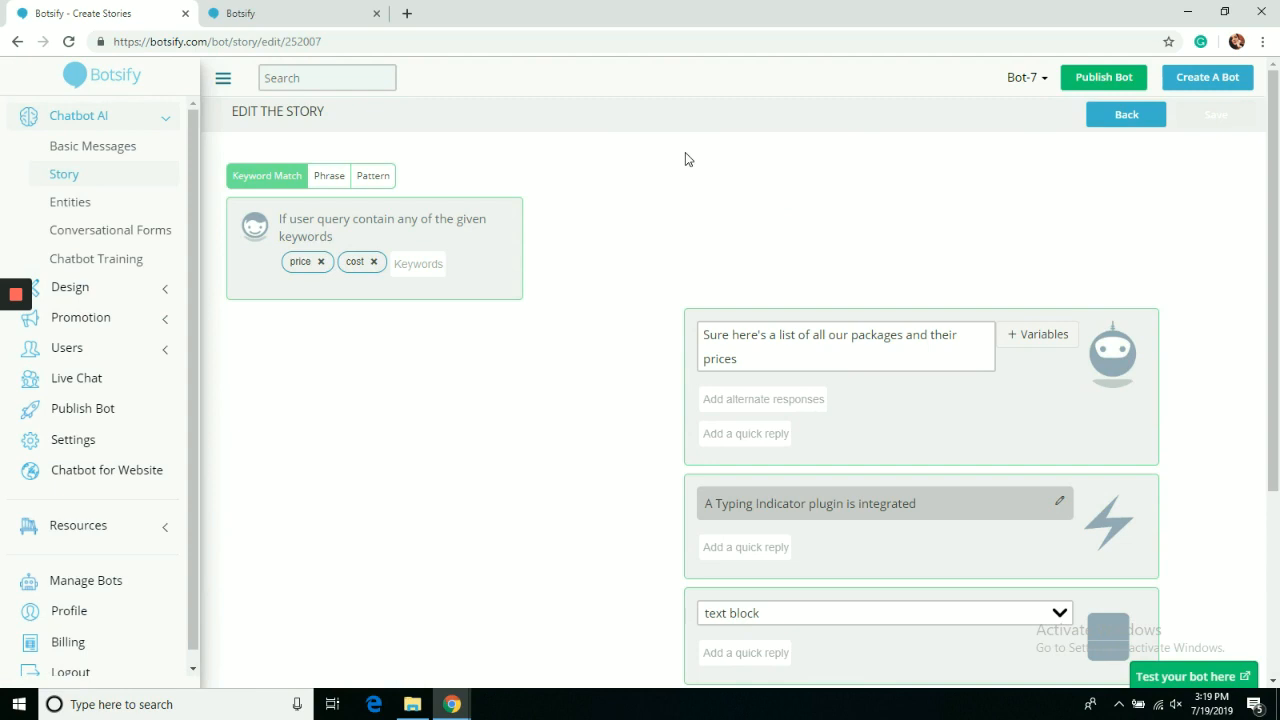
# Send 'price' in the test chat, confirm the subscribe message arrives, then return to the story editor.
pyautogui.click(286, 7)
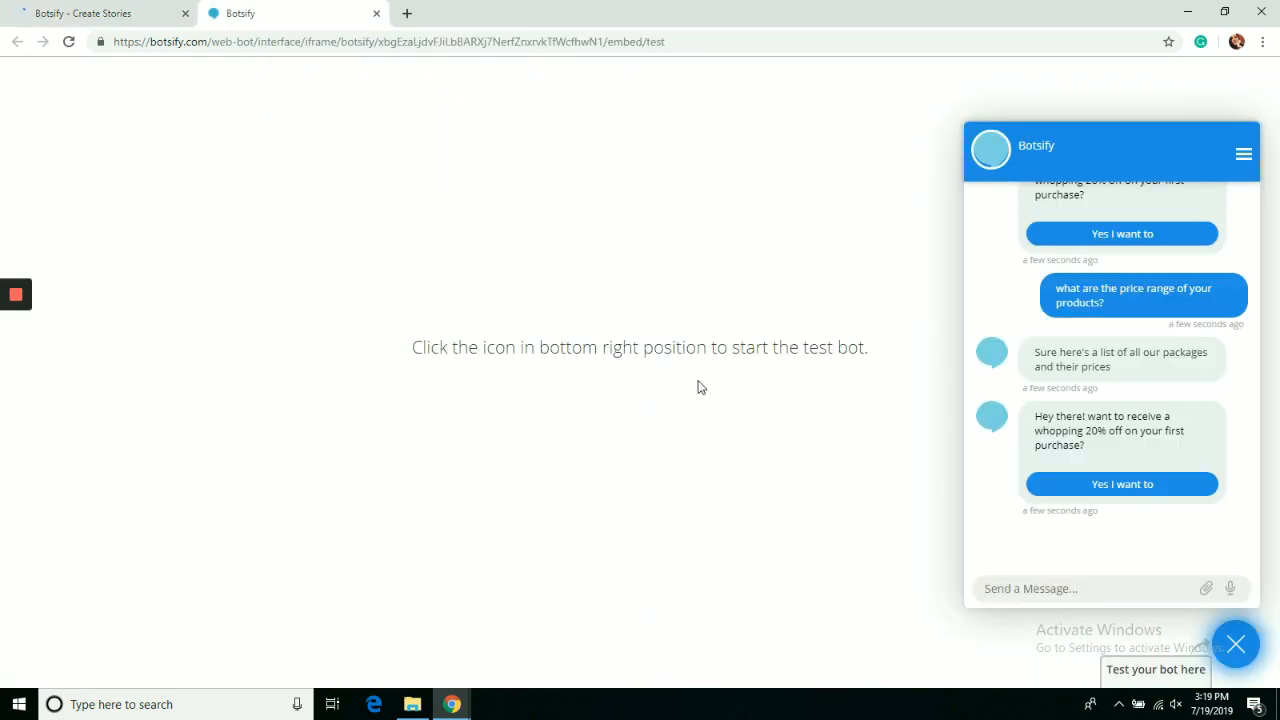
pyautogui.write('price')
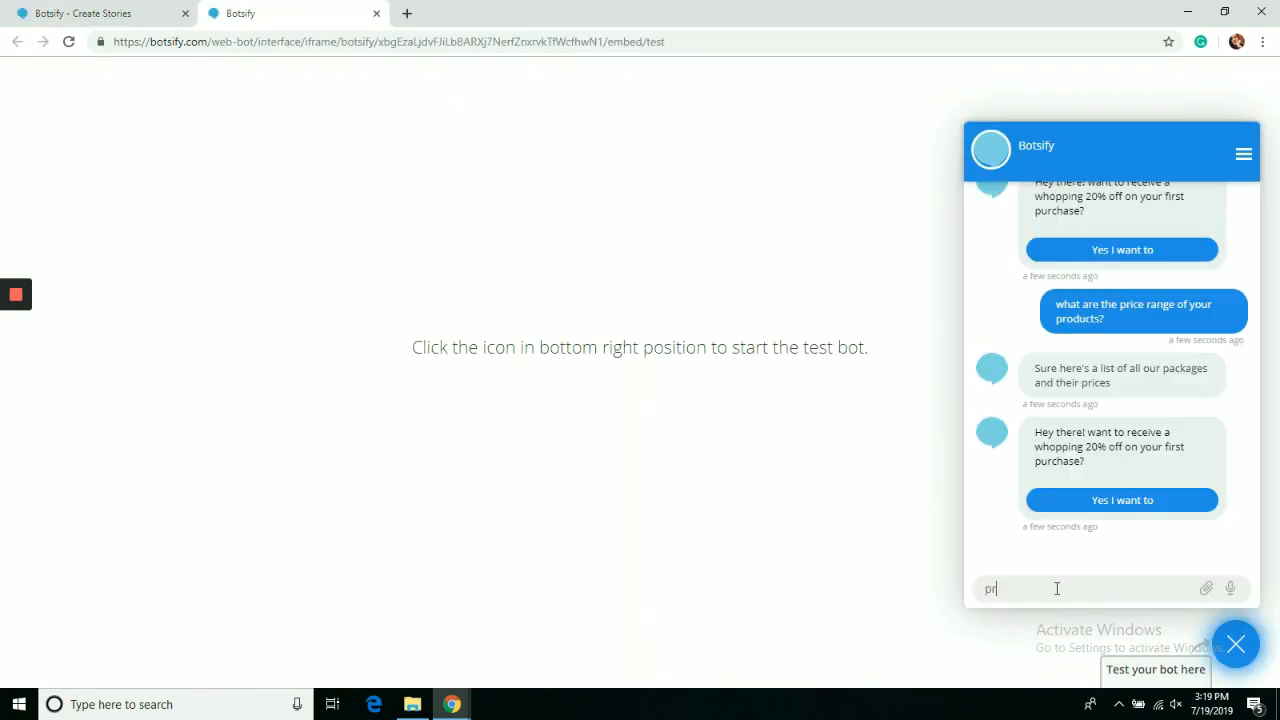
pyautogui.press('Return')
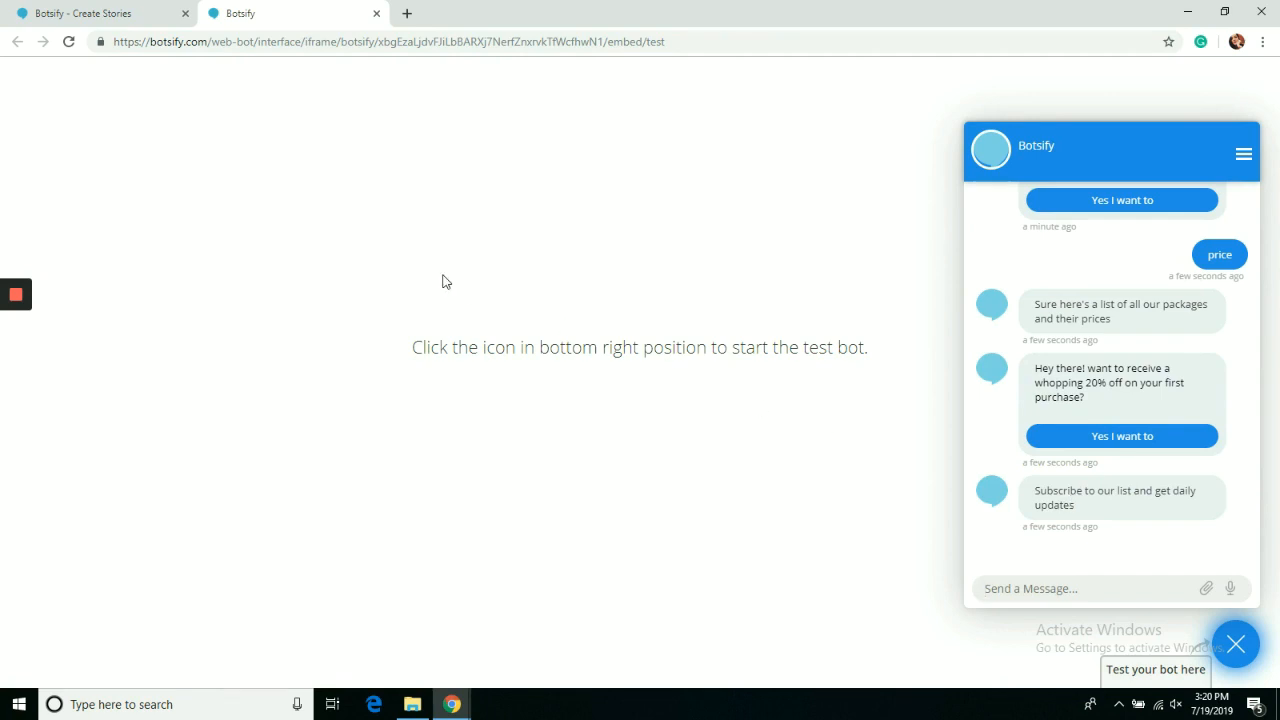
pyautogui.click(115, 5)
pyautogui.scroll(-3, 679, 330)
# Delete the Typing Indicator block and add a Human Help plugin with the handover message and a notification e-mail address.
pyautogui.moveTo(668, 377)
pyautogui.click(666, 374)
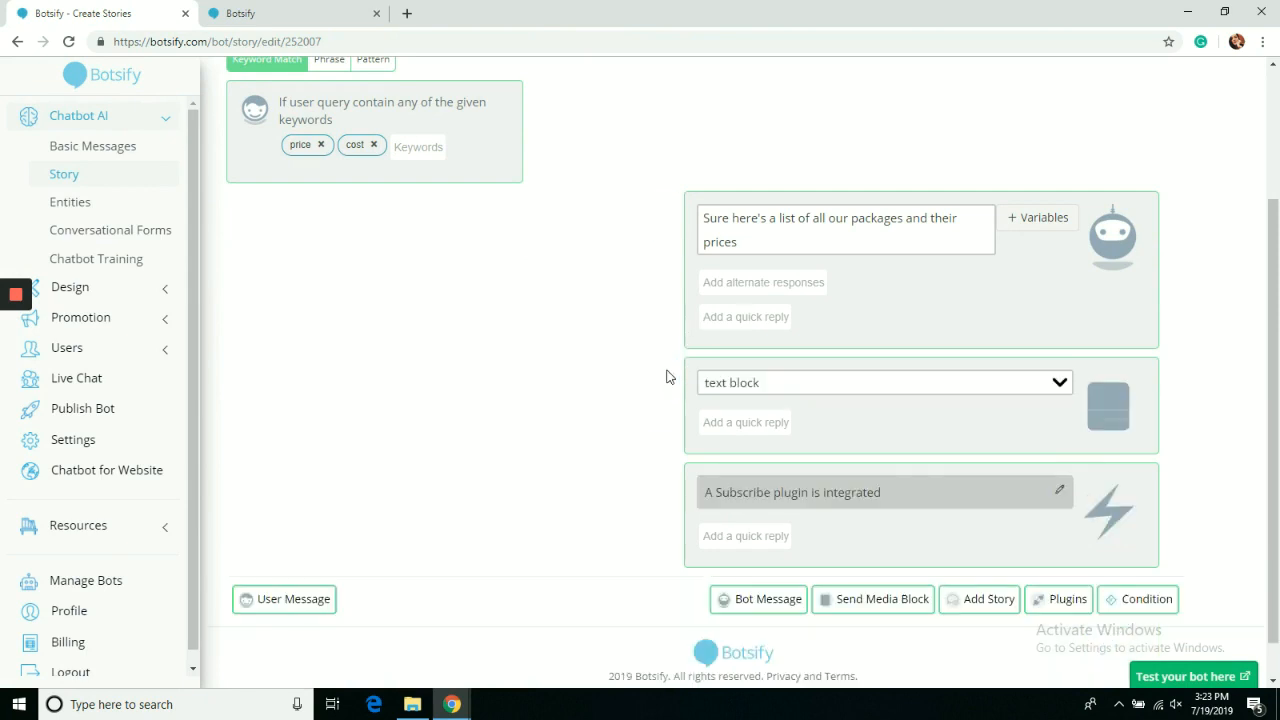
pyautogui.click(1041, 563)
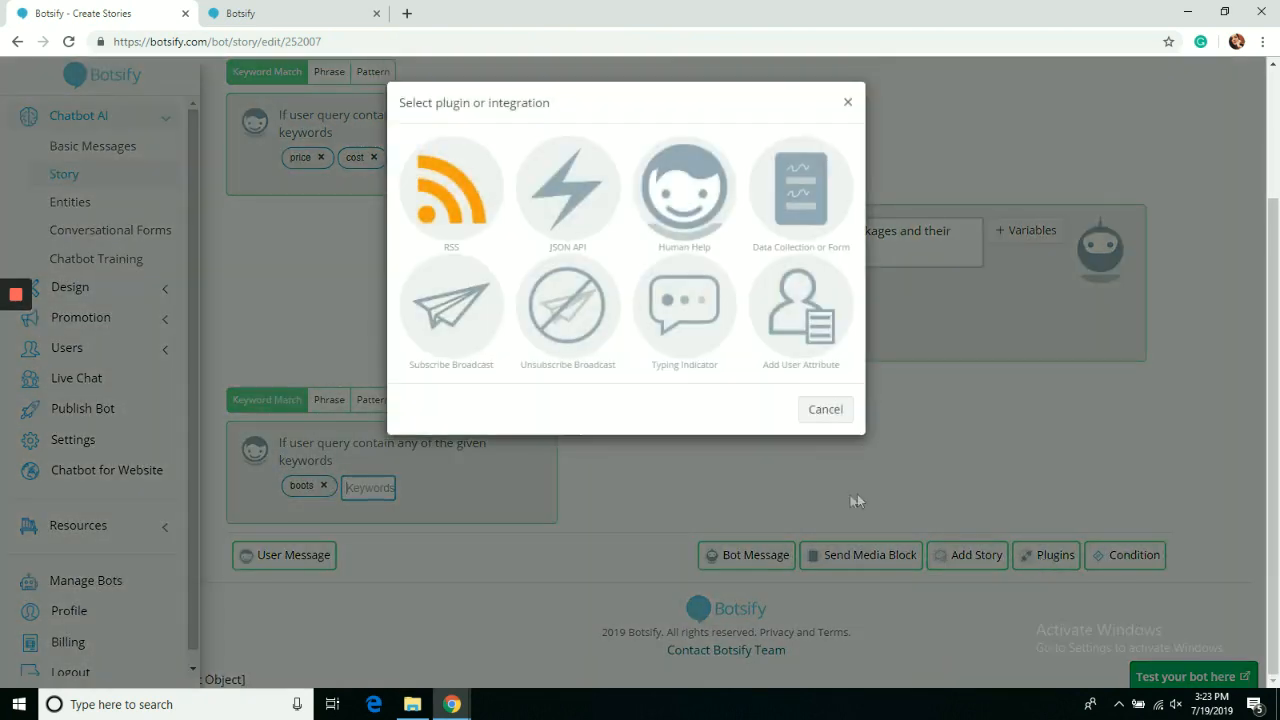
pyautogui.click(672, 220)
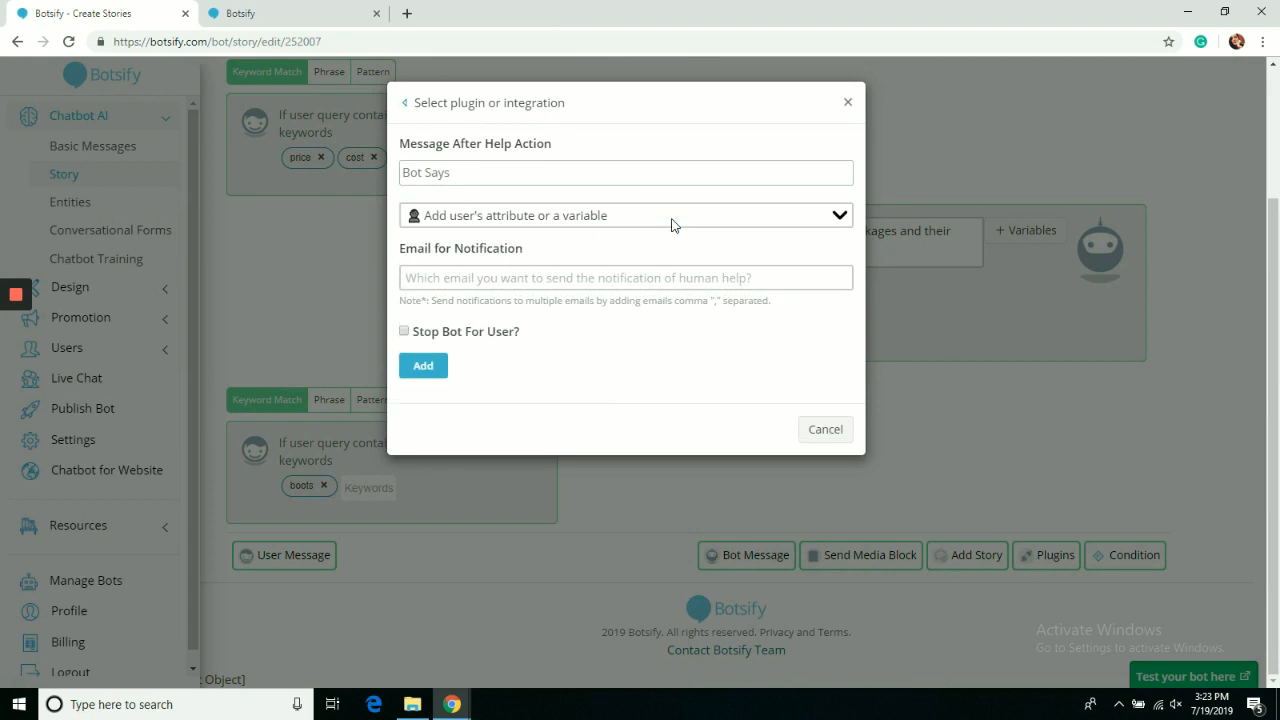
pyautogui.click(617, 175)
pyautogui.write('Alex will help you better than I can. let me connect you to him')
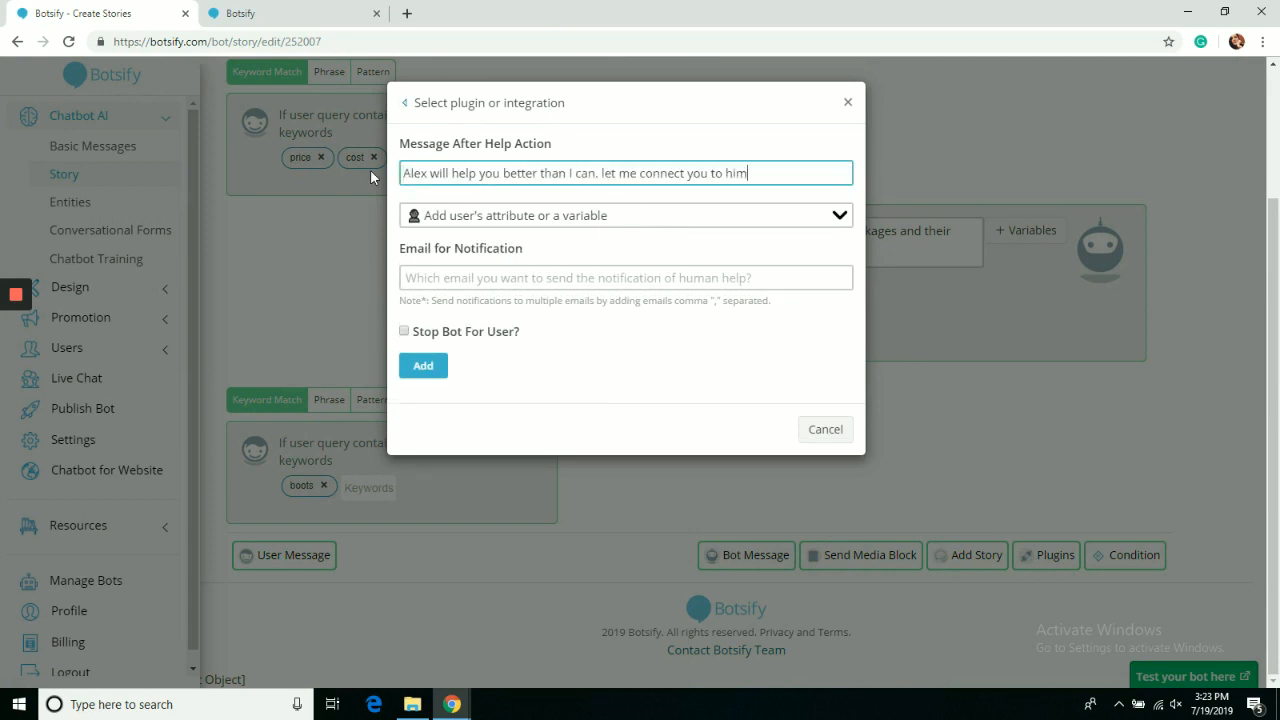
pyautogui.click(446, 279)
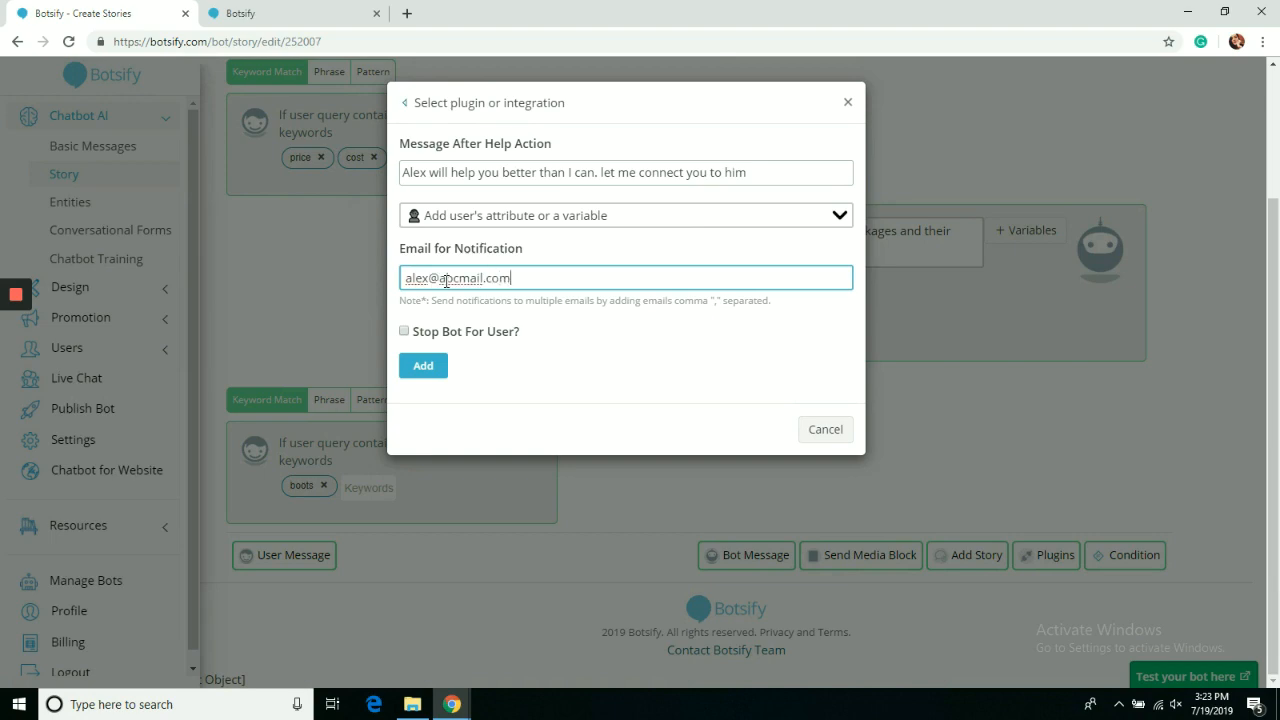
pyautogui.click(426, 368)
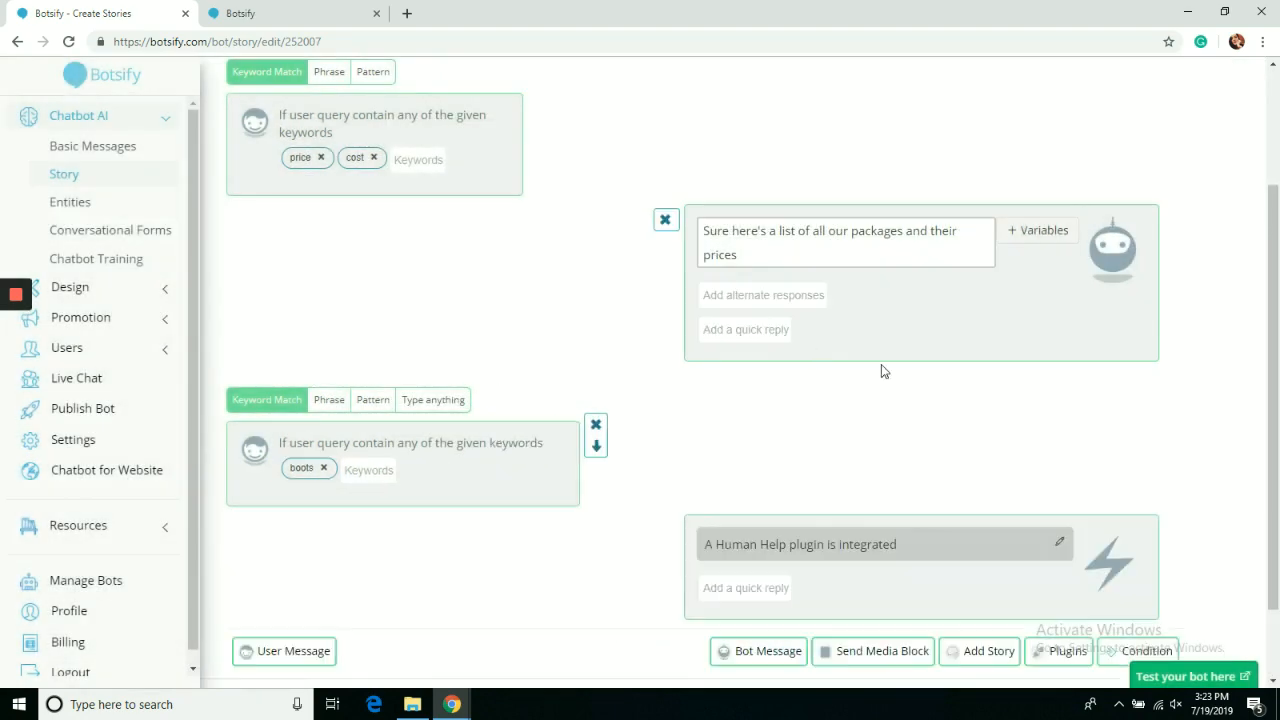
pyautogui.scroll(-1, 1278, 408)
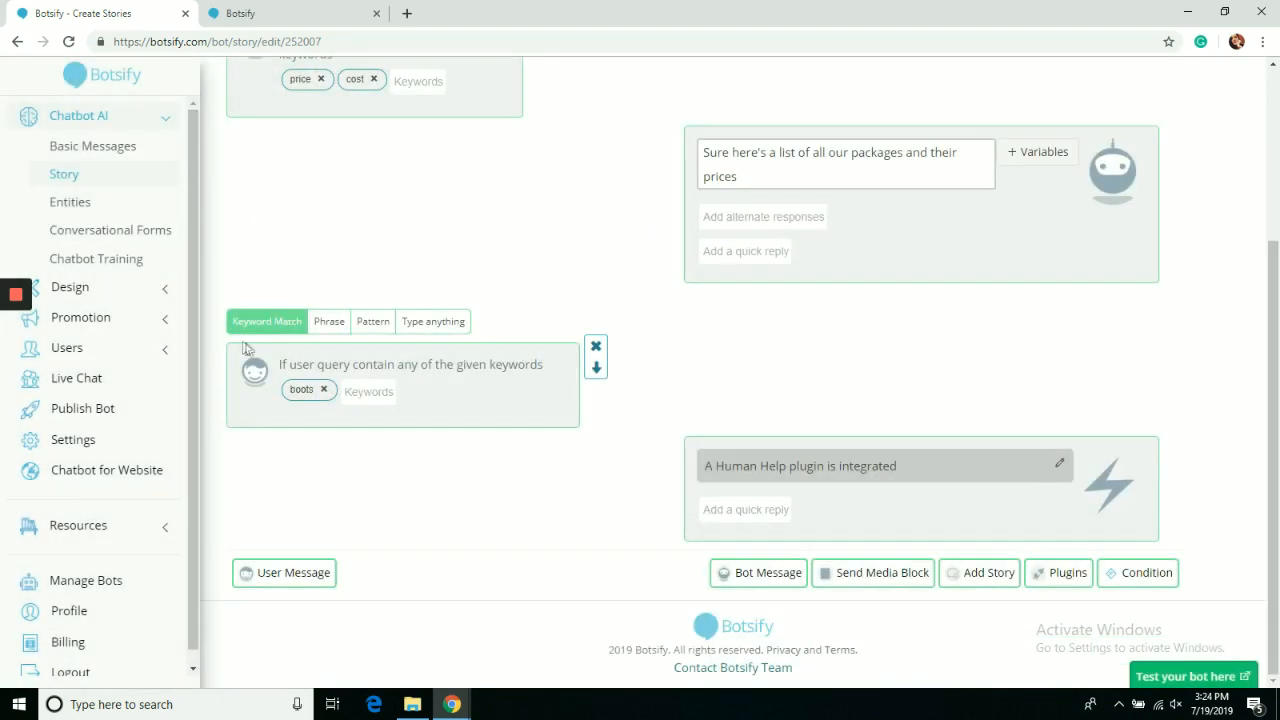
# Switch the second user step to Pattern matching on the 'product' entity, save, and open the test chat.
pyautogui.click(374, 320)
pyautogui.click(384, 430)
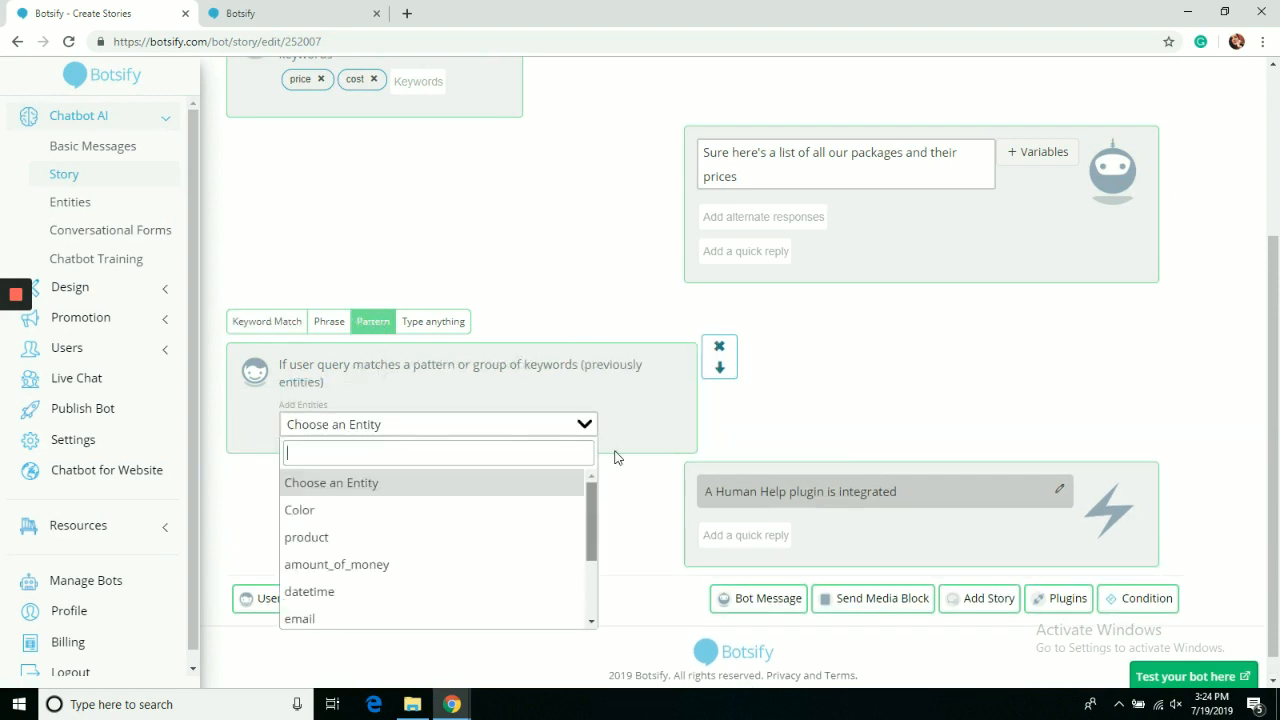
pyautogui.click(465, 540)
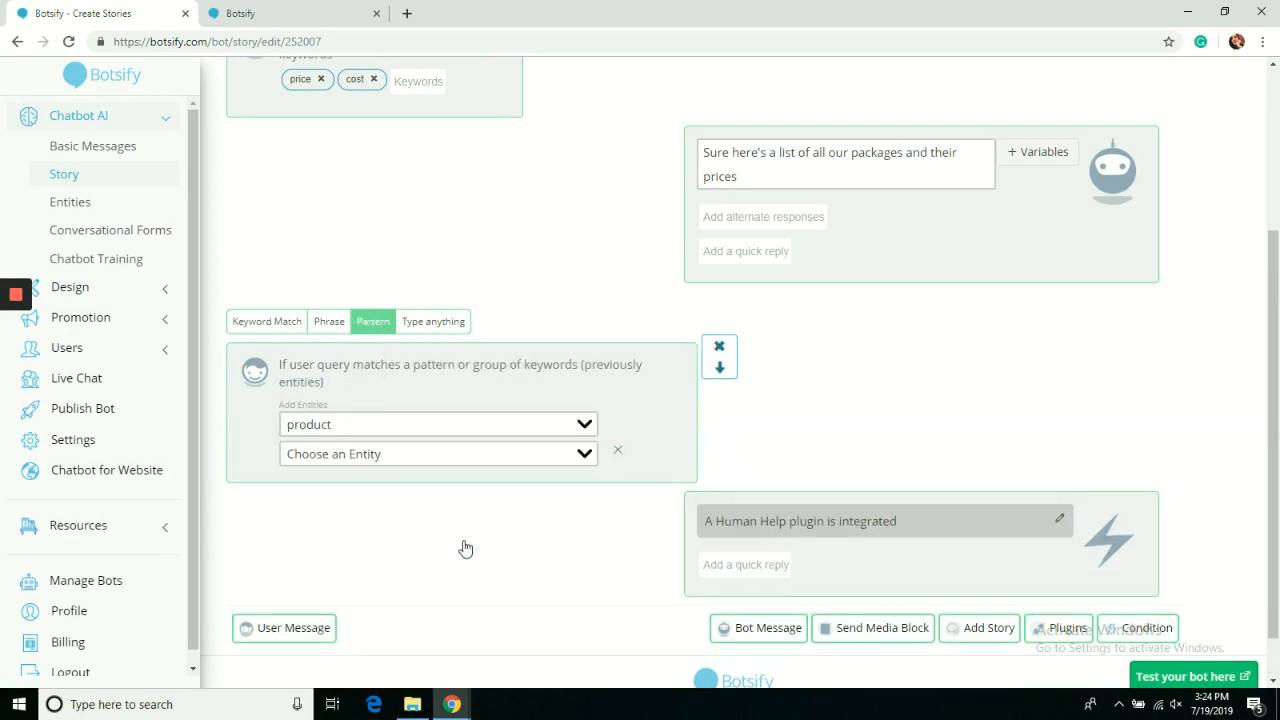
pyautogui.click(615, 451)
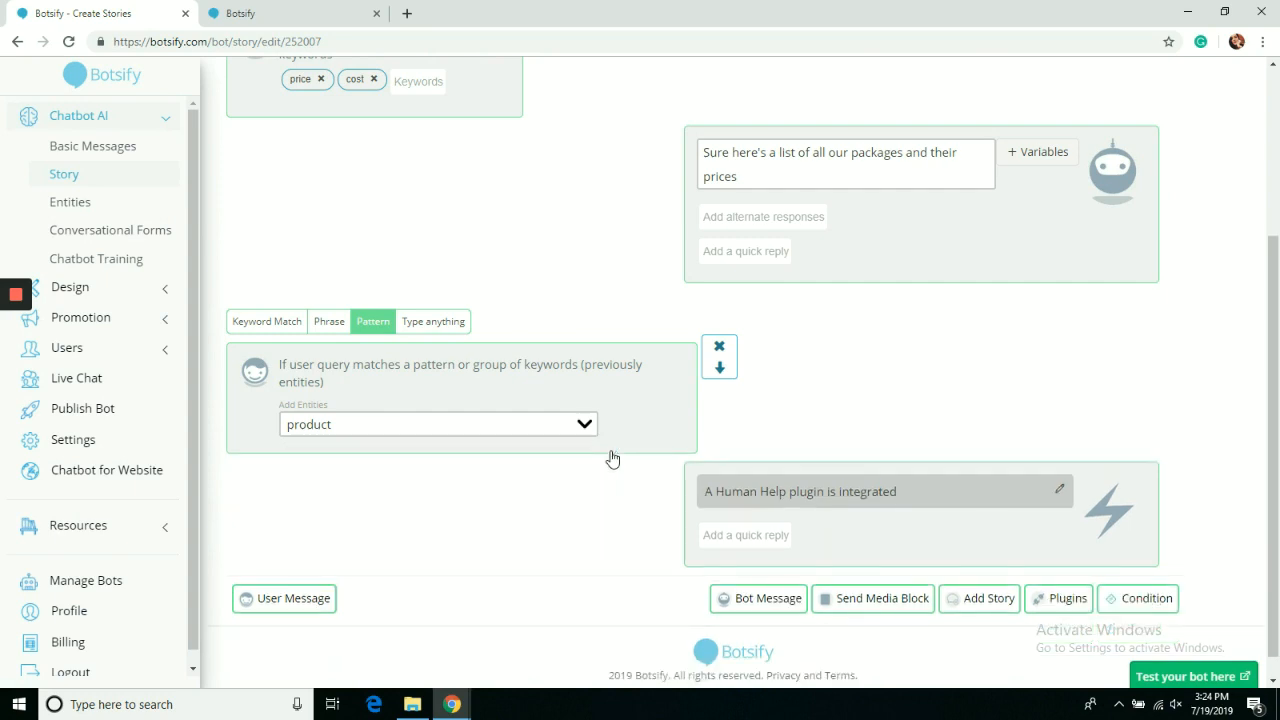
pyautogui.moveTo(1274, 323); pyautogui.dragTo(1273, 134)
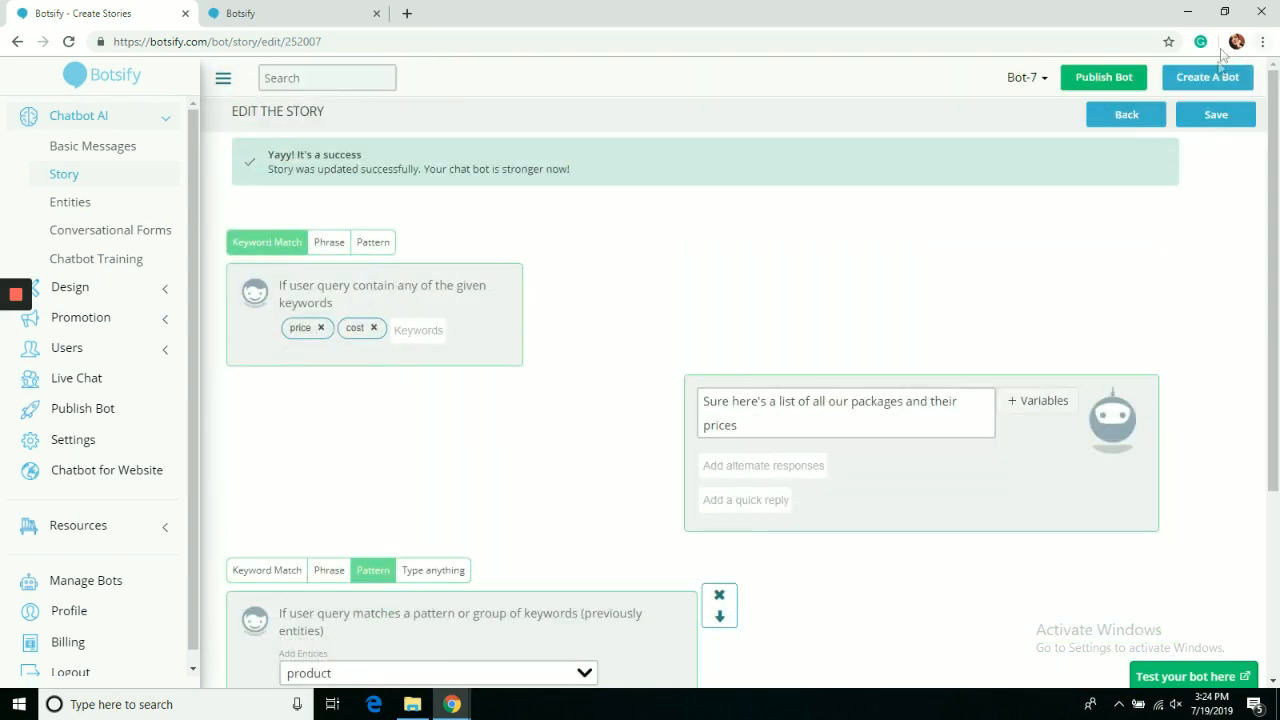
pyautogui.click(1216, 116)
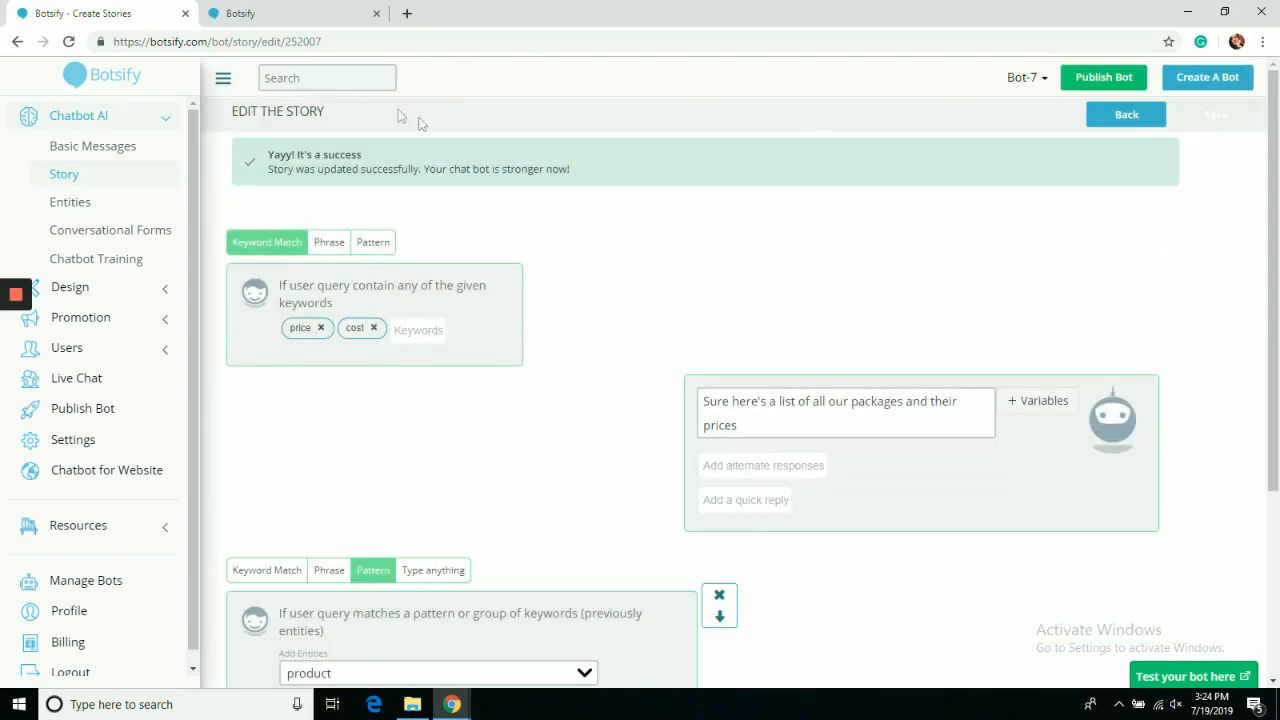
pyautogui.click(293, 10)
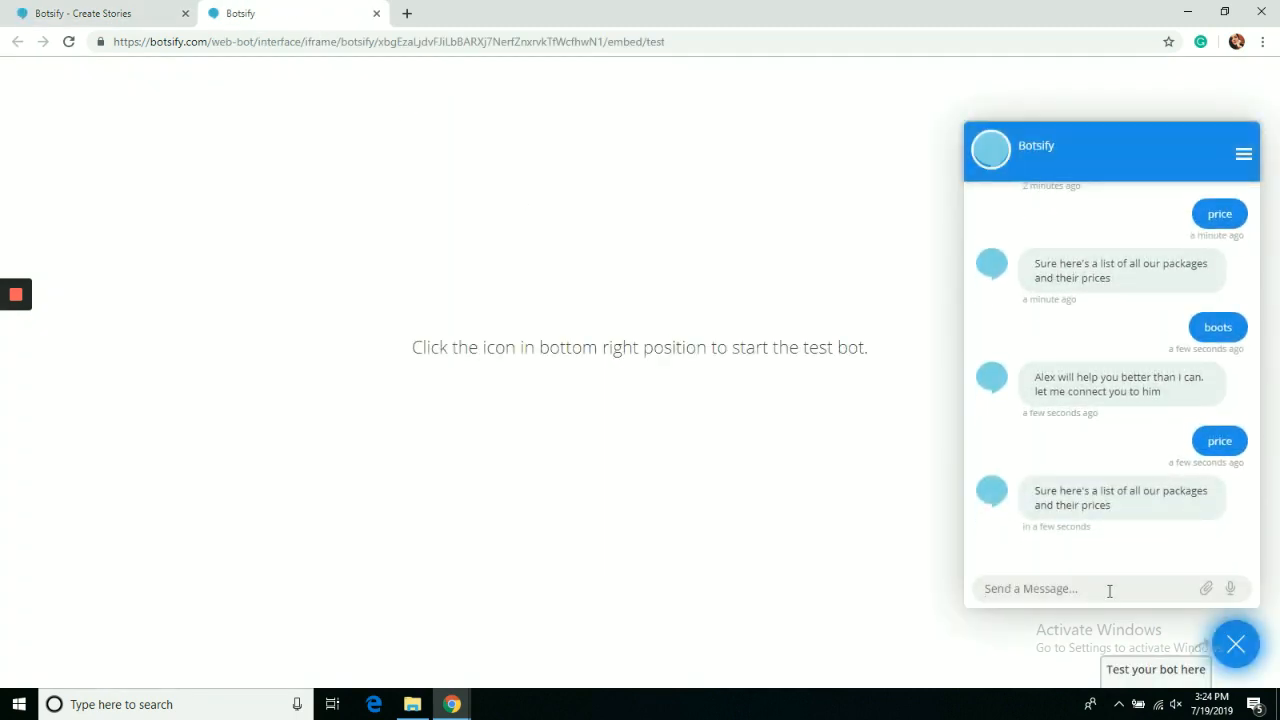
# Send 'tiles' to the test bot, confirm the Alex handover reply, and return to the story editor.
pyautogui.write('tiles')
pyautogui.press('Return')
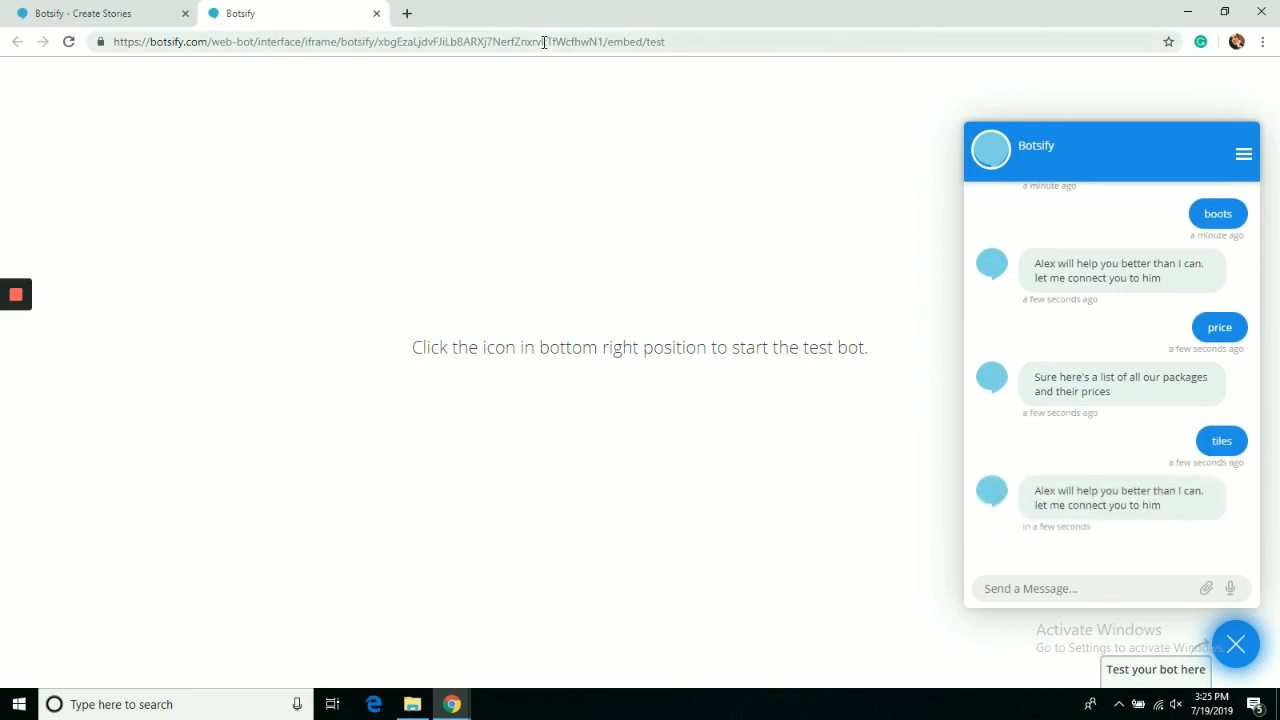
pyautogui.click(150, 13)
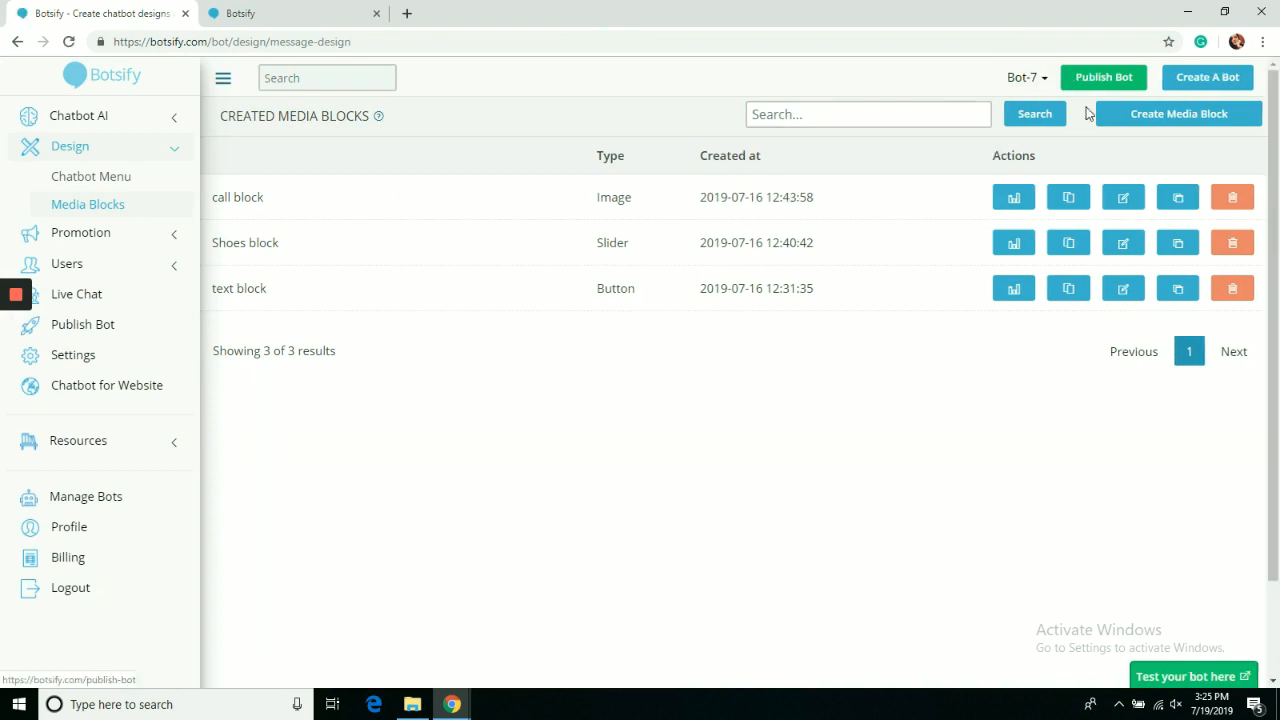
# Start a new media block and give it a button running the Human Help plugin.
pyautogui.click(1136, 120)
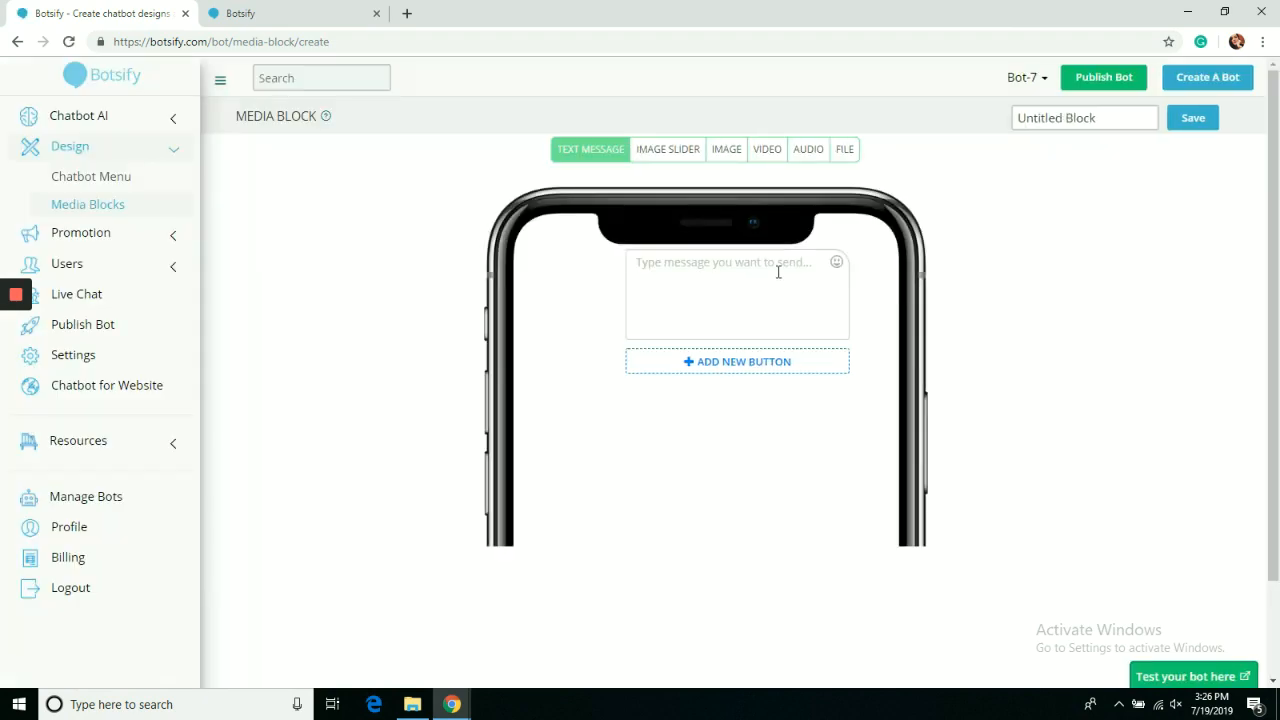
pyautogui.click(742, 366)
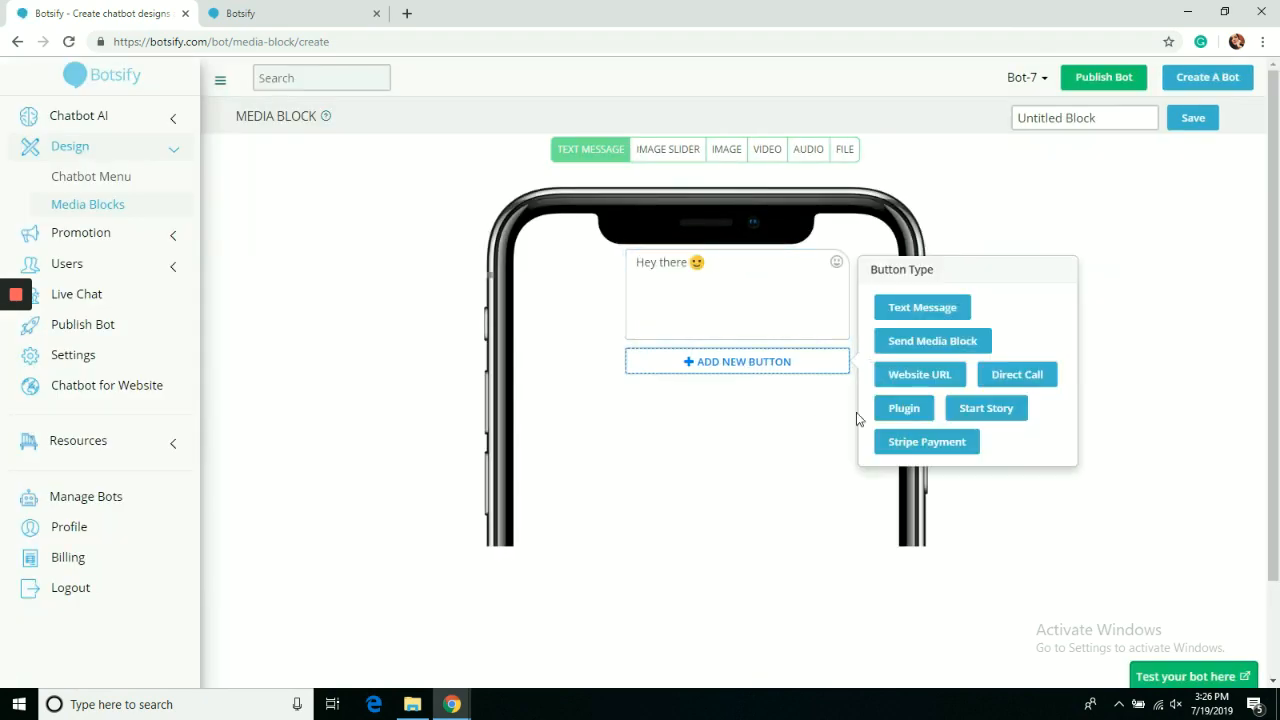
pyautogui.click(903, 410)
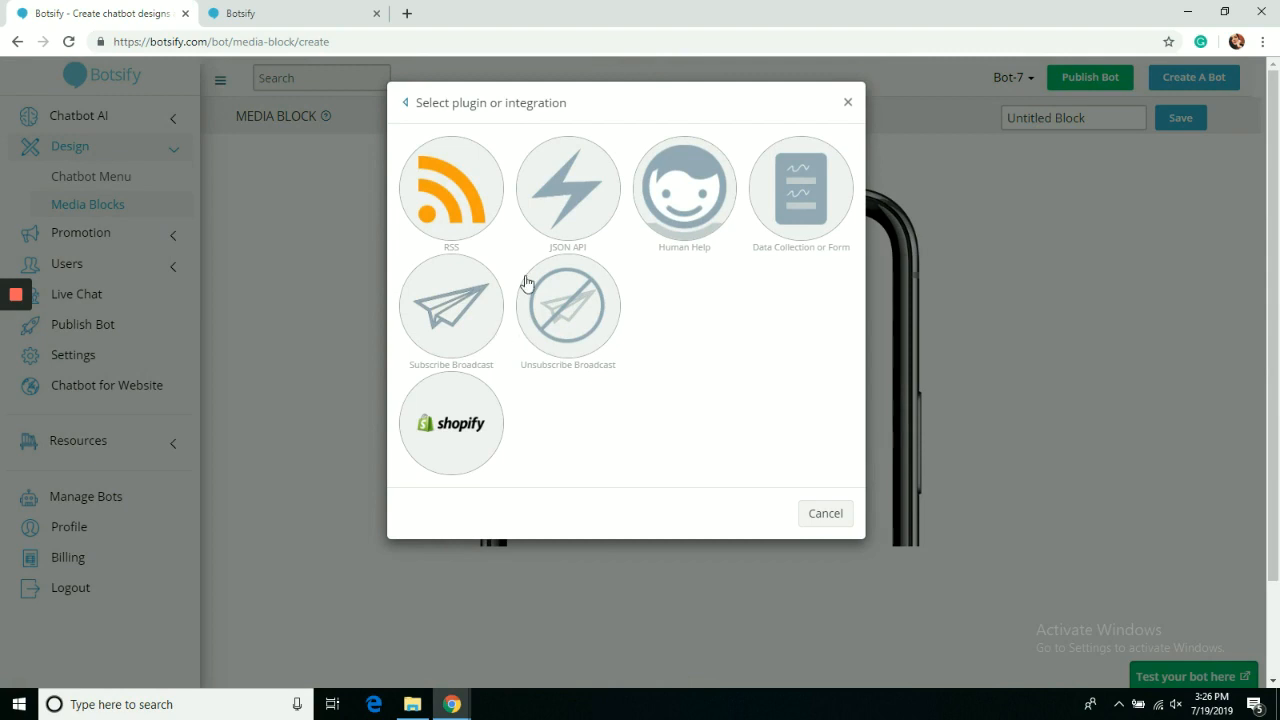
pyautogui.click(667, 212)
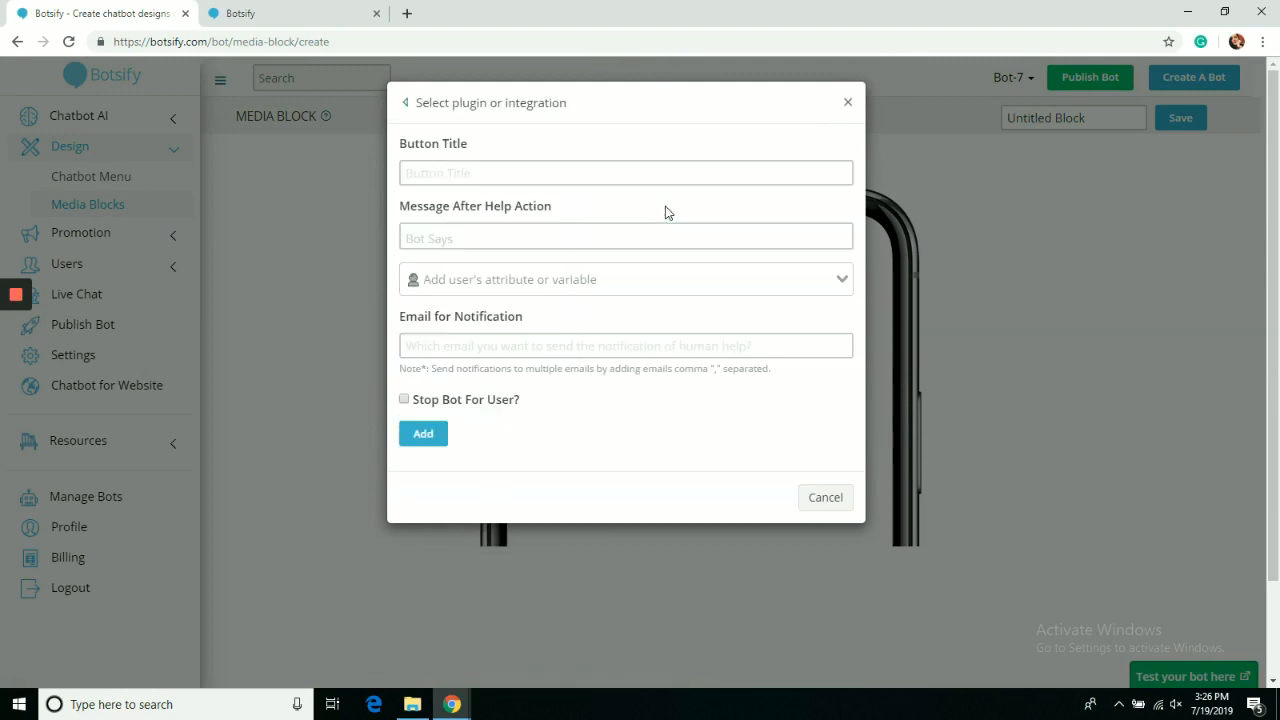
# Fill in the Get help button title, follow-up message and notification e-mail, then add the button.
pyautogui.click(633, 182)
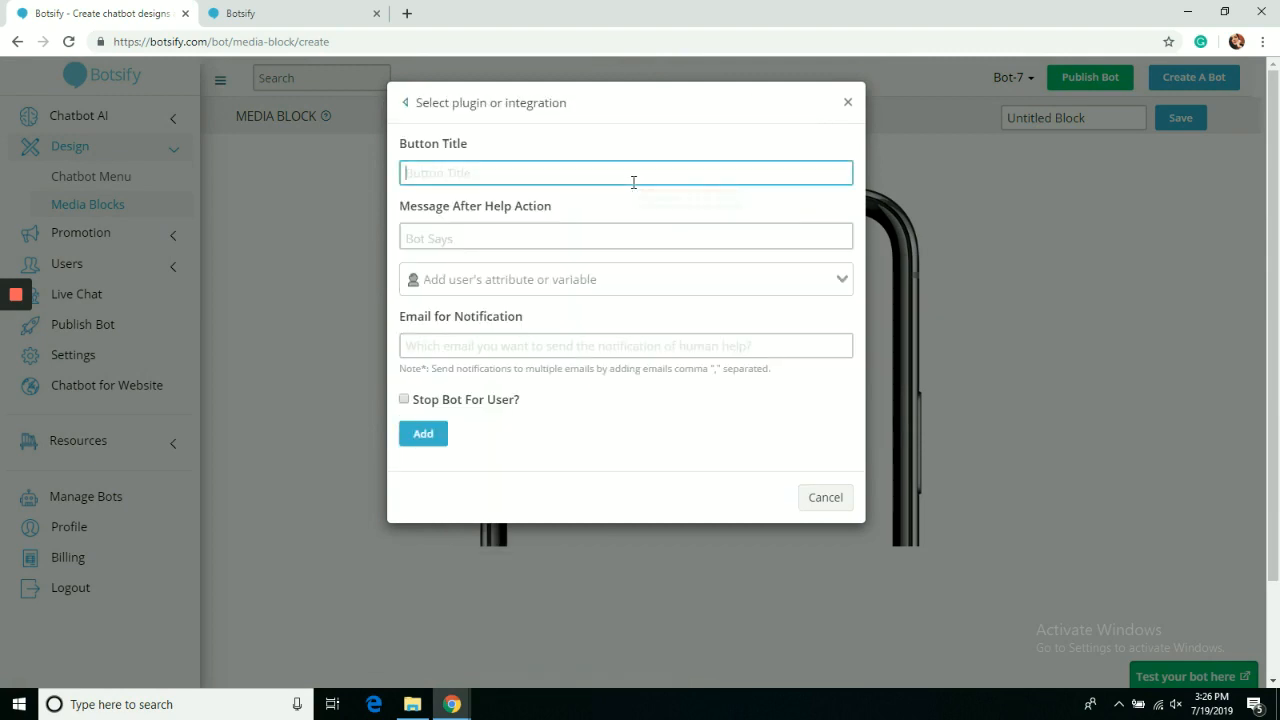
pyautogui.write('Get help')
pyautogui.click(610, 237)
pyautogui.write('Let me connect you to Alex')
pyautogui.click(608, 279)
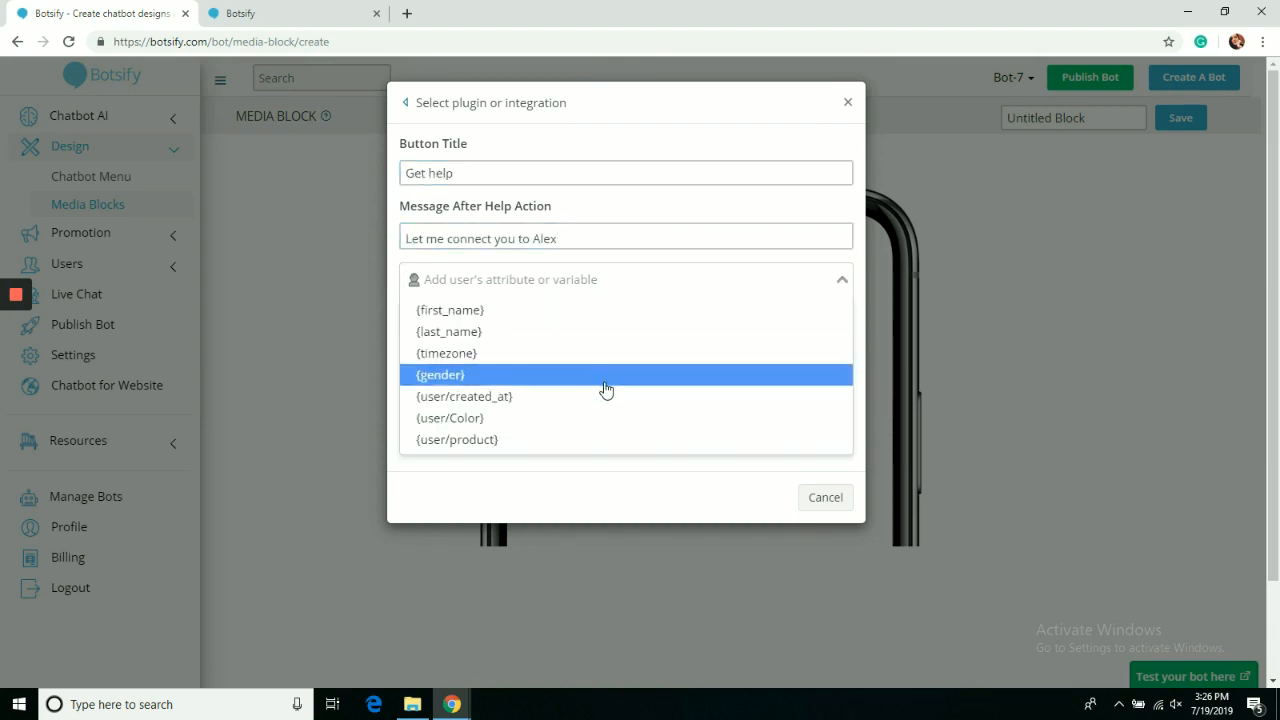
pyautogui.click(613, 238)
pyautogui.click(561, 349)
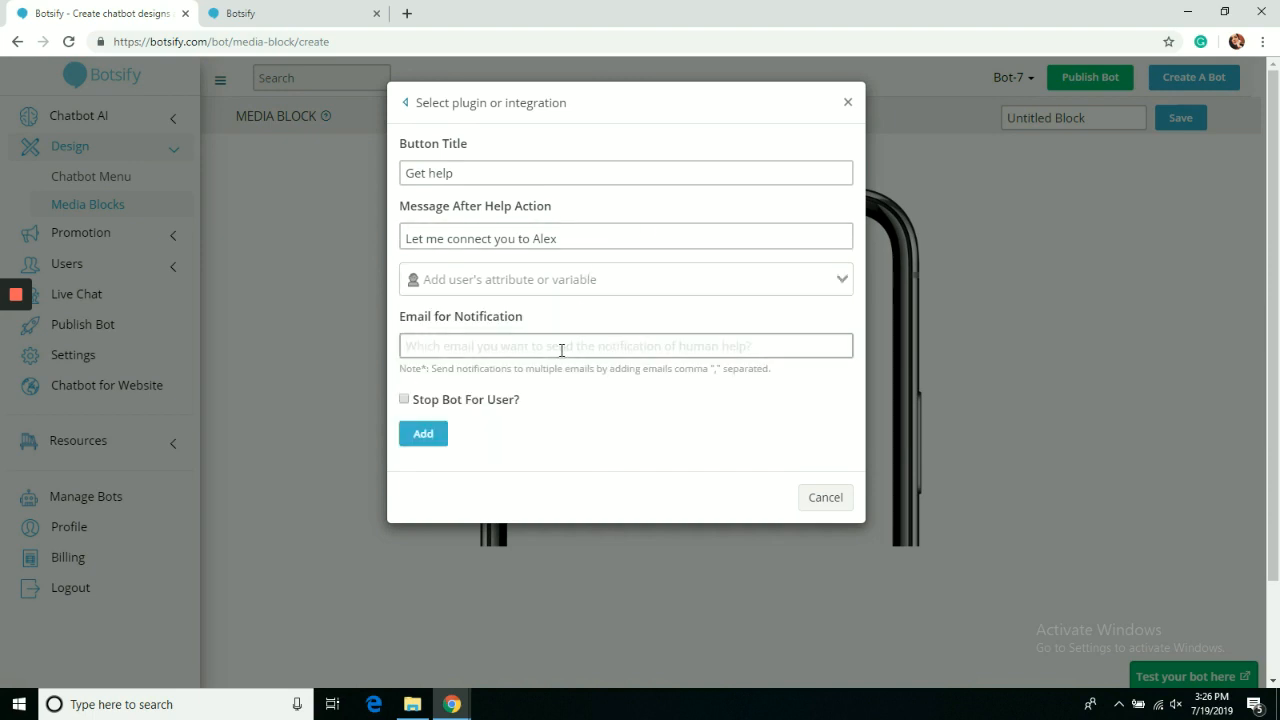
pyautogui.hotkey('ctrl', 'v')
pyautogui.click(423, 433)
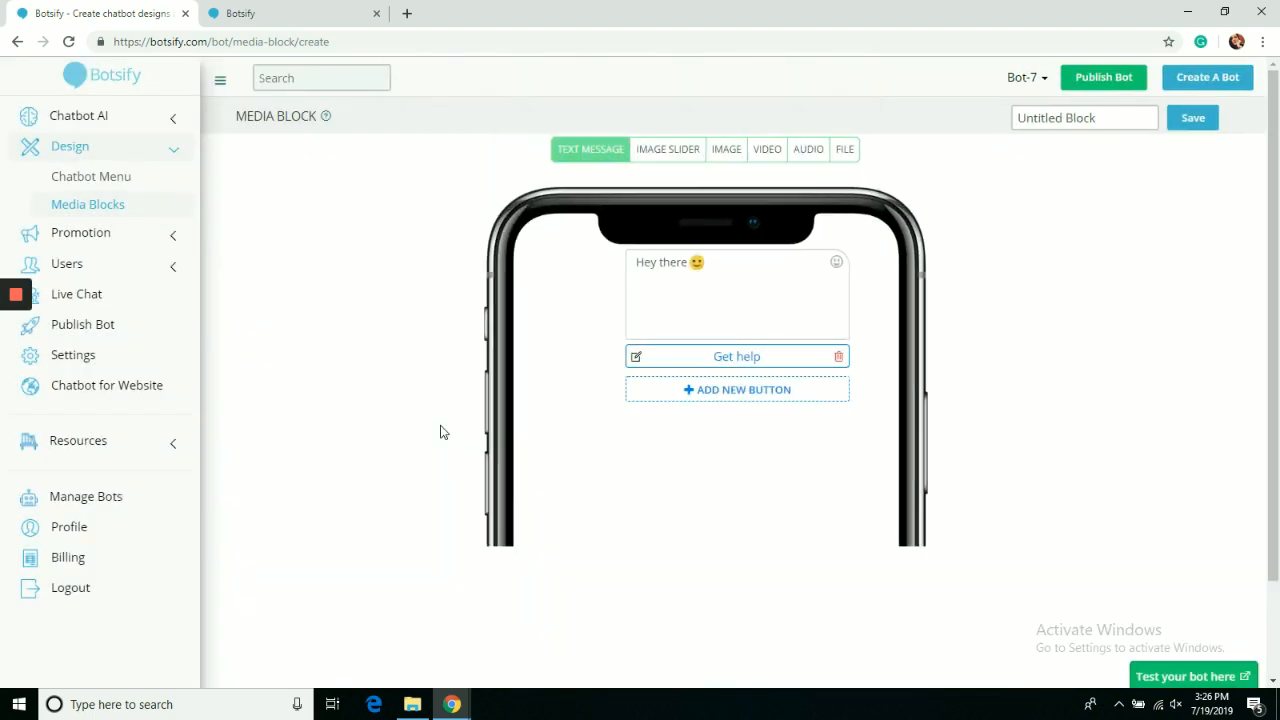
# Name the media block 'human help' and save it.
pyautogui.click(1103, 117)
pyautogui.hotkey('ctrl', 'a')
pyautogui.write('h')
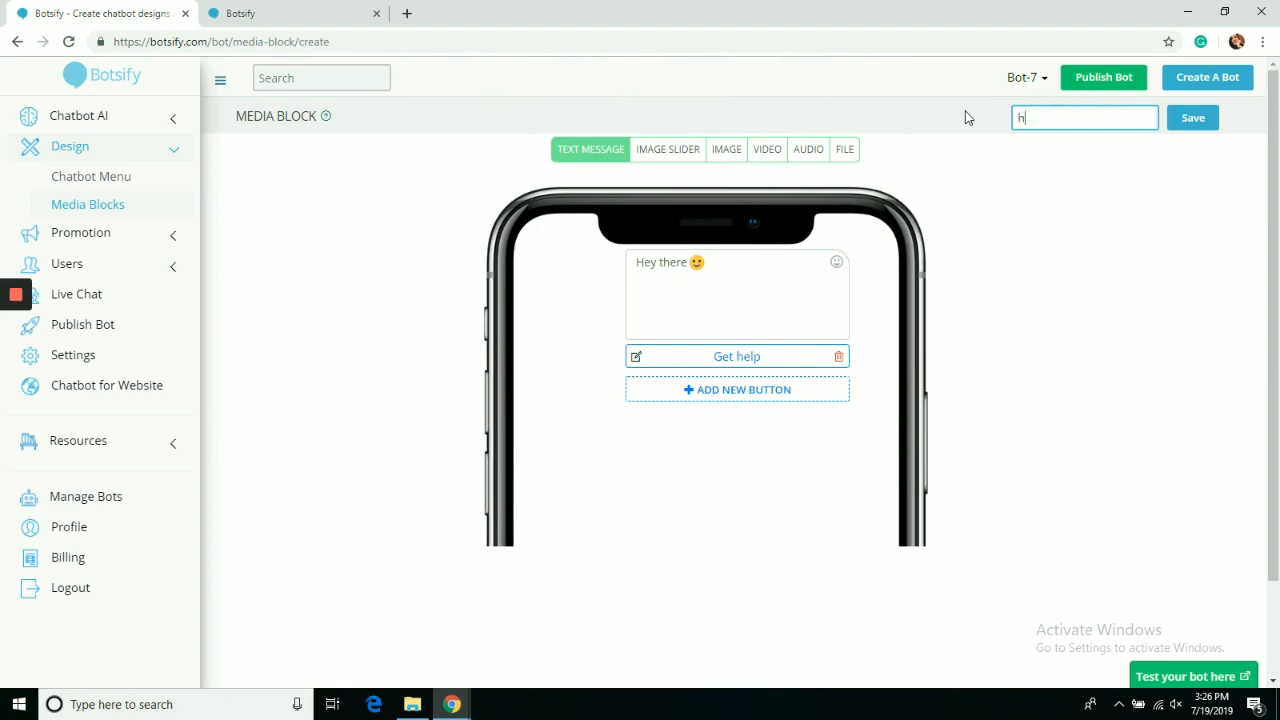
pyautogui.write('uman help')
pyautogui.click(1180, 117)
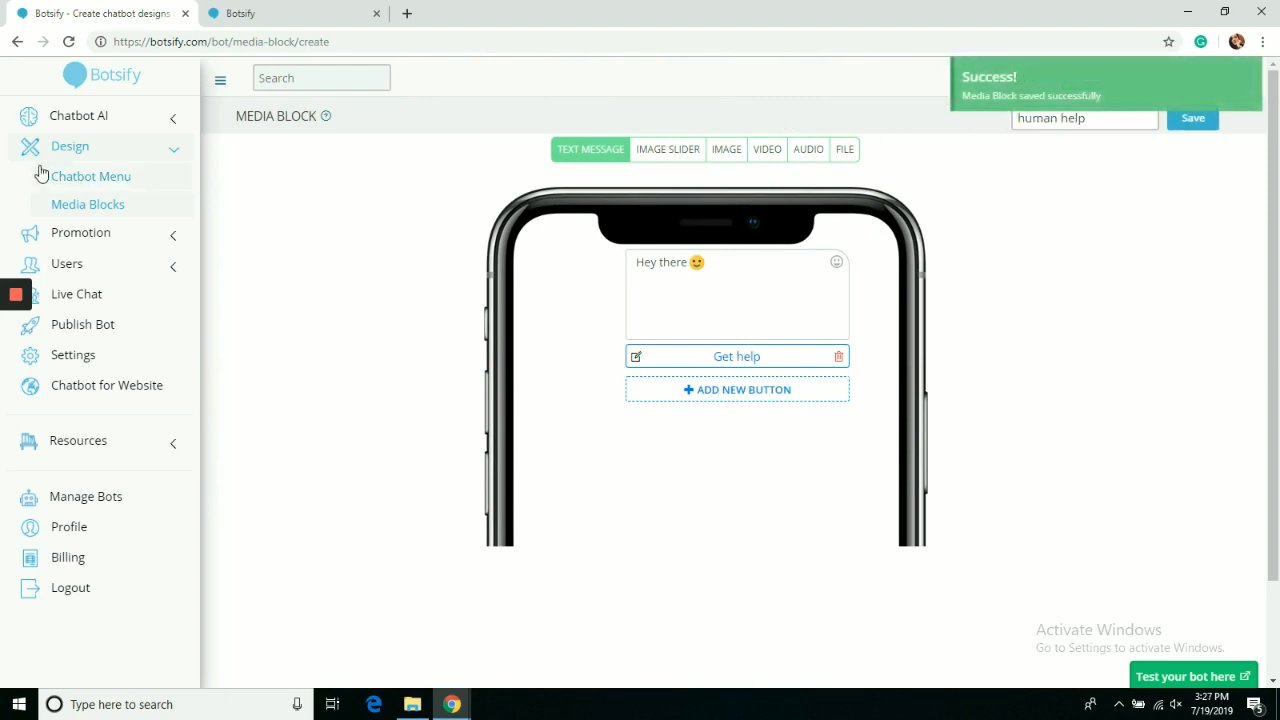
pyautogui.click(44, 126)
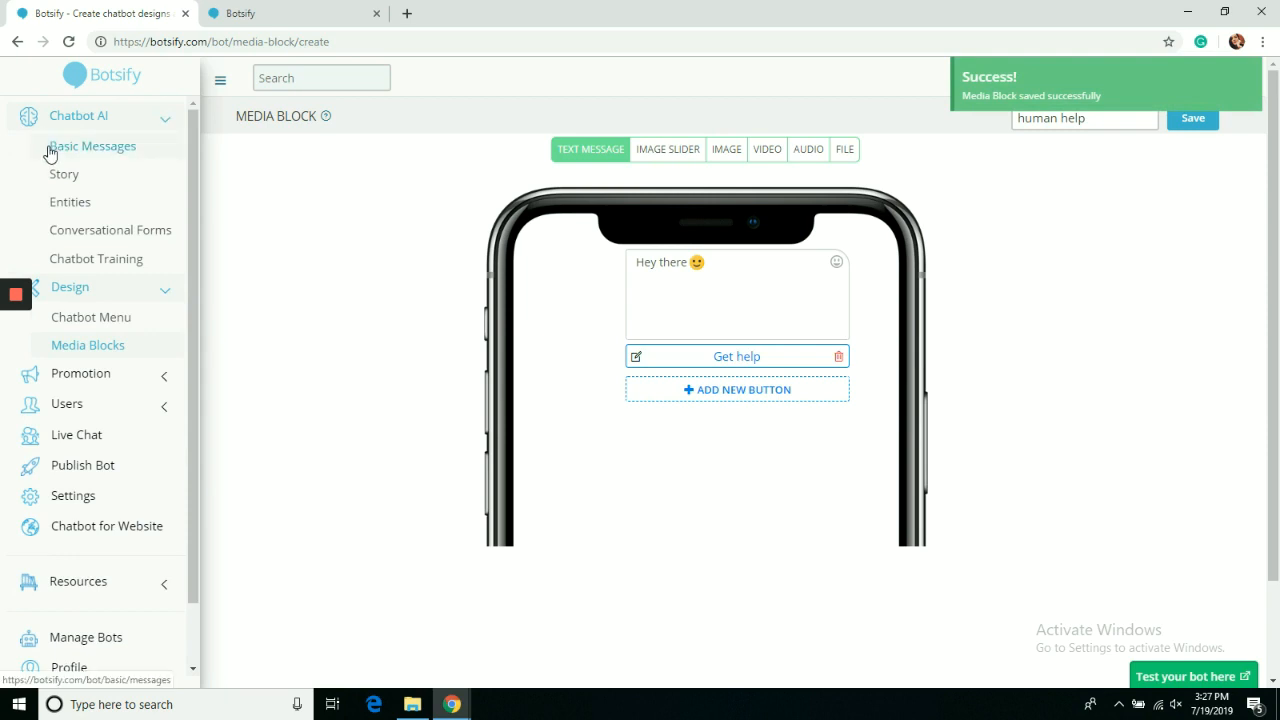
# Create a story whose Color entity pattern replies with the 'human help' media block, without an empty bot text reply, and save it.
pyautogui.click(52, 174)
pyautogui.click(979, 151)
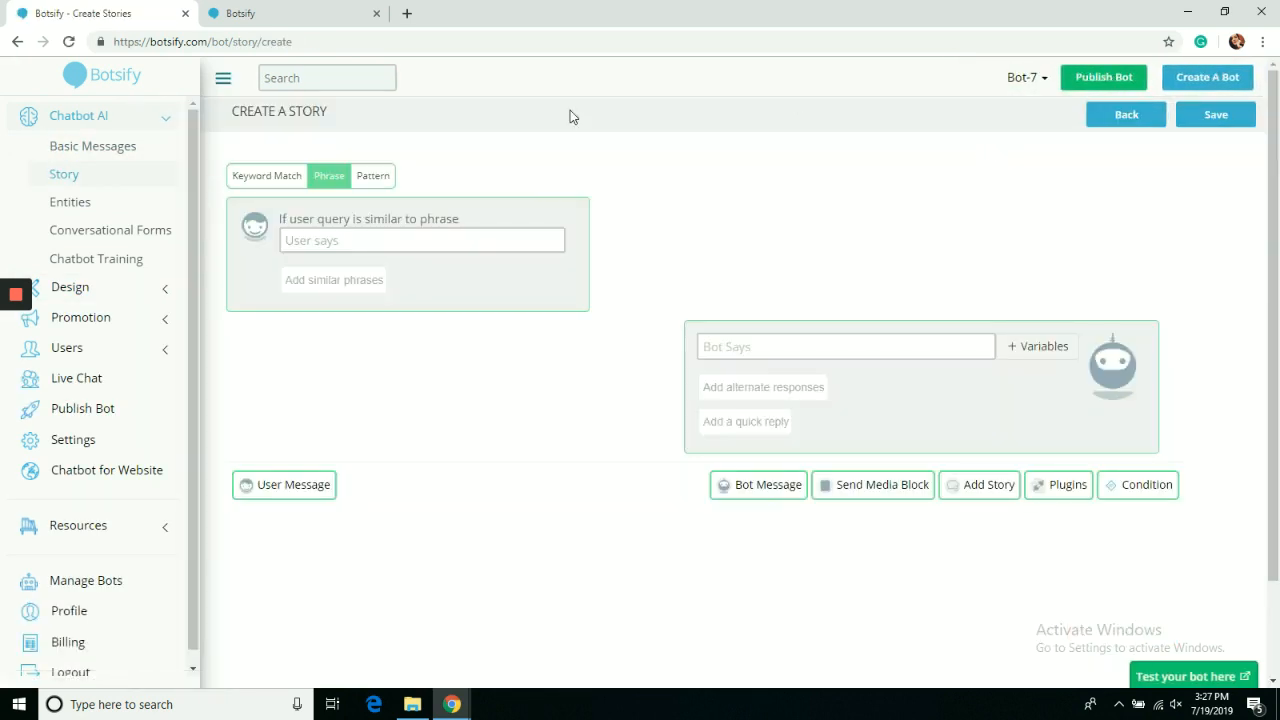
pyautogui.click(288, 178)
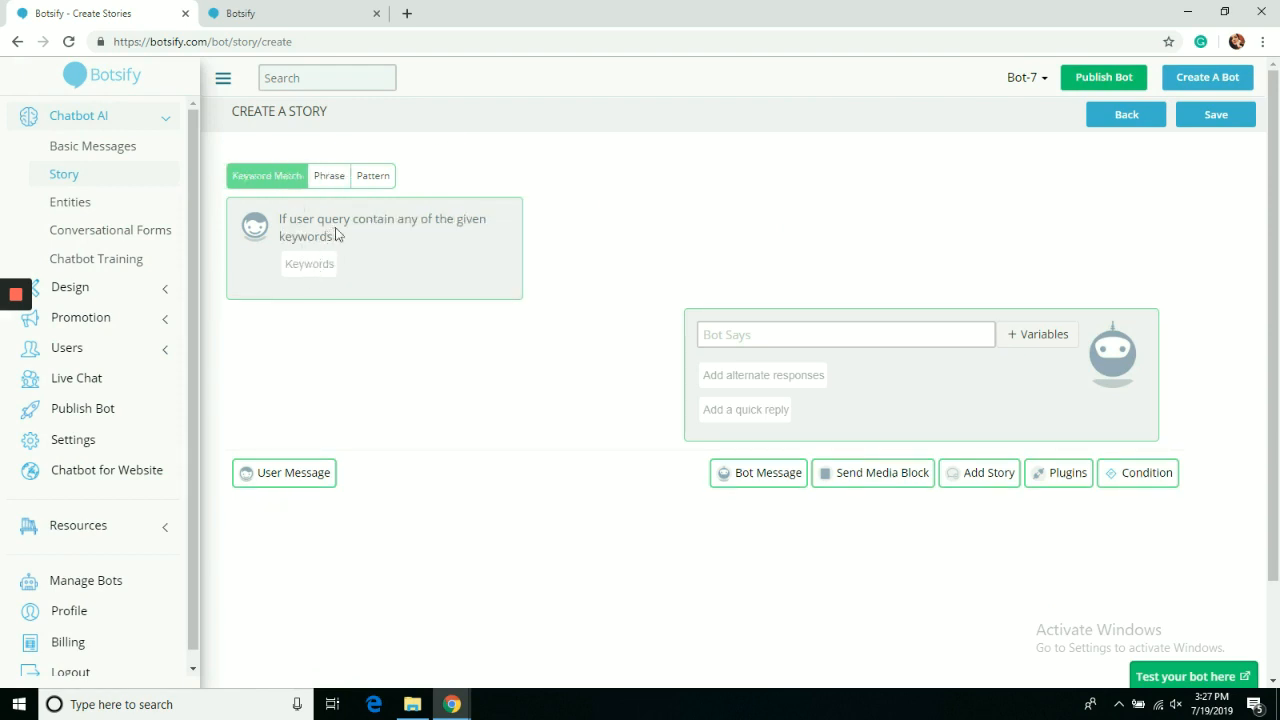
pyautogui.click(376, 176)
pyautogui.click(846, 508)
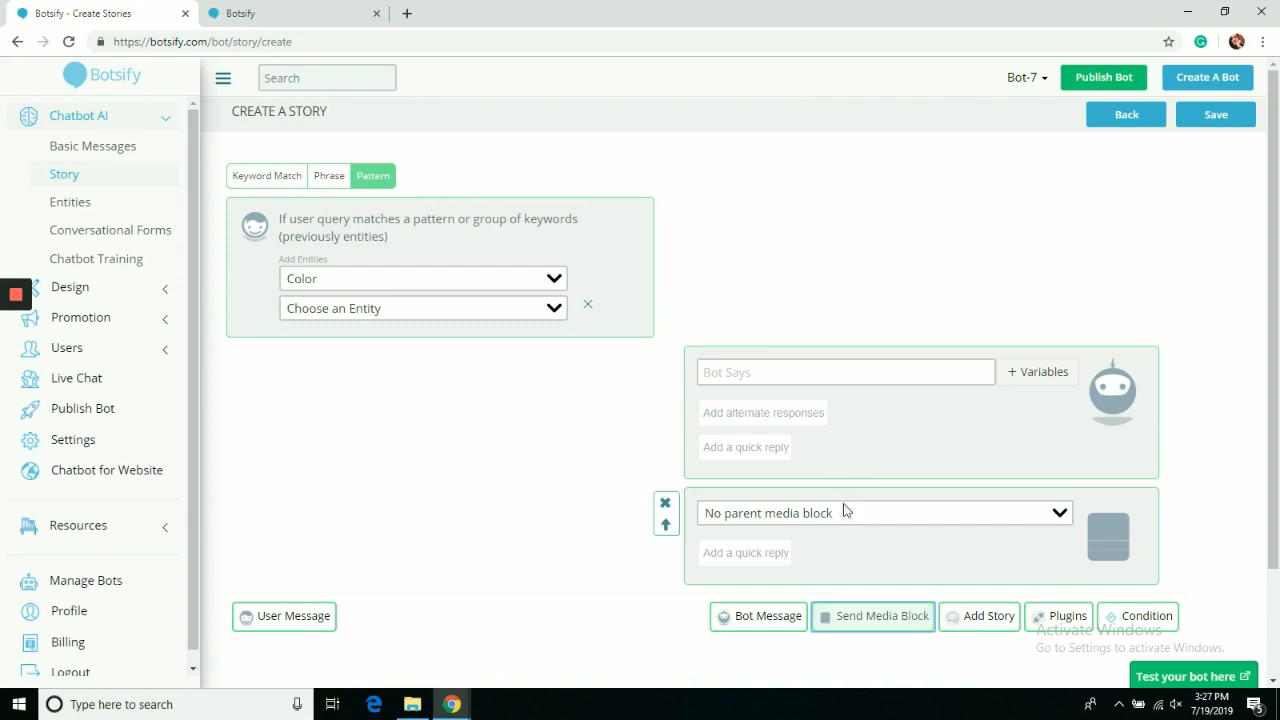
pyautogui.click(845, 511)
pyautogui.click(793, 410)
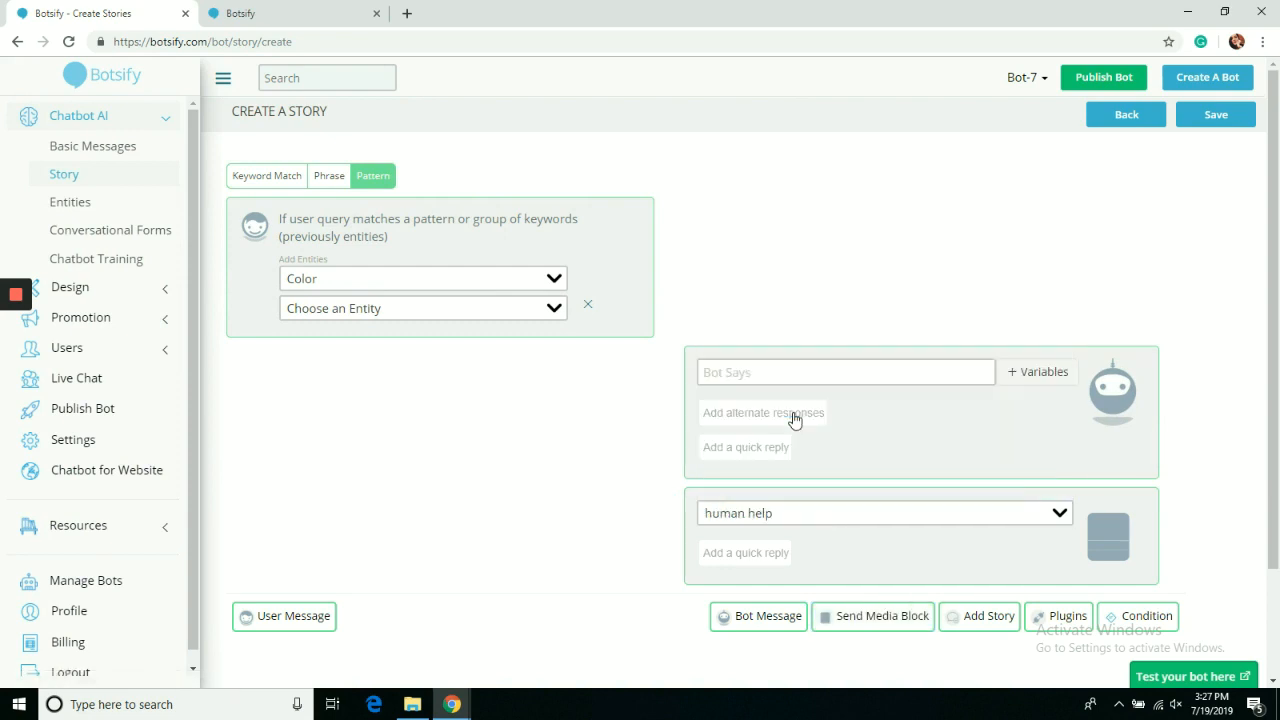
pyautogui.click(665, 362)
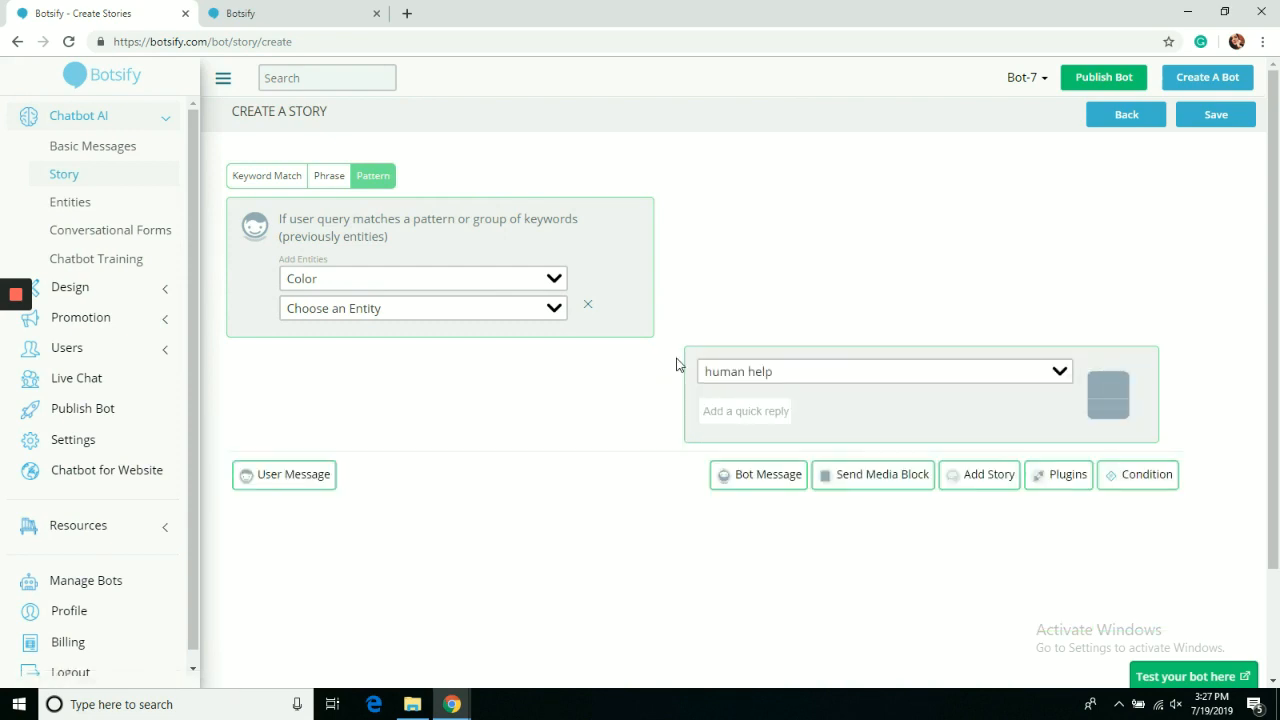
pyautogui.click(588, 308)
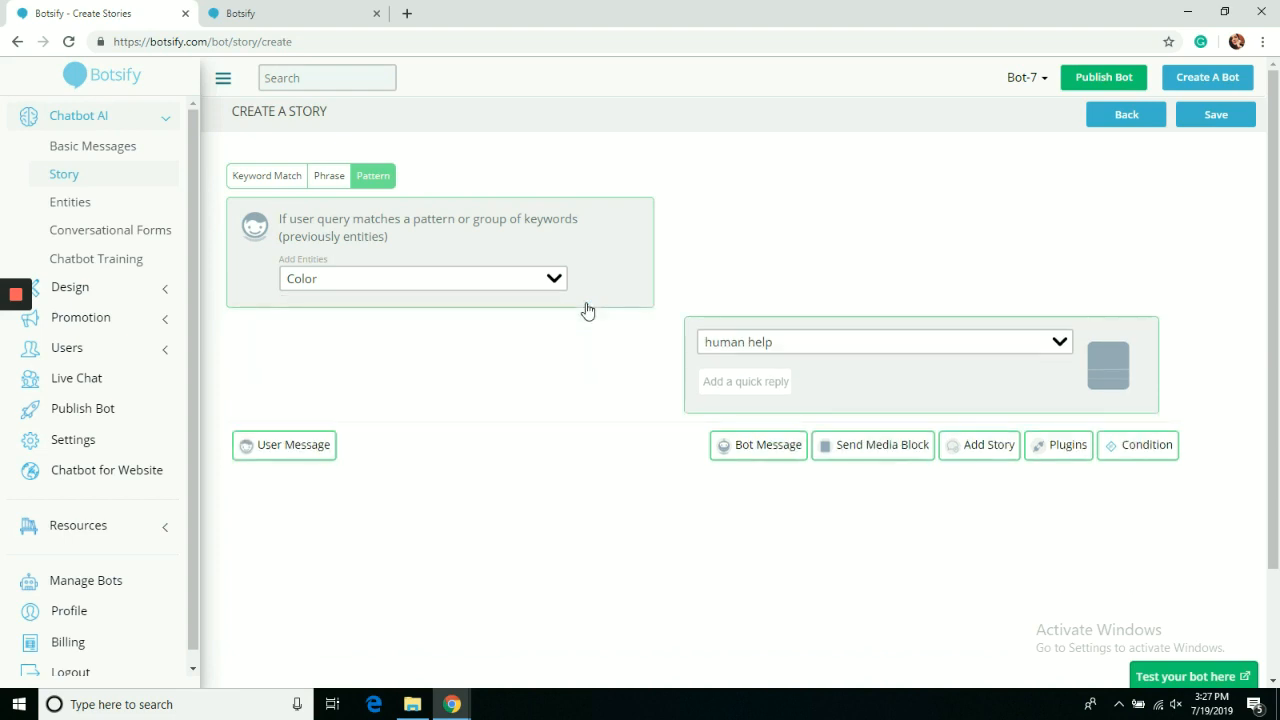
pyautogui.click(1206, 124)
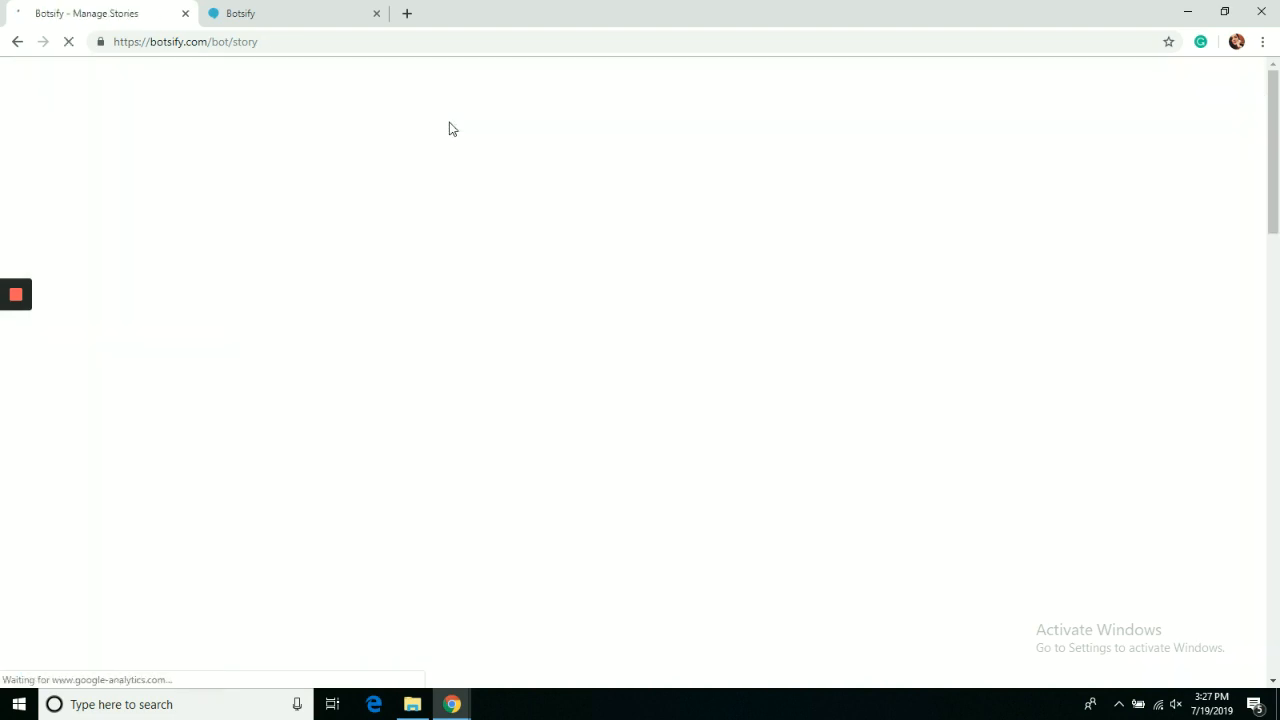
# Send 'purple' in the test chat, tap Get help to get 'Let me connect you to Alex', then close the tab.
pyautogui.click(295, 7)
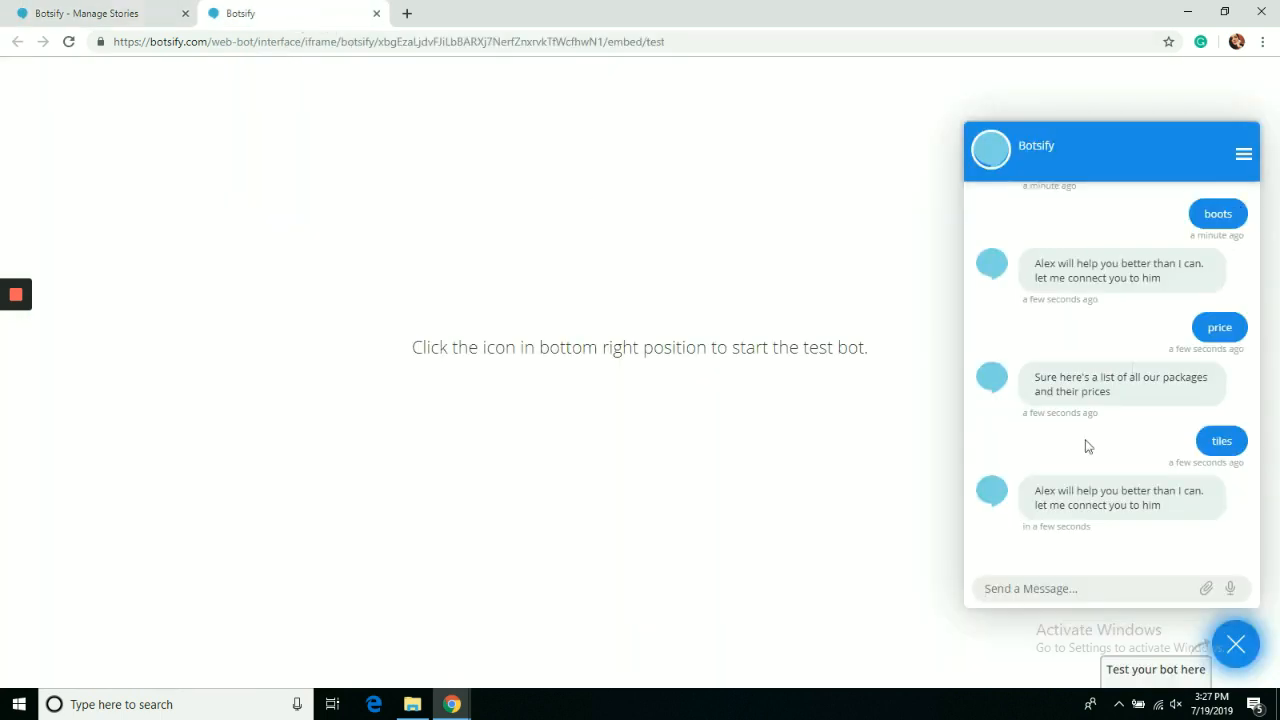
pyautogui.click(1055, 589)
pyautogui.write('purple')
pyautogui.press('Return')
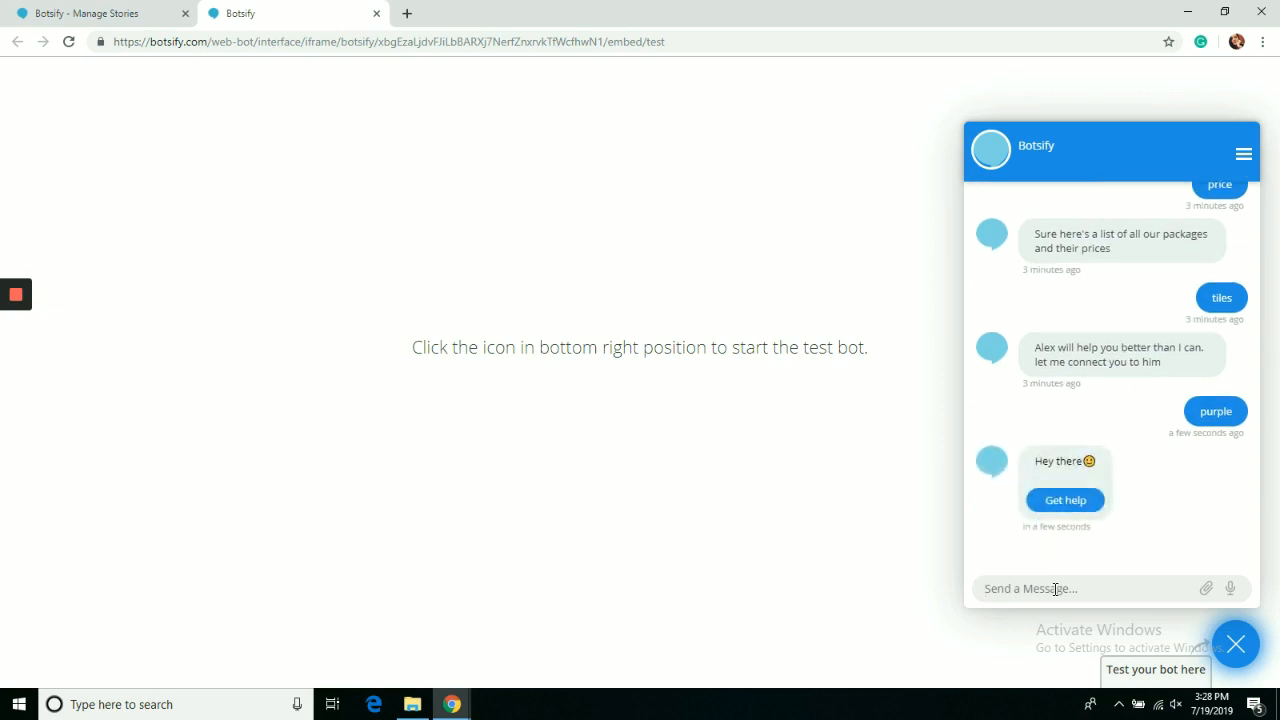
pyautogui.click(1065, 502)
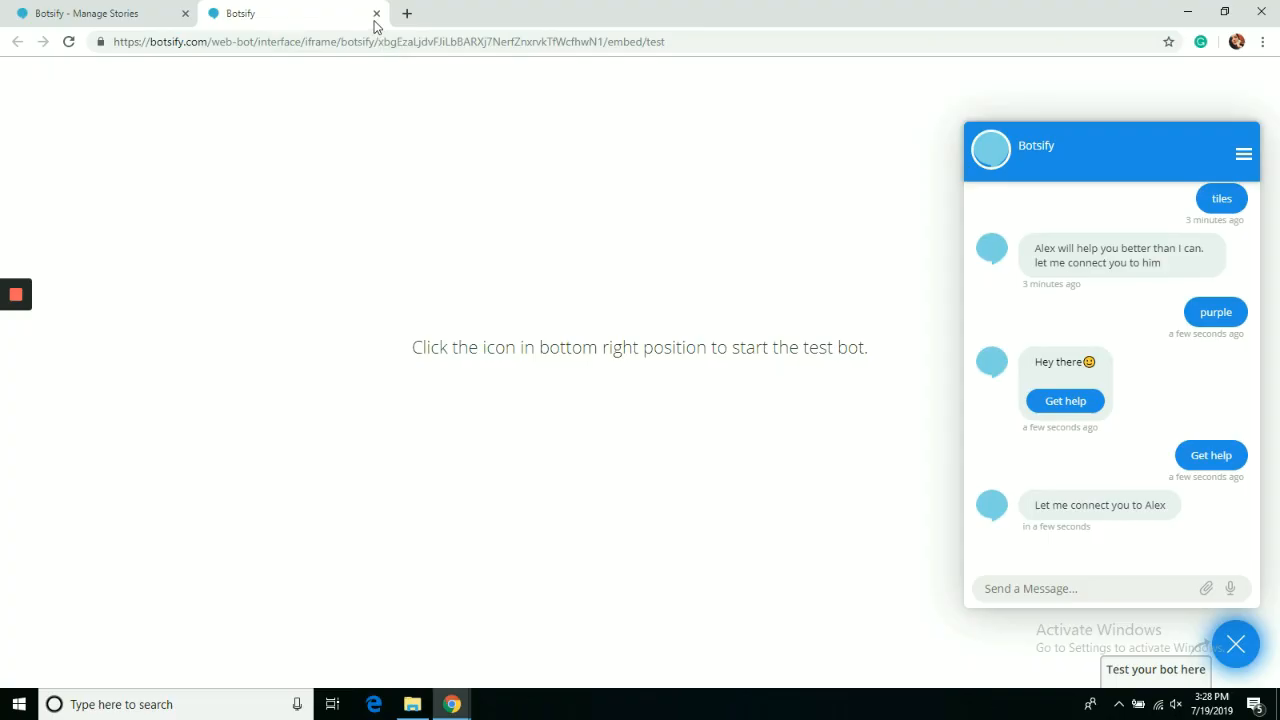
pyautogui.click(376, 14)
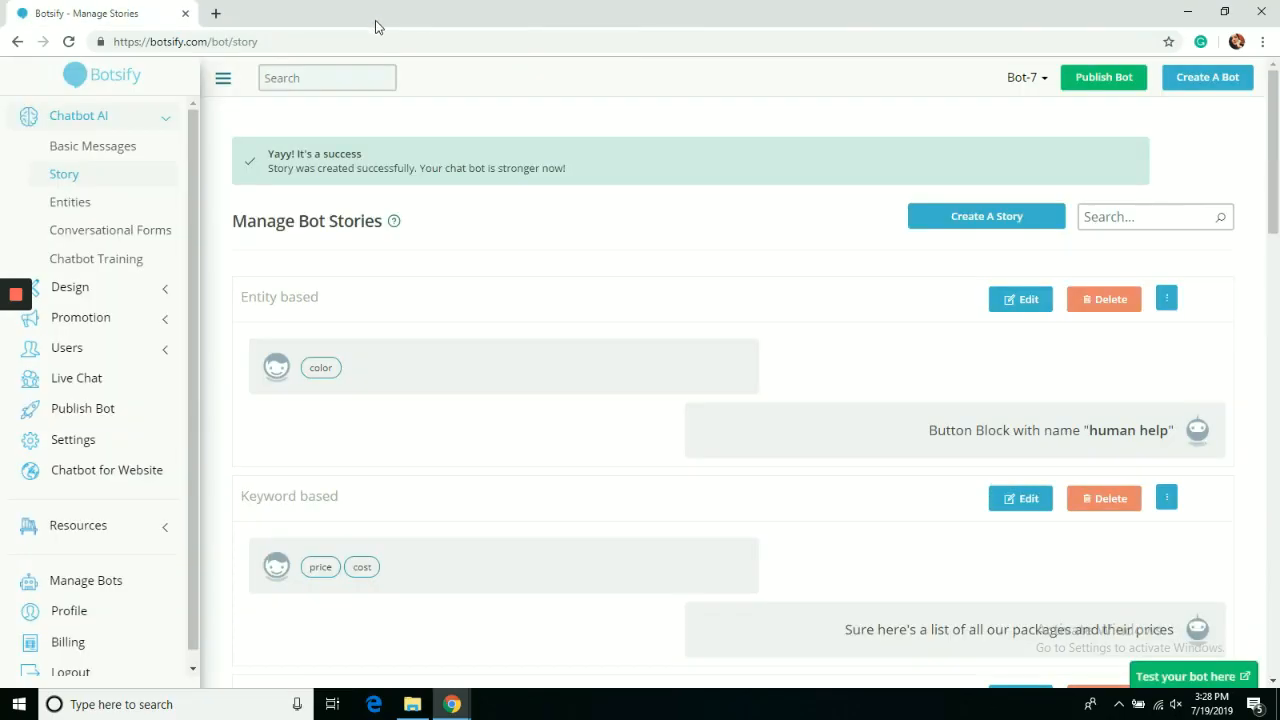
# Give Get Started the Human Help plugin saying 'Hey there, we are connecting you to a human ASAP', save, and test it.
pyautogui.click(93, 156)
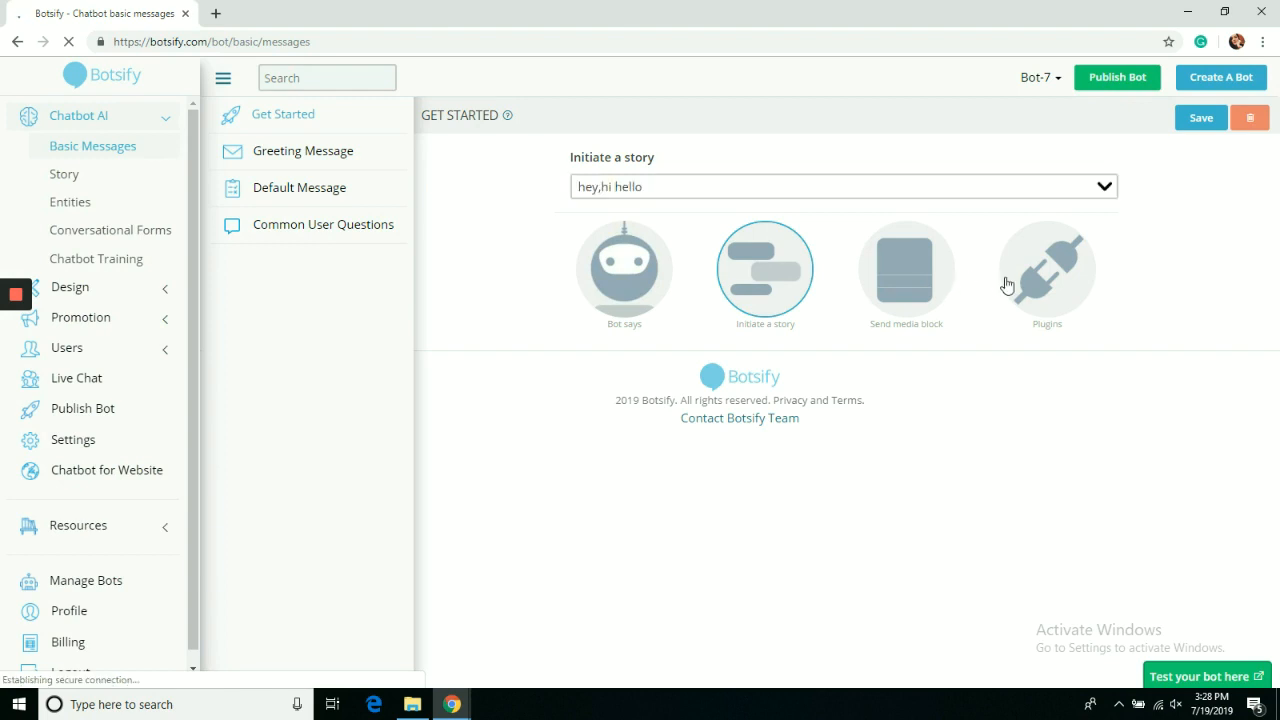
pyautogui.click(1010, 283)
pyautogui.click(677, 200)
pyautogui.write('He')
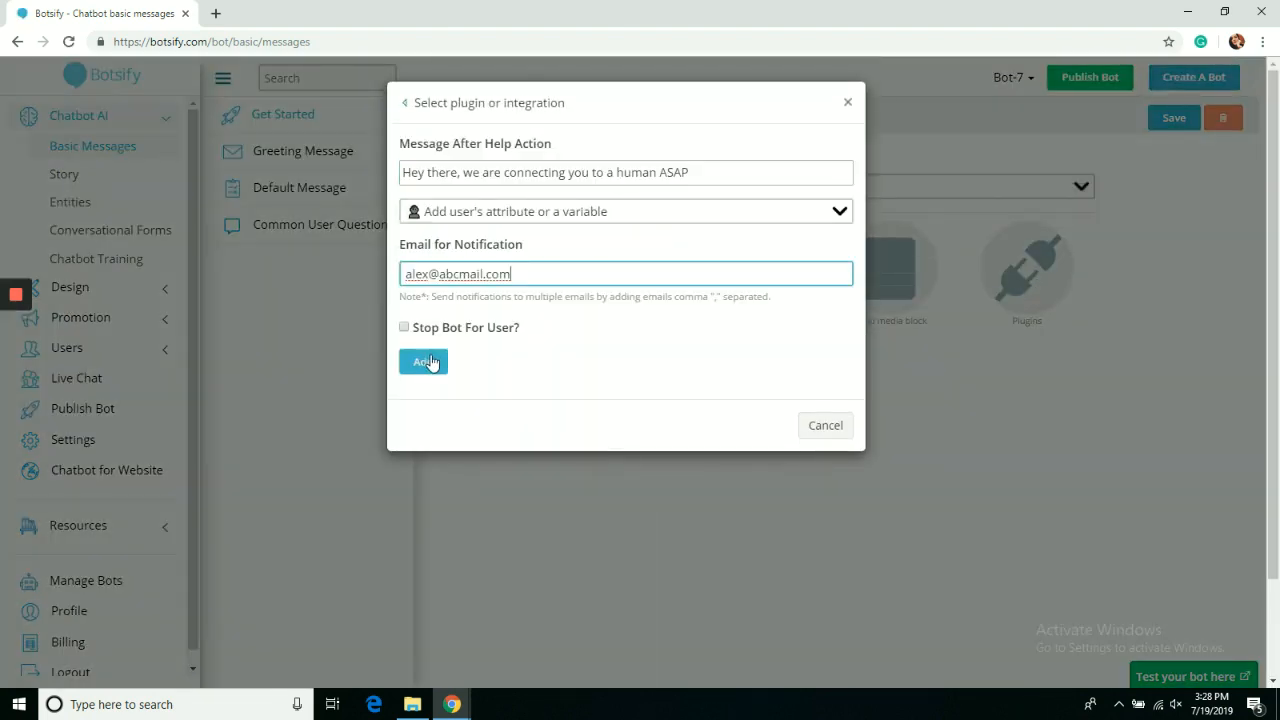
pyautogui.click(422, 362)
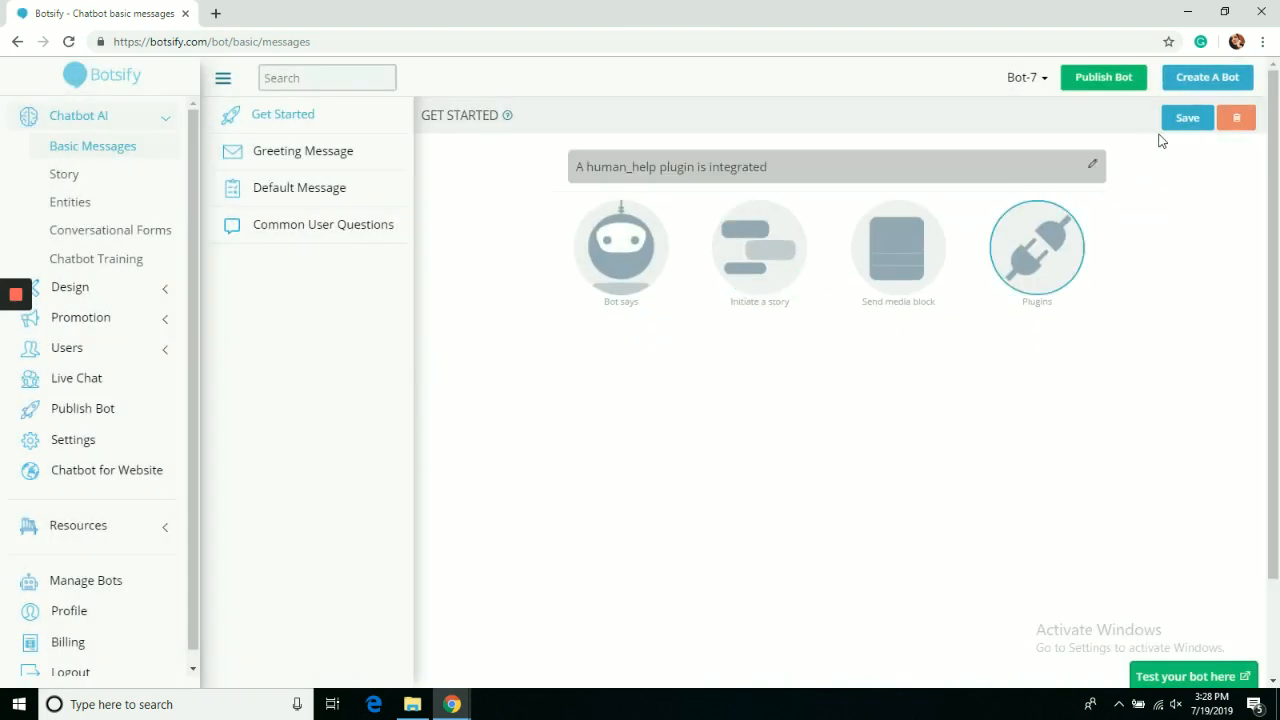
pyautogui.click(1190, 118)
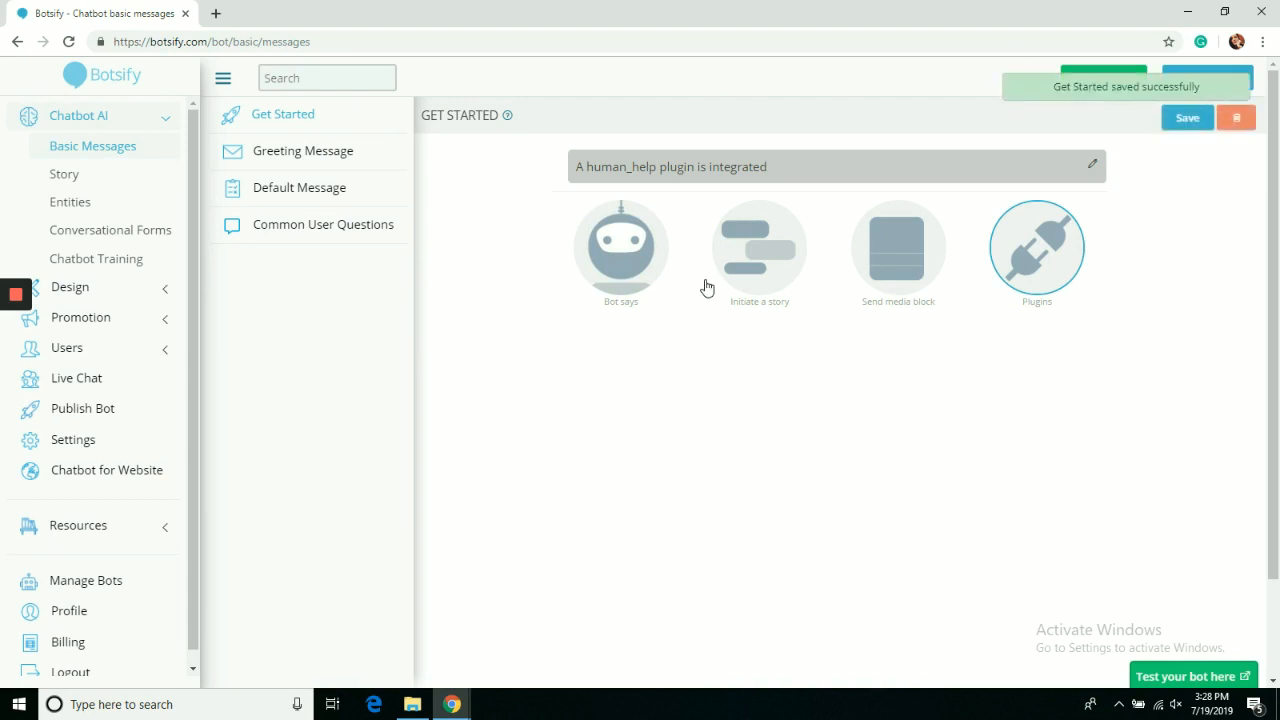
pyautogui.click(1162, 679)
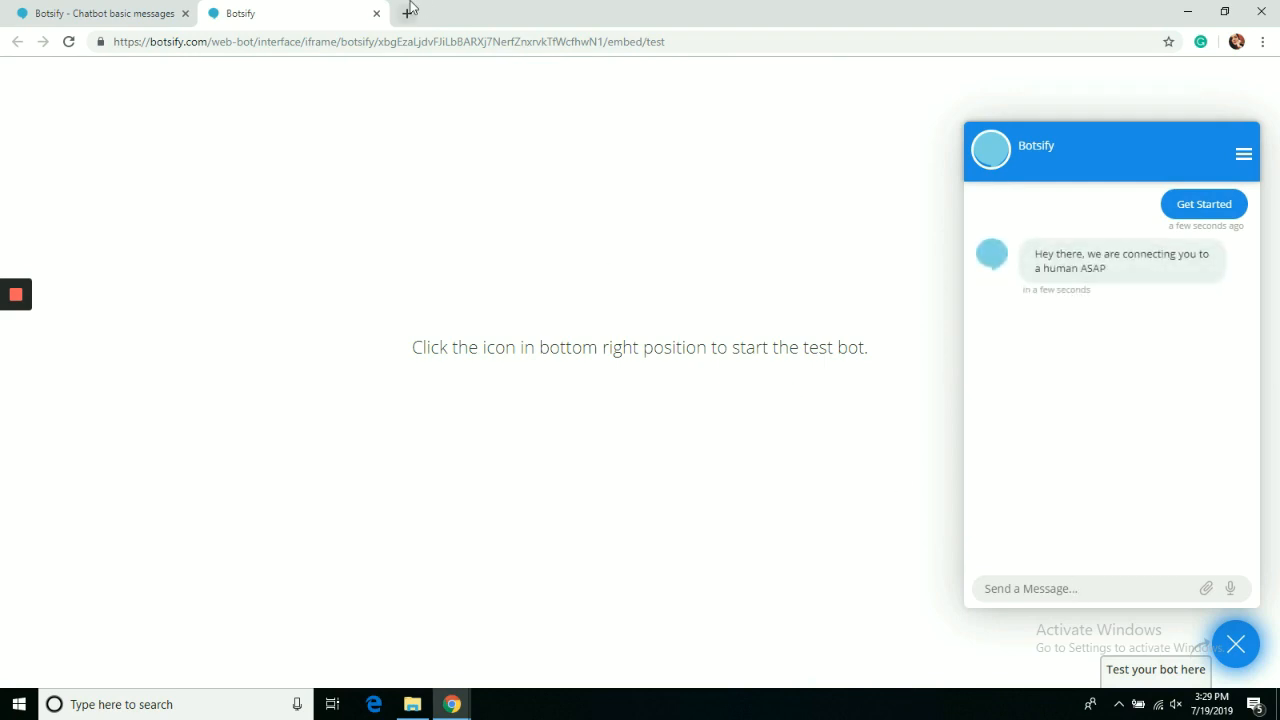
pyautogui.click(376, 13)
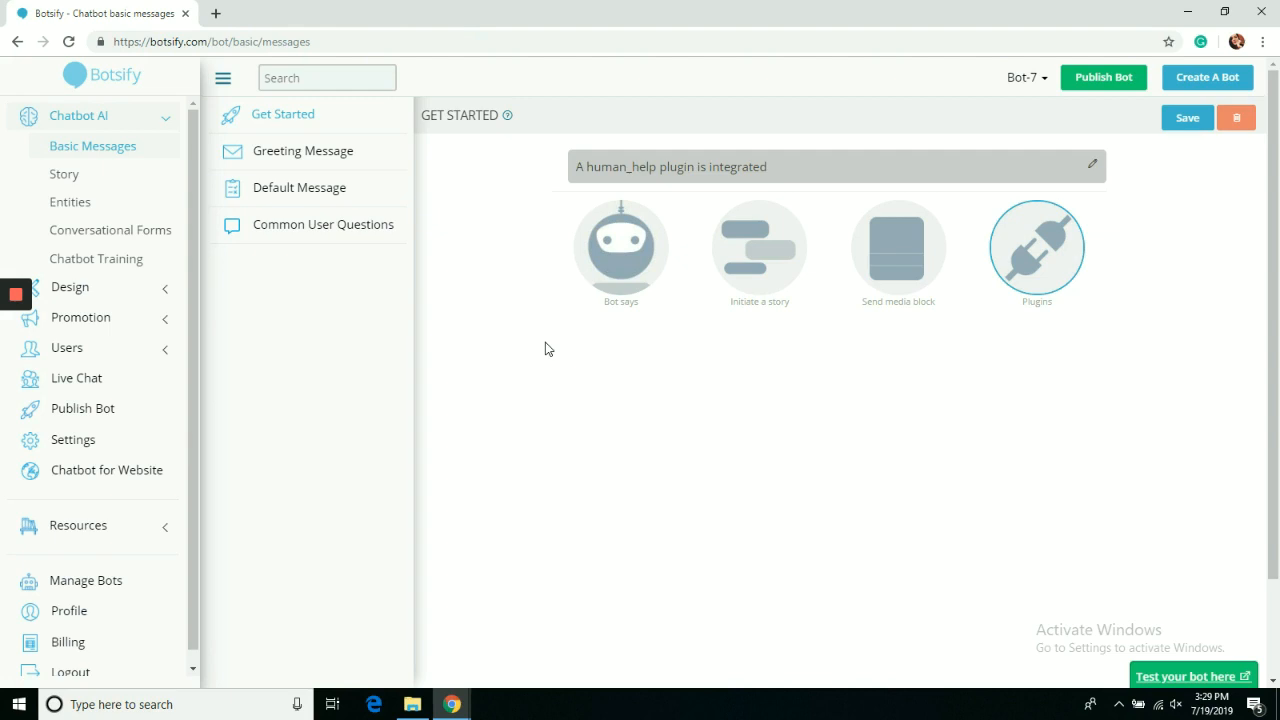
# Go to the Chatbot Menu settings under Design.
pyautogui.click(297, 189)
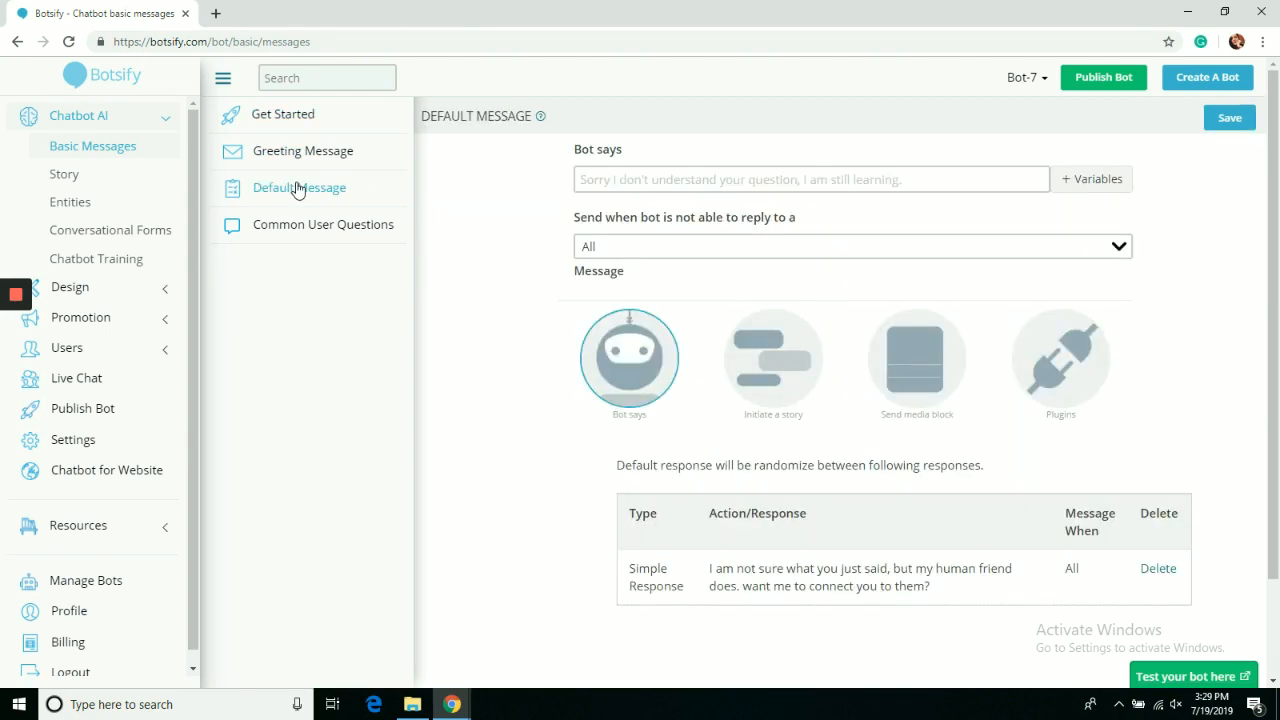
pyautogui.click(1066, 383)
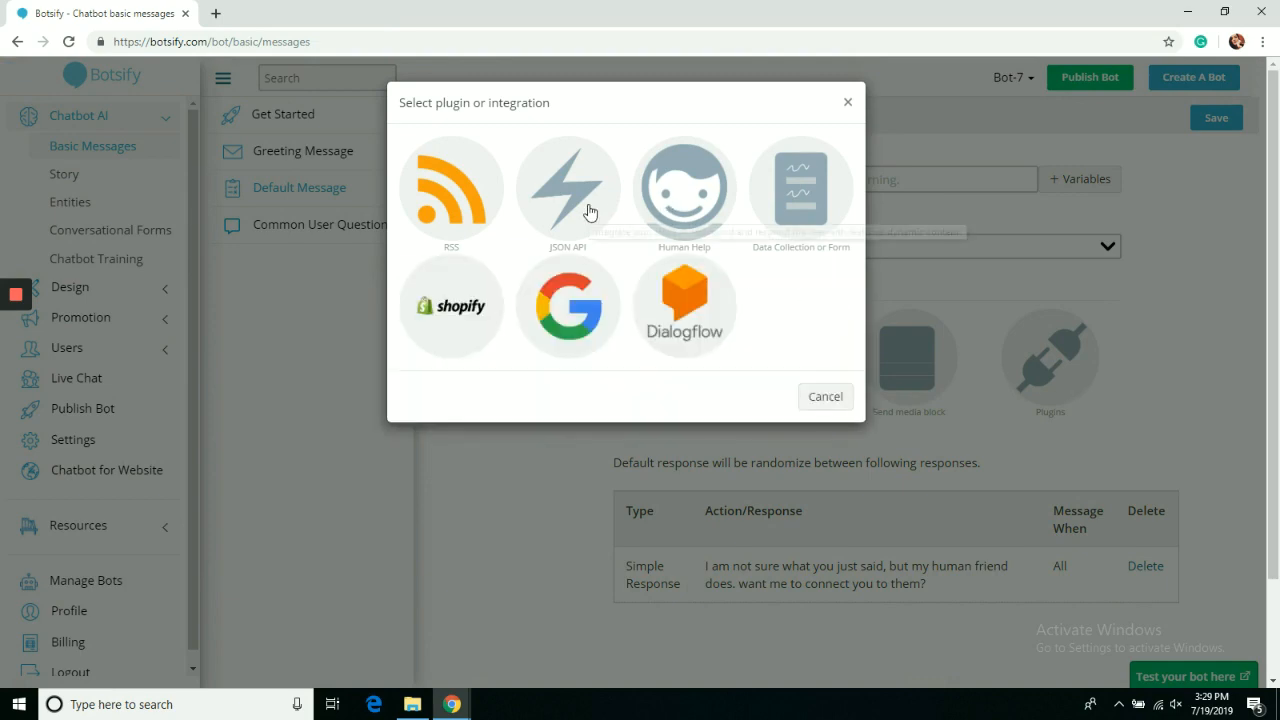
pyautogui.click(810, 396)
pyautogui.click(160, 297)
pyautogui.click(126, 317)
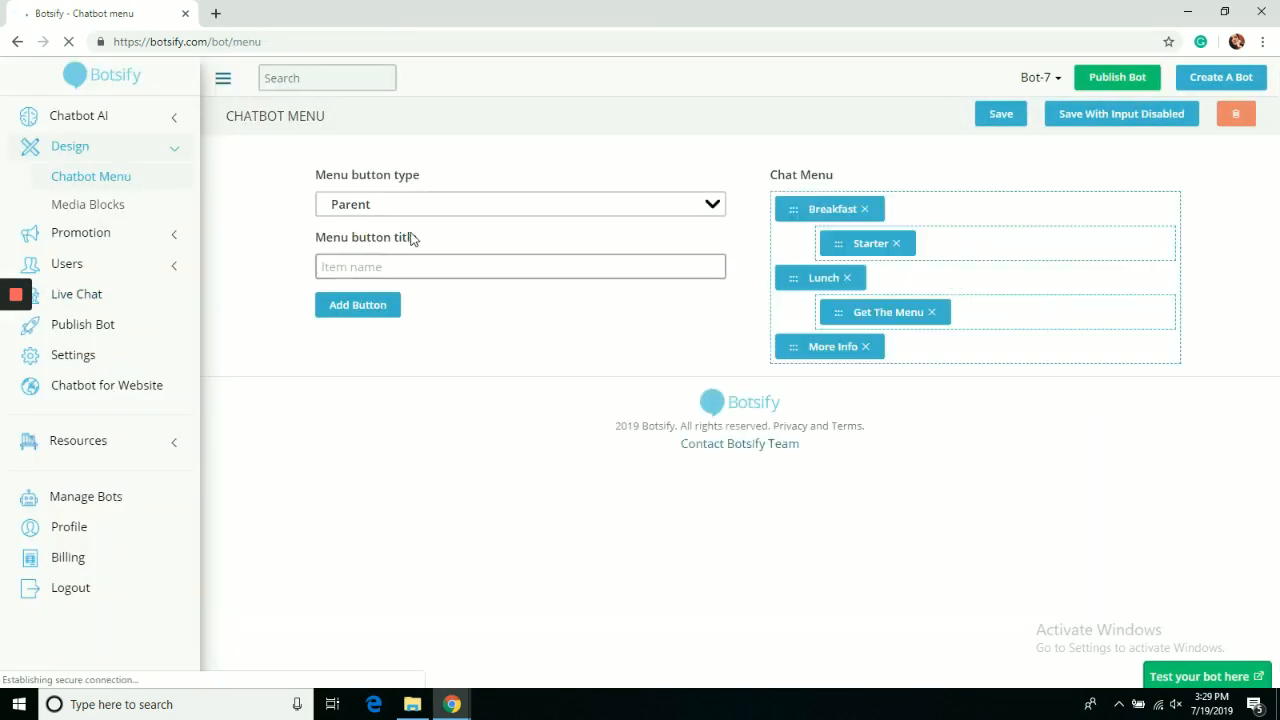
# Add a 'Get Help' action button running Human Help with message 'Get help from my friend Alex' and a notification e-mail.
pyautogui.click(424, 212)
pyautogui.click(418, 241)
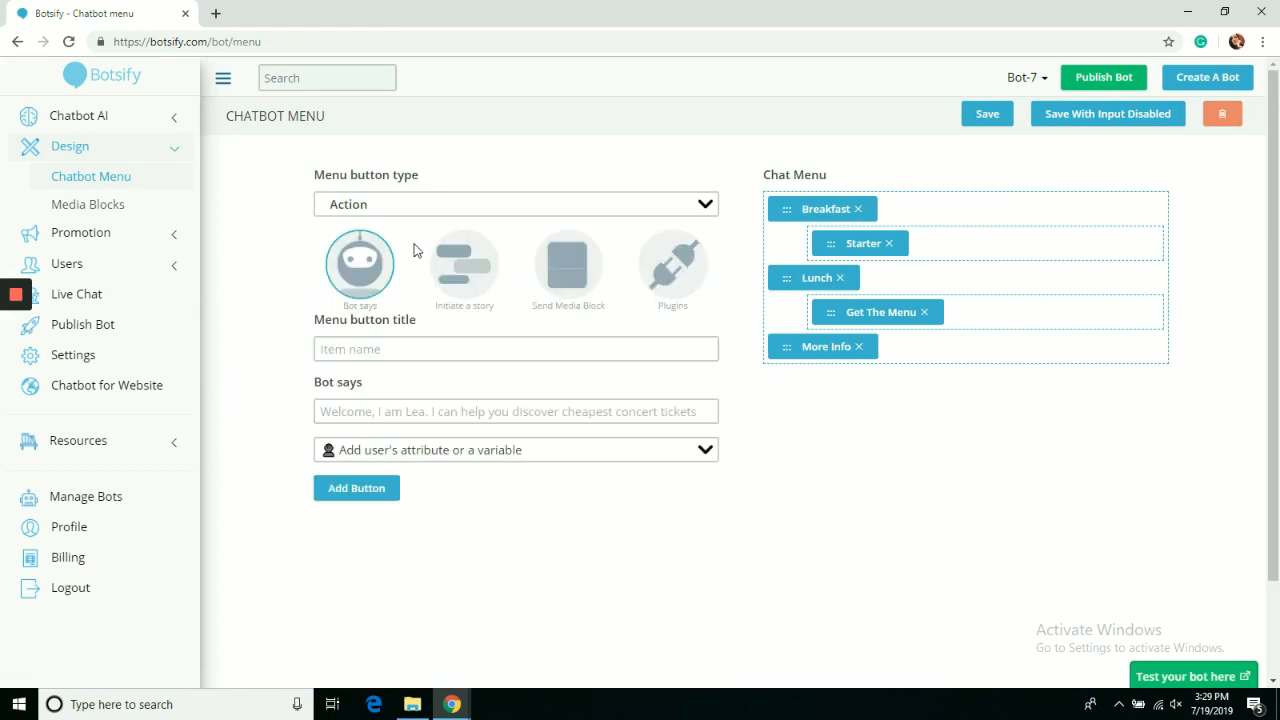
pyautogui.click(667, 276)
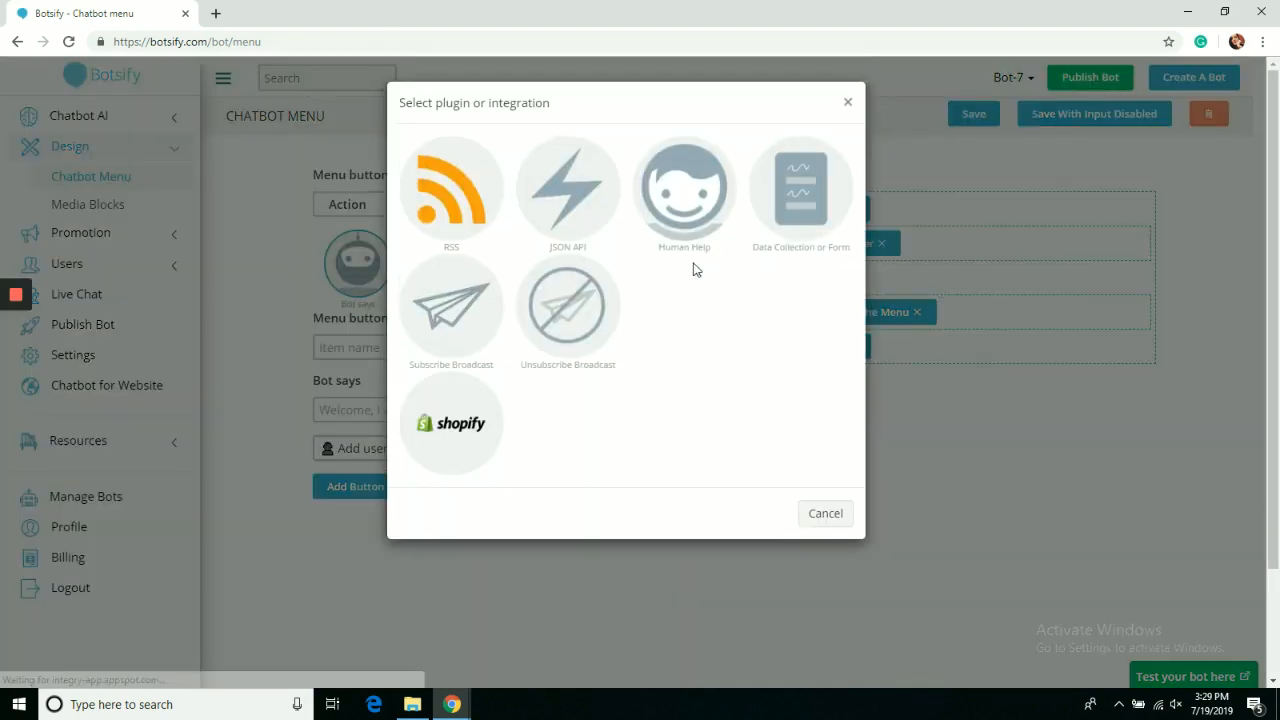
pyautogui.click(681, 199)
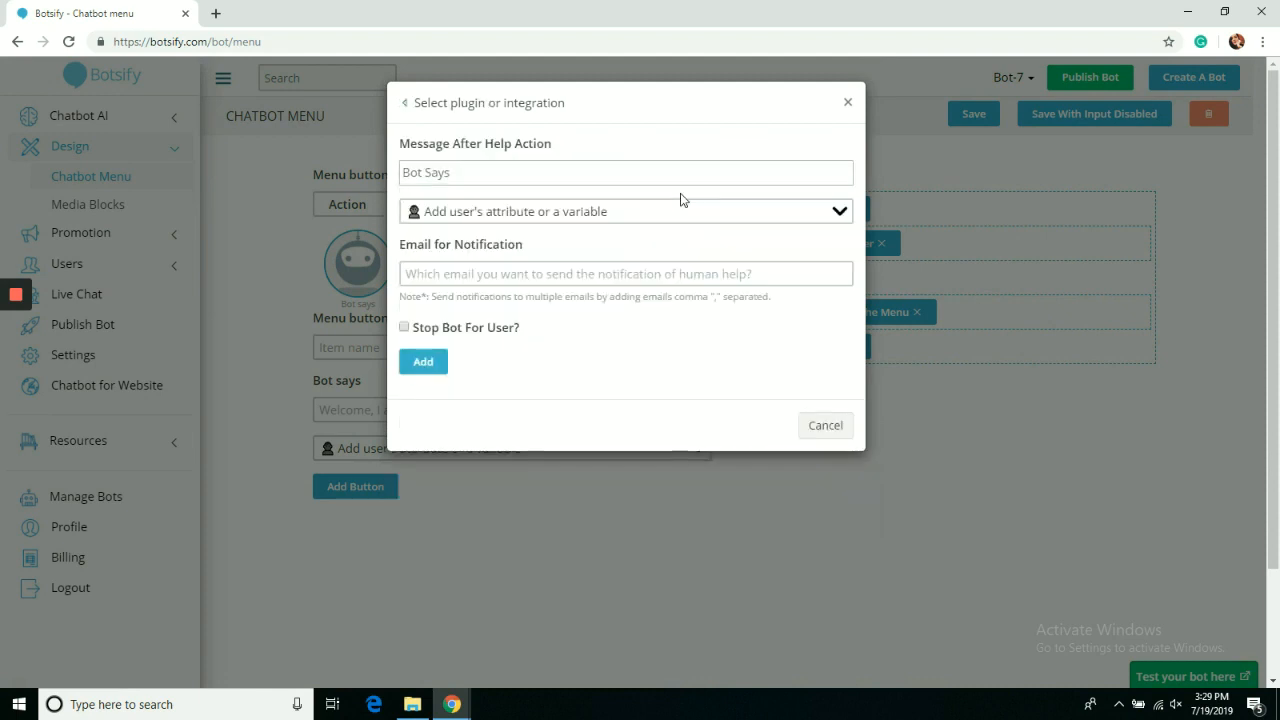
pyautogui.click(663, 179)
pyautogui.write('Ge')
pyautogui.write('t help from my friend Alex')
pyautogui.click(635, 278)
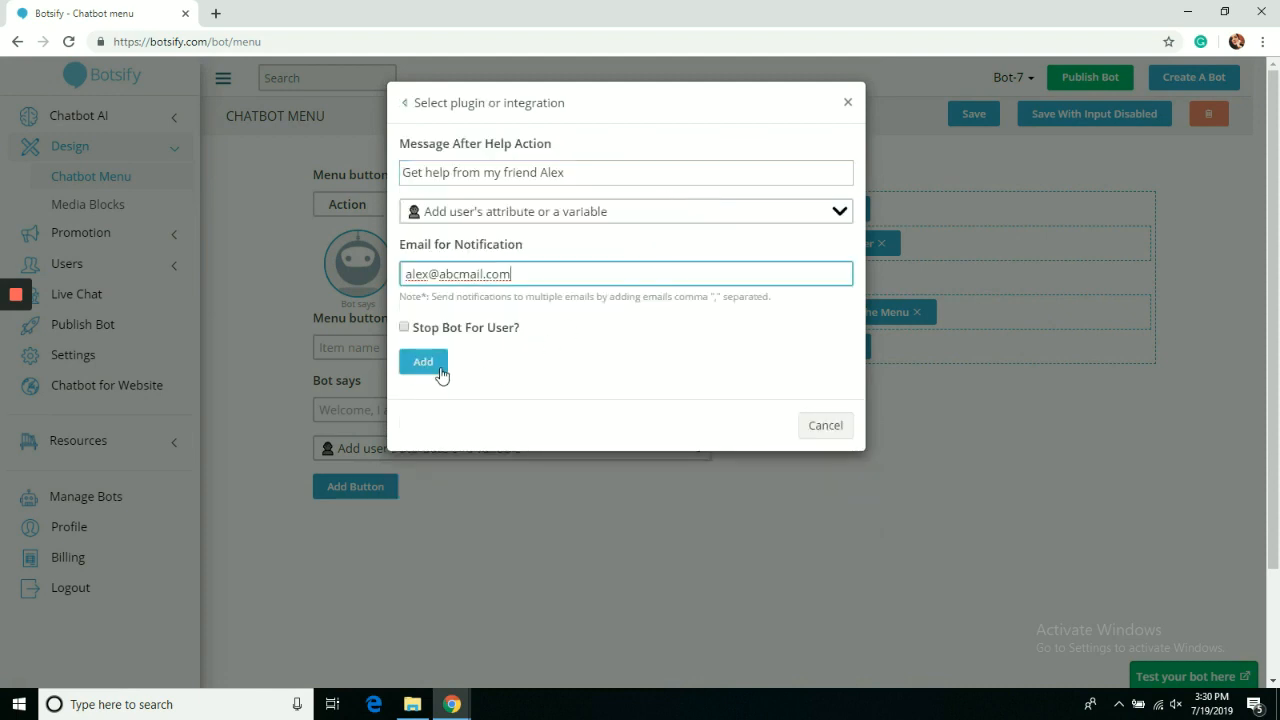
pyautogui.click(440, 368)
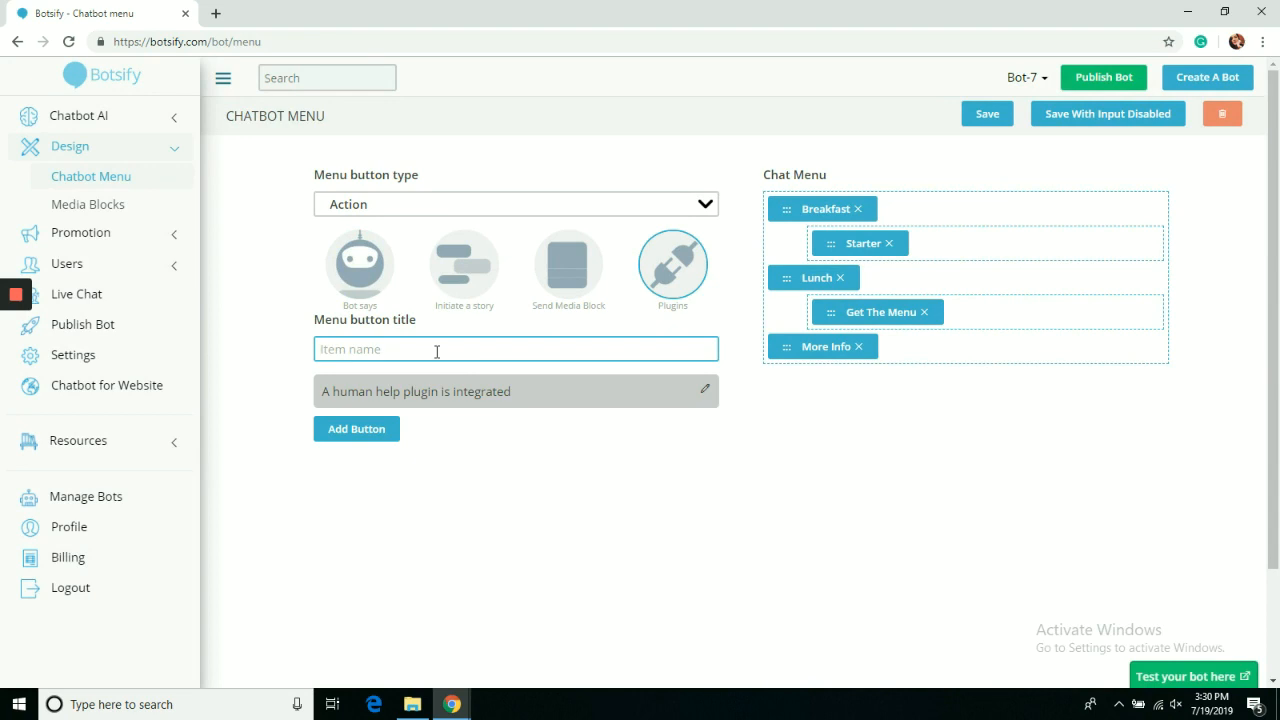
pyautogui.write('Get Help')
pyautogui.click(356, 428)
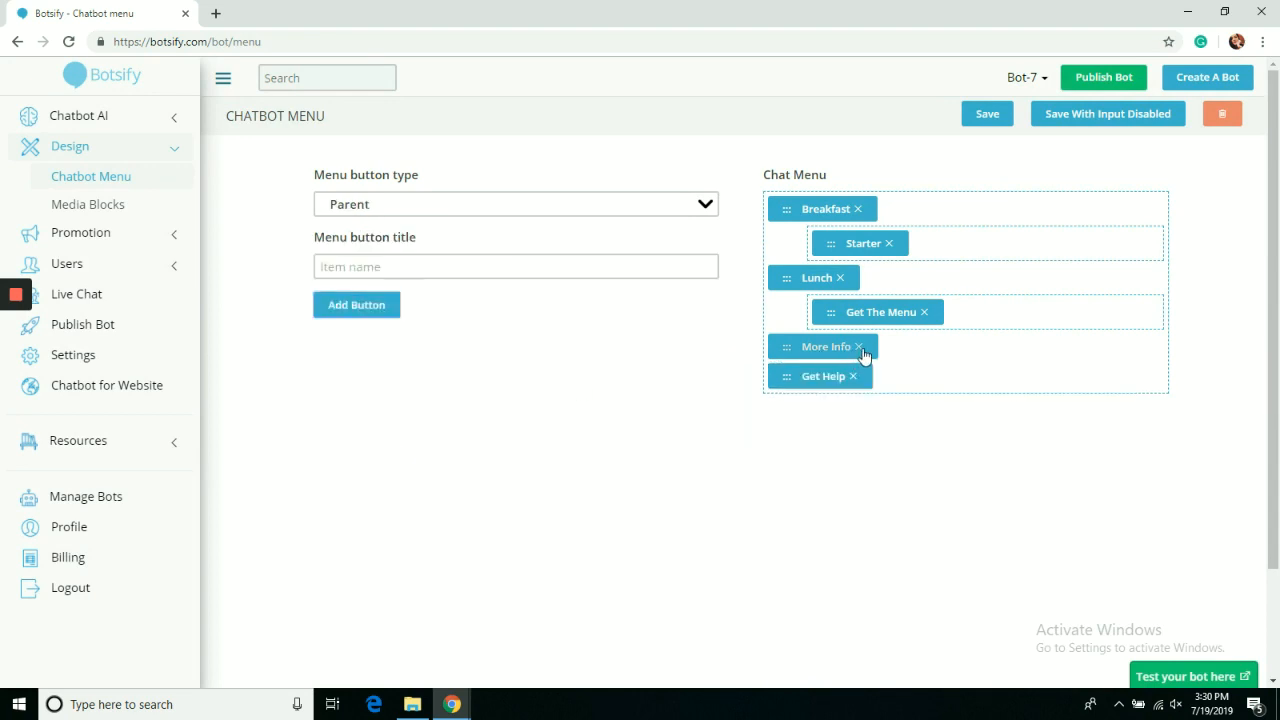
# Delete the Breakfast, Lunch and More Info items, rename the button 'Get Help from Alex', and save.
pyautogui.click(840, 278)
pyautogui.click(857, 209)
pyautogui.click(858, 209)
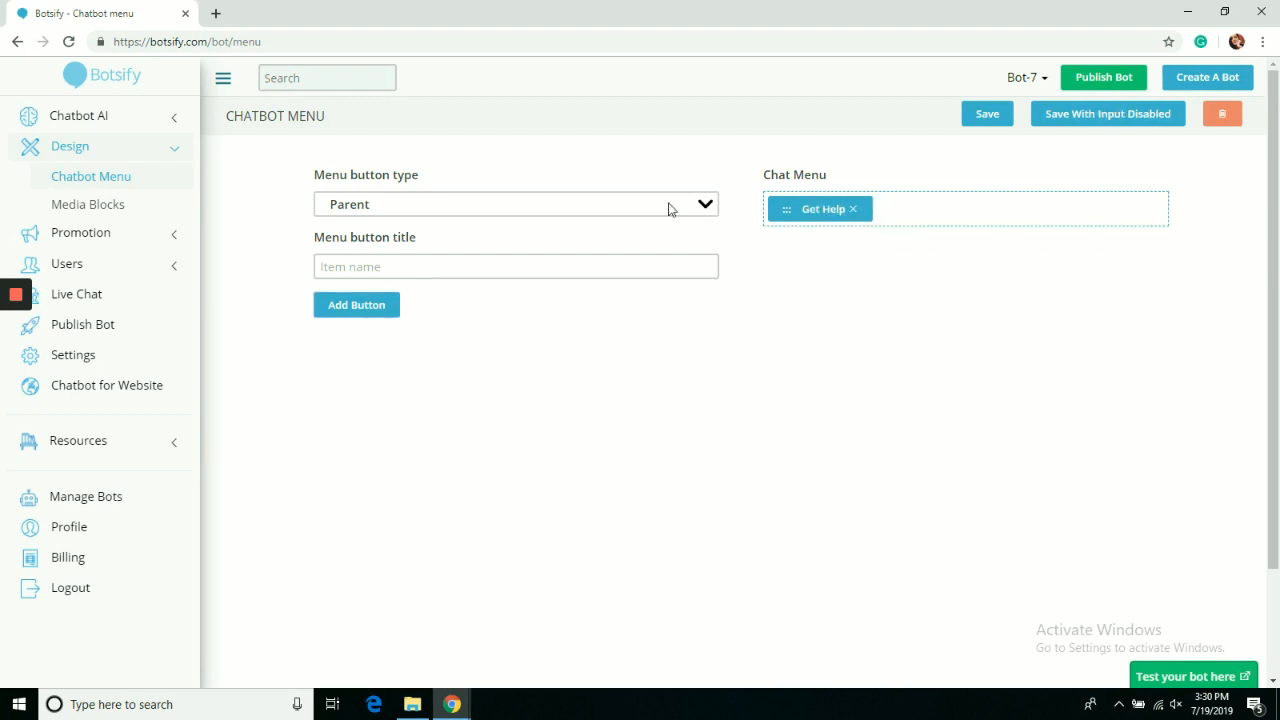
pyautogui.click(820, 211)
pyautogui.write('from Alex')
pyautogui.click(1005, 121)
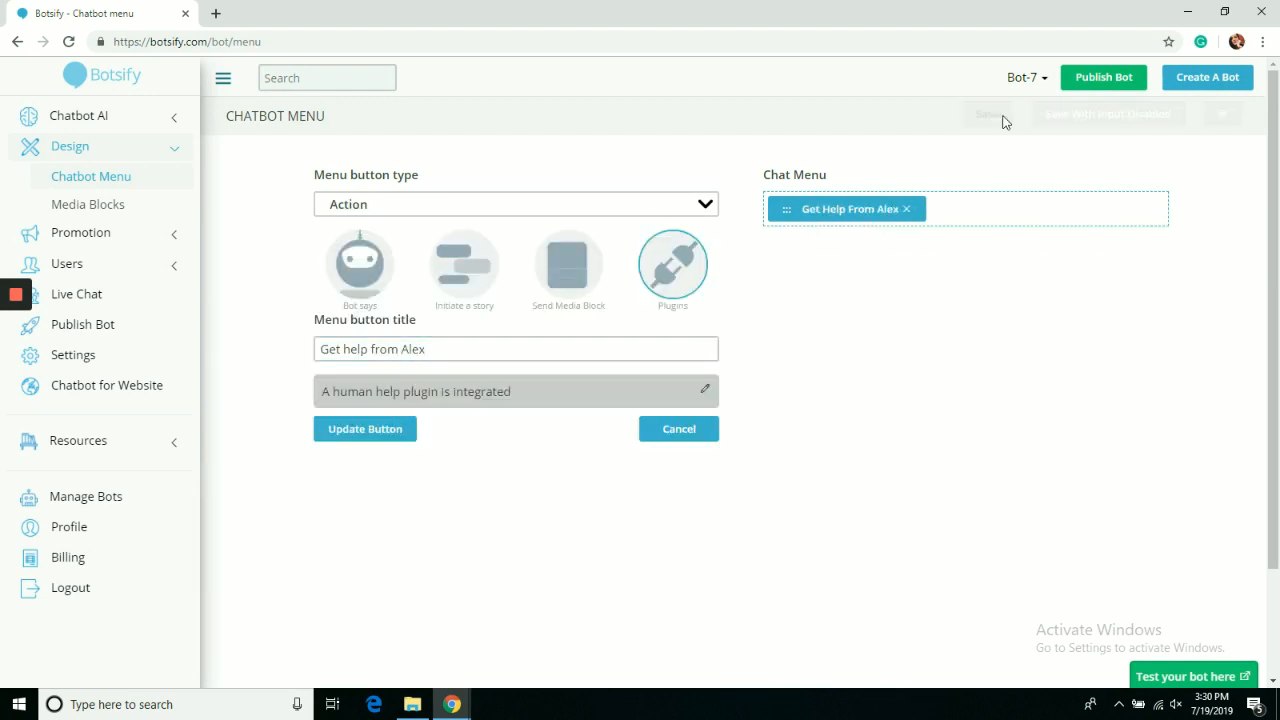
# In a test chat, choose Get help from Alex from the persistent menu, then close the test tab.
pyautogui.click(1170, 676)
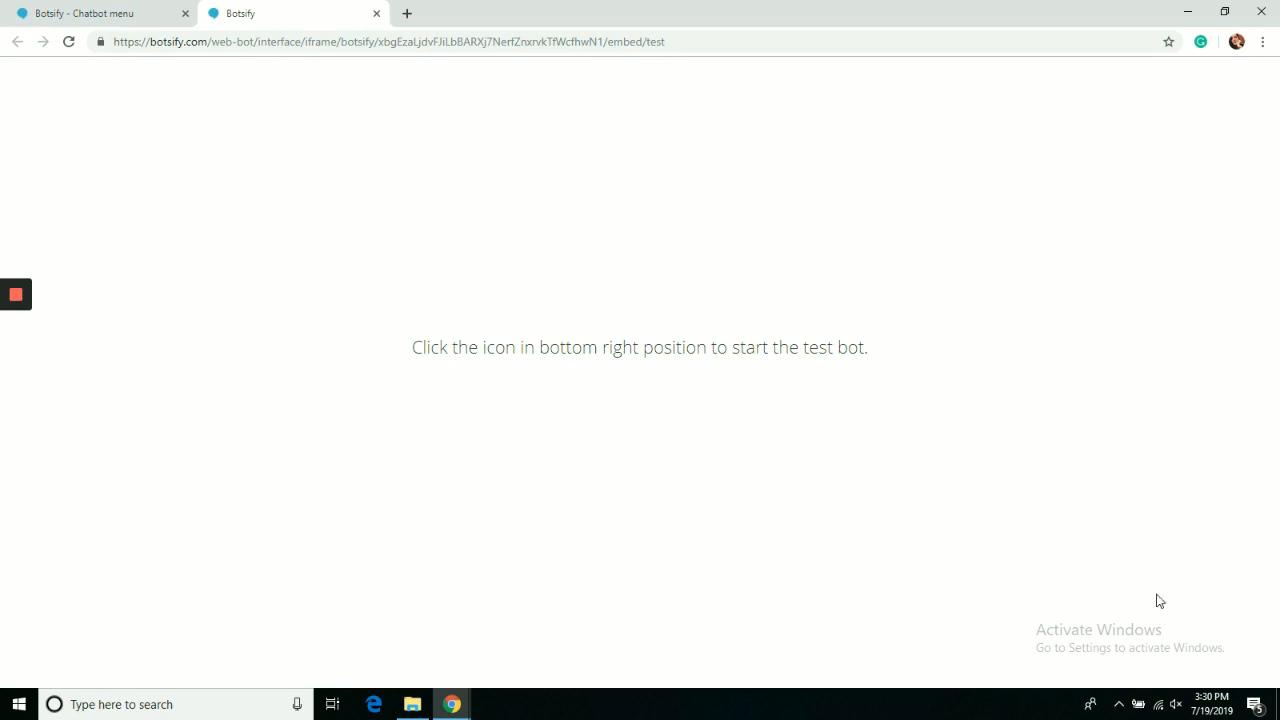
pyautogui.click(1234, 646)
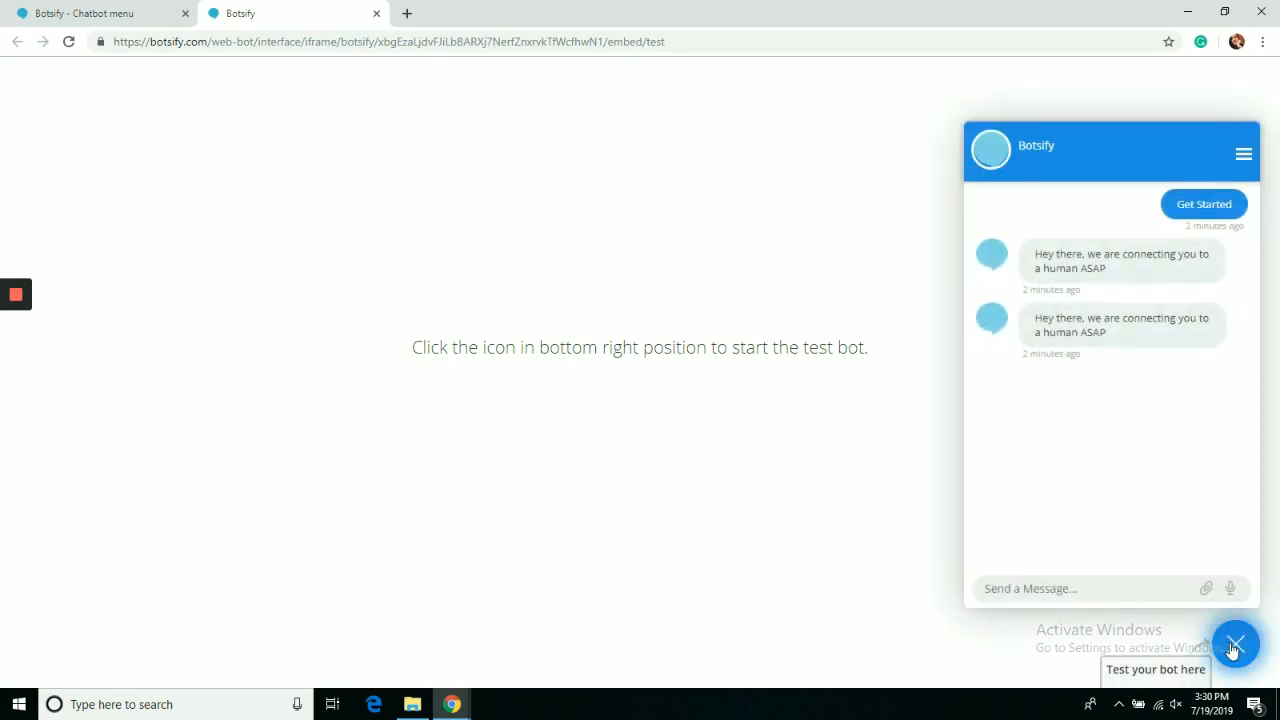
pyautogui.click(1244, 156)
pyautogui.click(1186, 189)
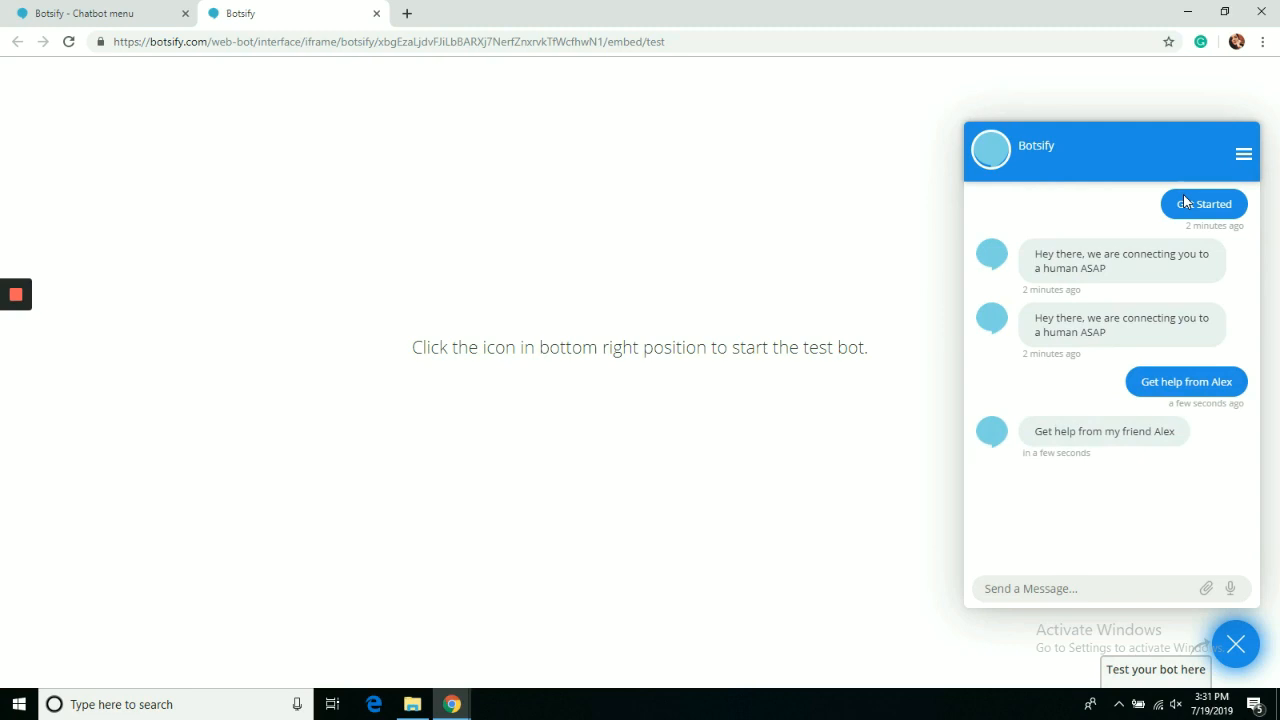
pyautogui.click(376, 13)
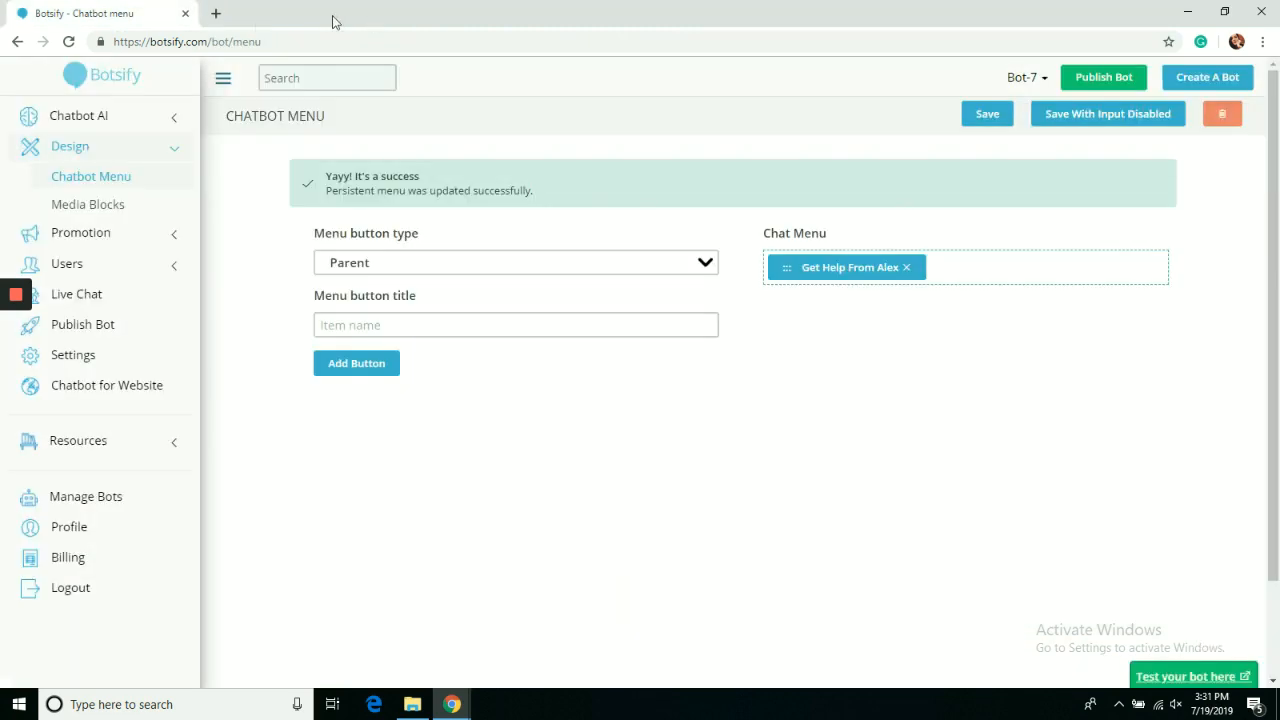
pyautogui.click(125, 122)
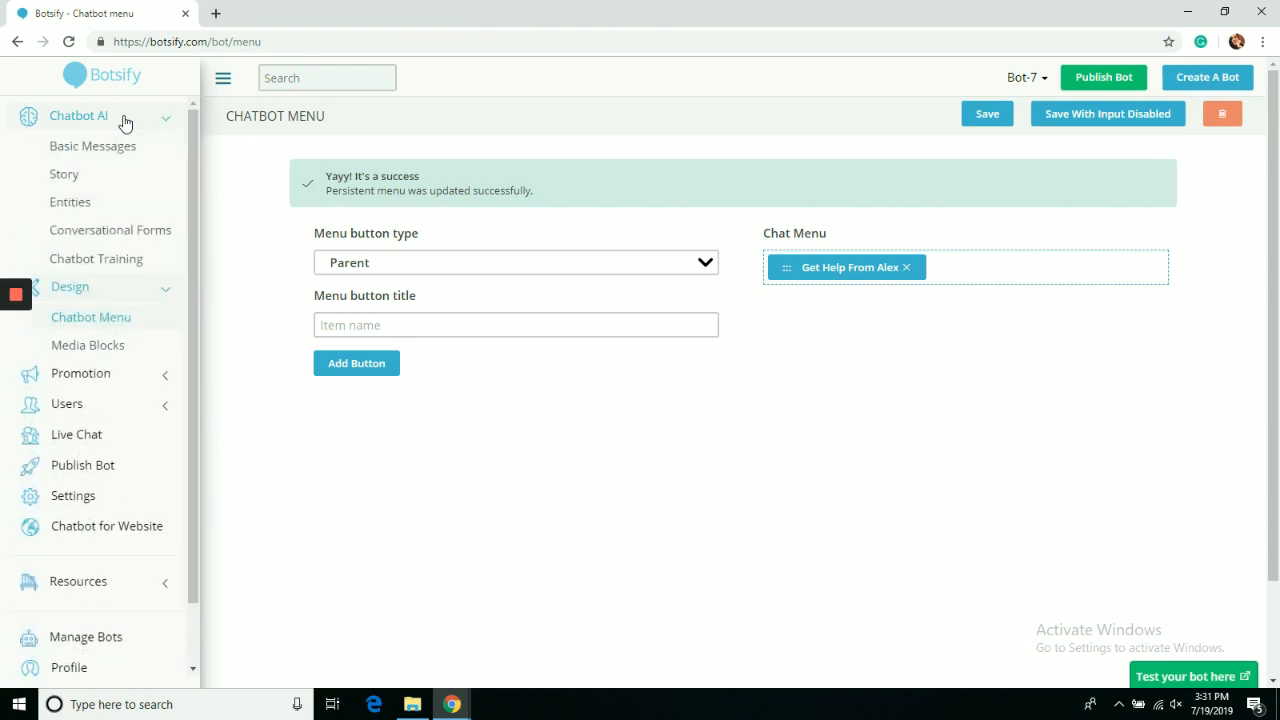
pyautogui.click(125, 122)
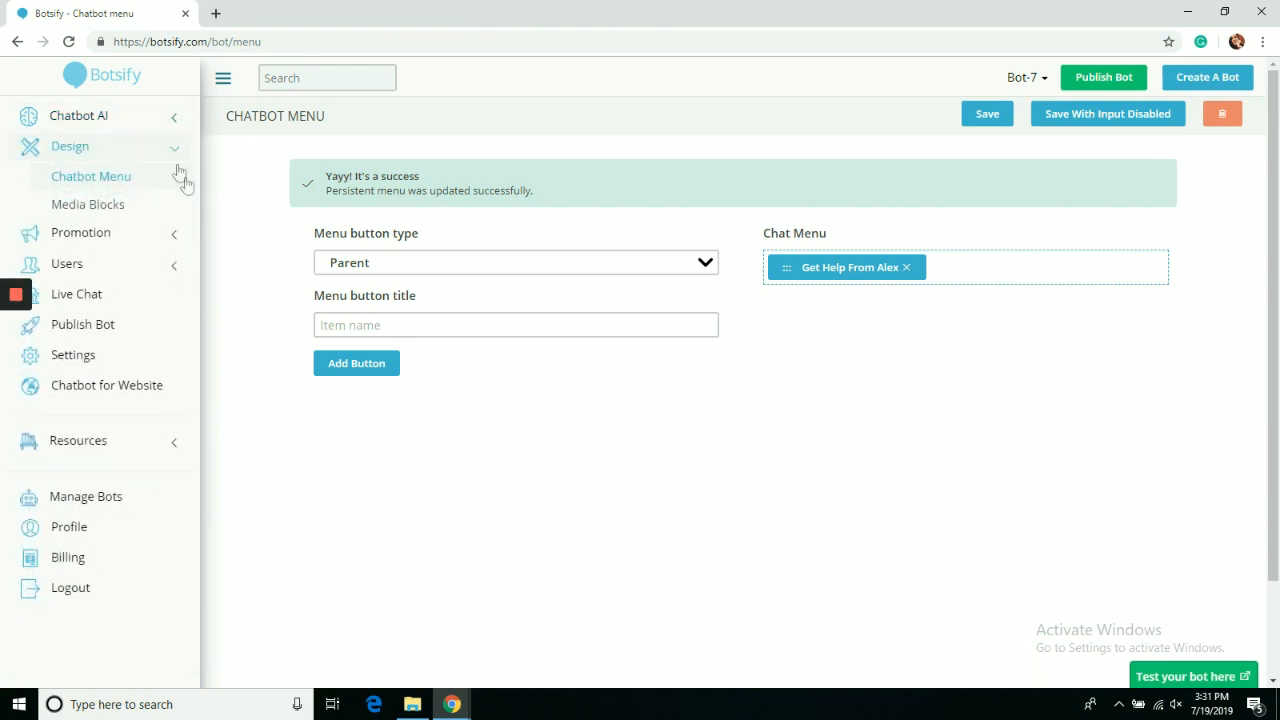